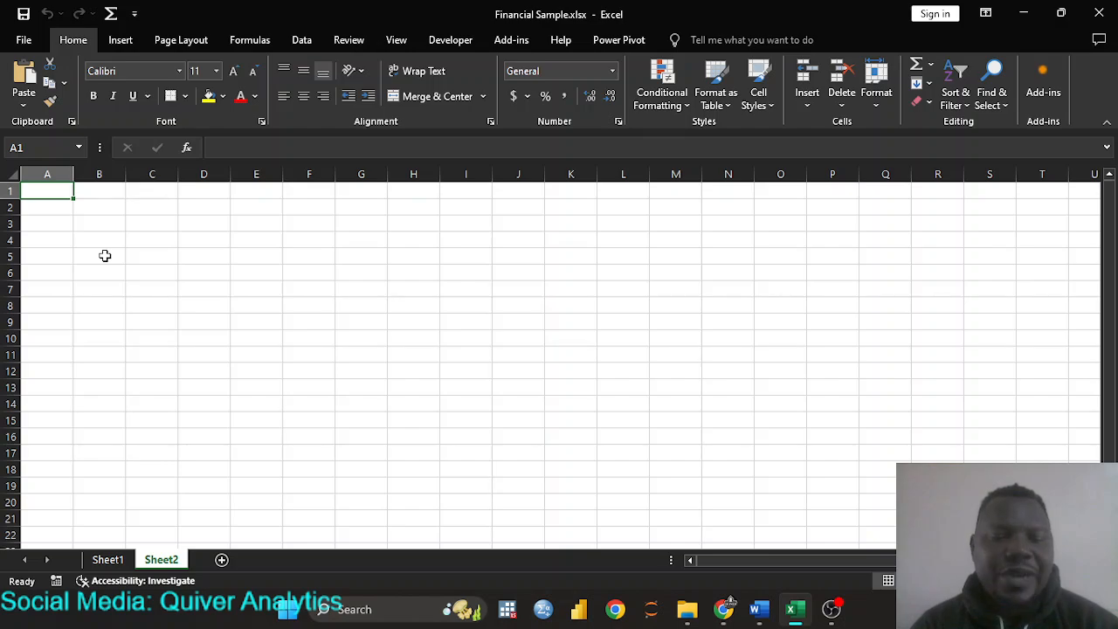
- Type the header 'Day of the Week' into cell A1
{"action": "type", "text": "Da"}
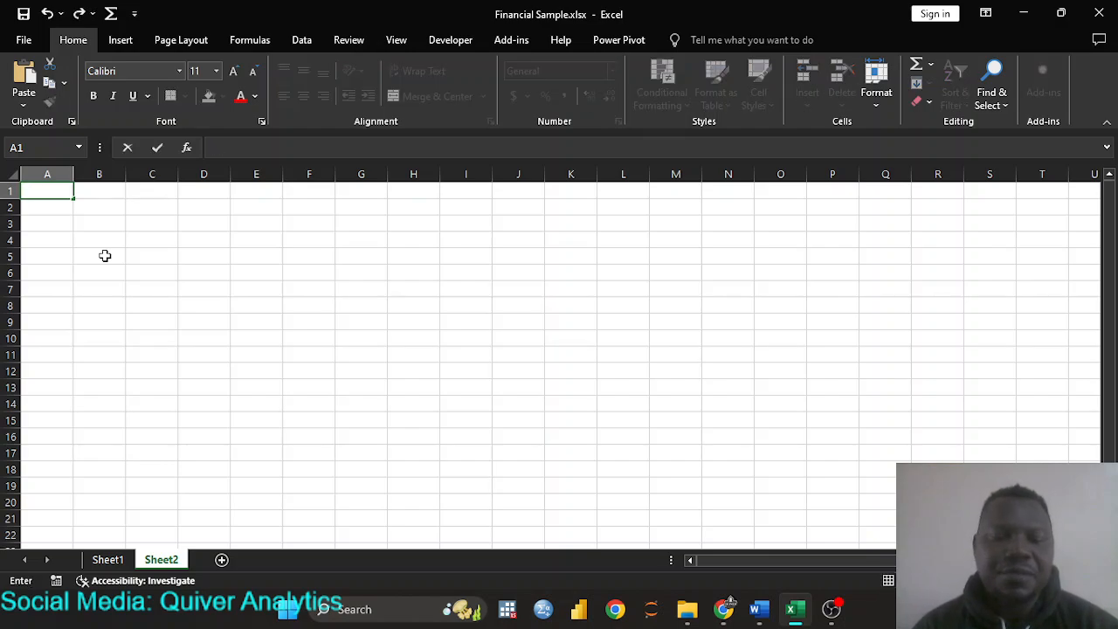
{"action": "type", "text": "t"}
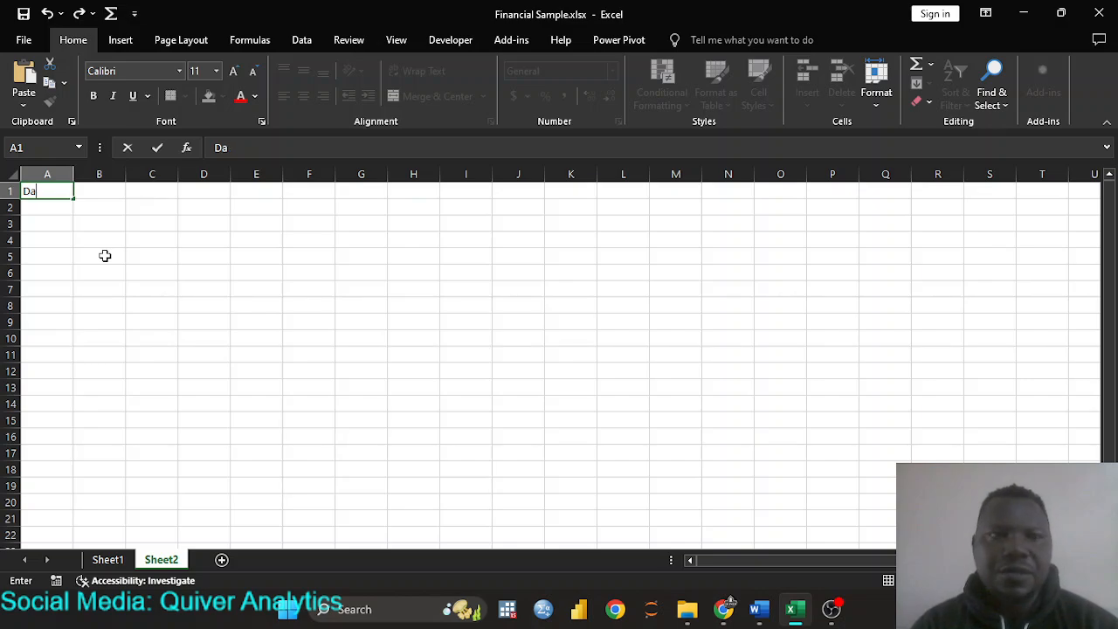
{"action": "key", "text": "BackSpace"}
{"action": "key", "text": "BackSpace"}
{"action": "type", "text": "Day"}
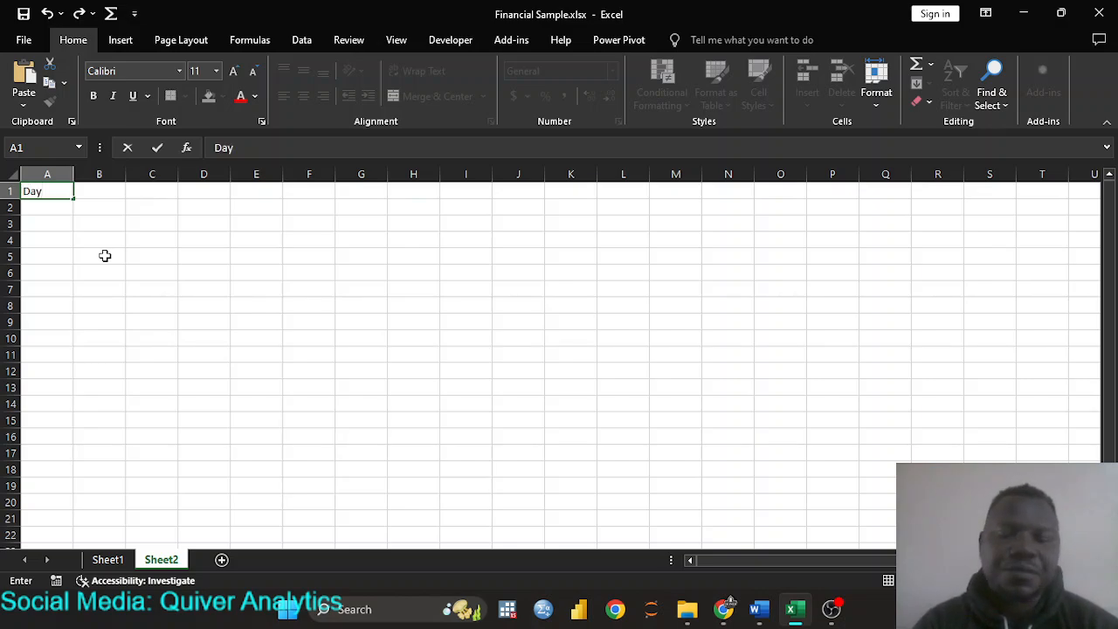
{"action": "type", "text": " of the "}
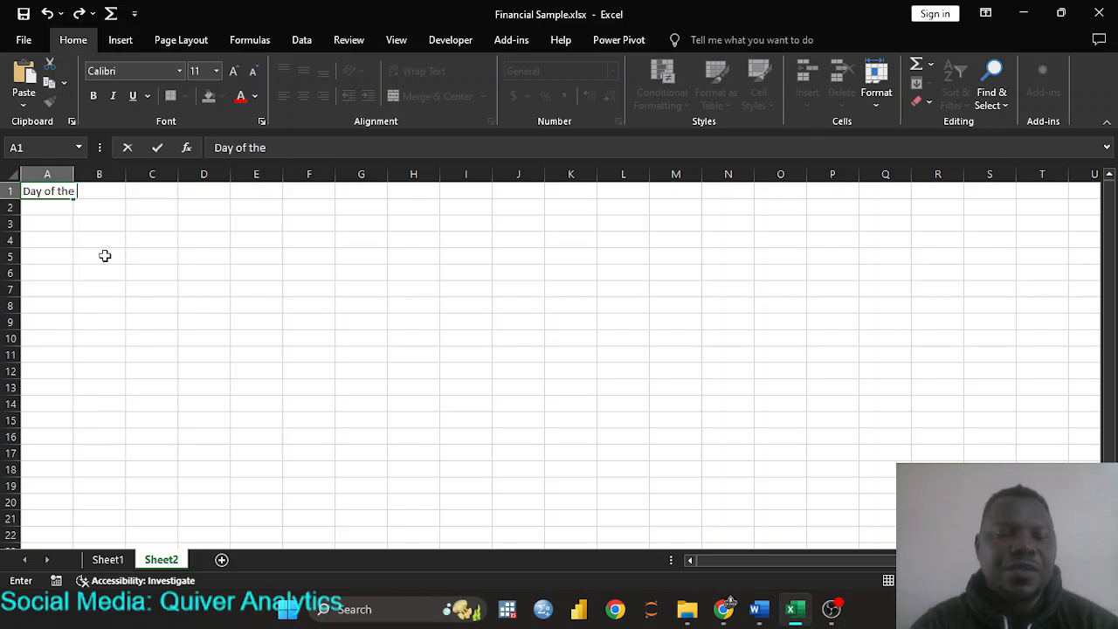
{"action": "type", "text": "Week"}
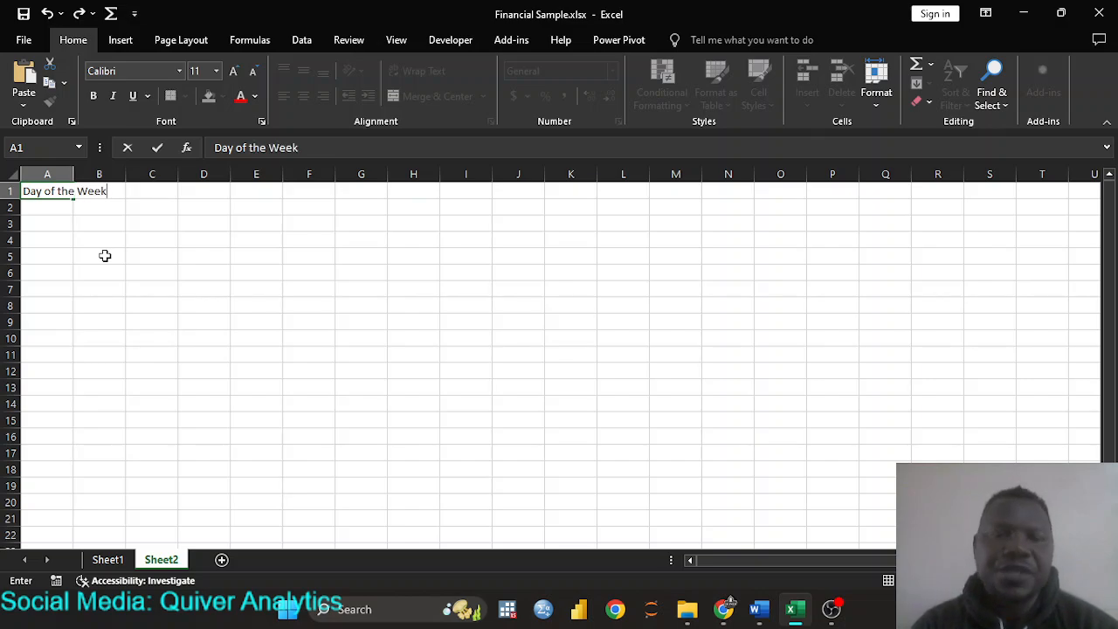
{"action": "key", "text": "Return"}
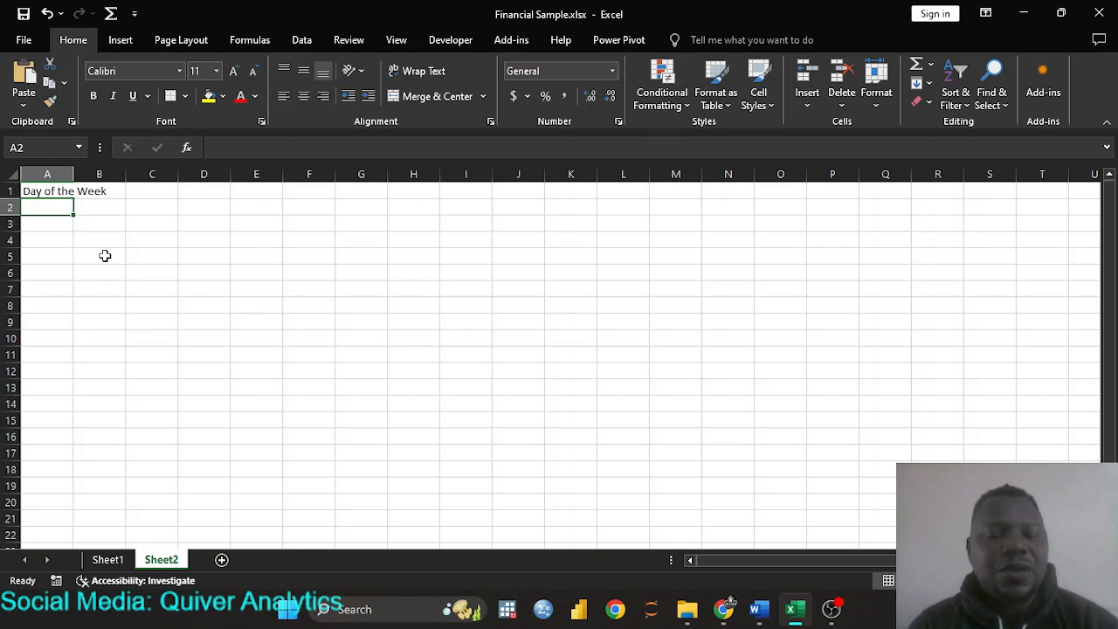
- Enter 'Monday' in A2, rejecting the AutoComplete suggestion, and reselect that cell
{"action": "type", "text": "D"}
{"action": "key", "text": "BackSpace"}
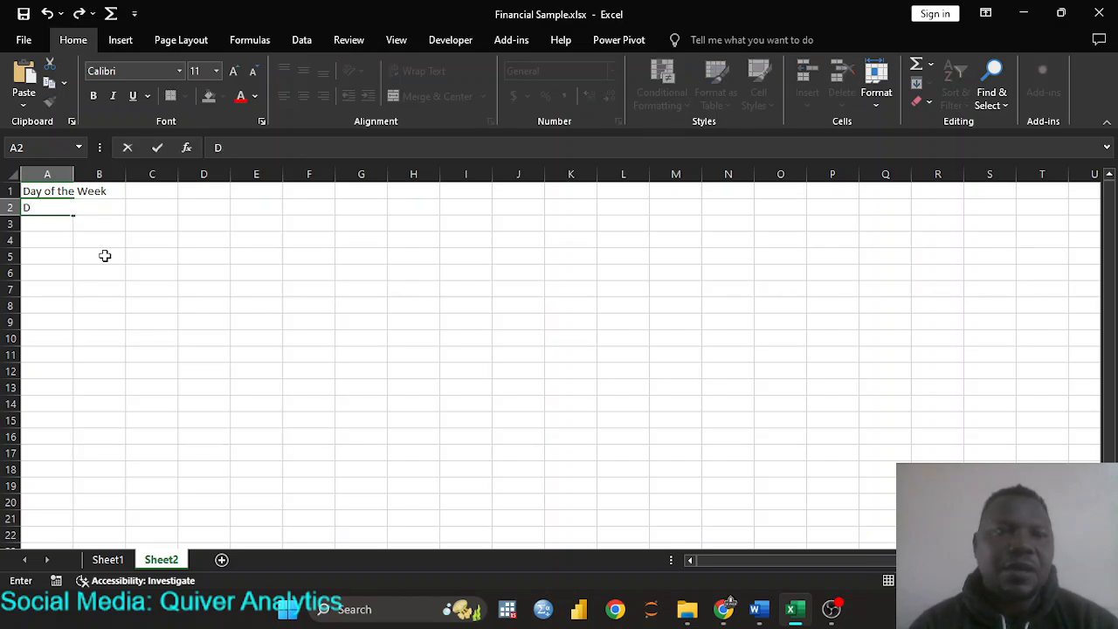
{"action": "key", "text": "BackSpace"}
{"action": "type", "text": "Mon"}
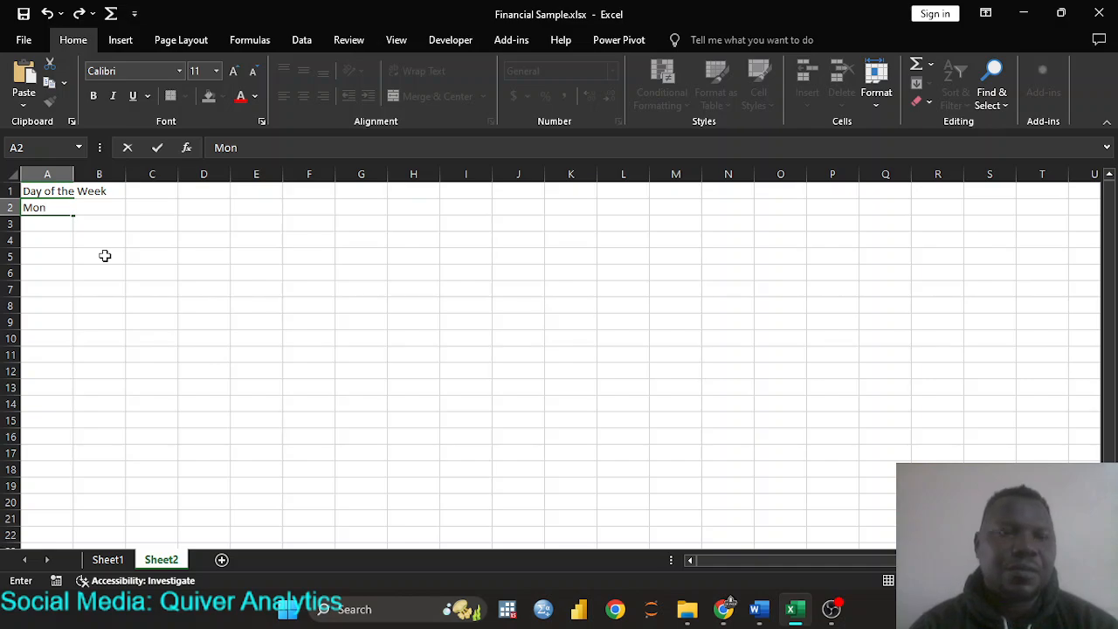
{"action": "type", "text": "da"}
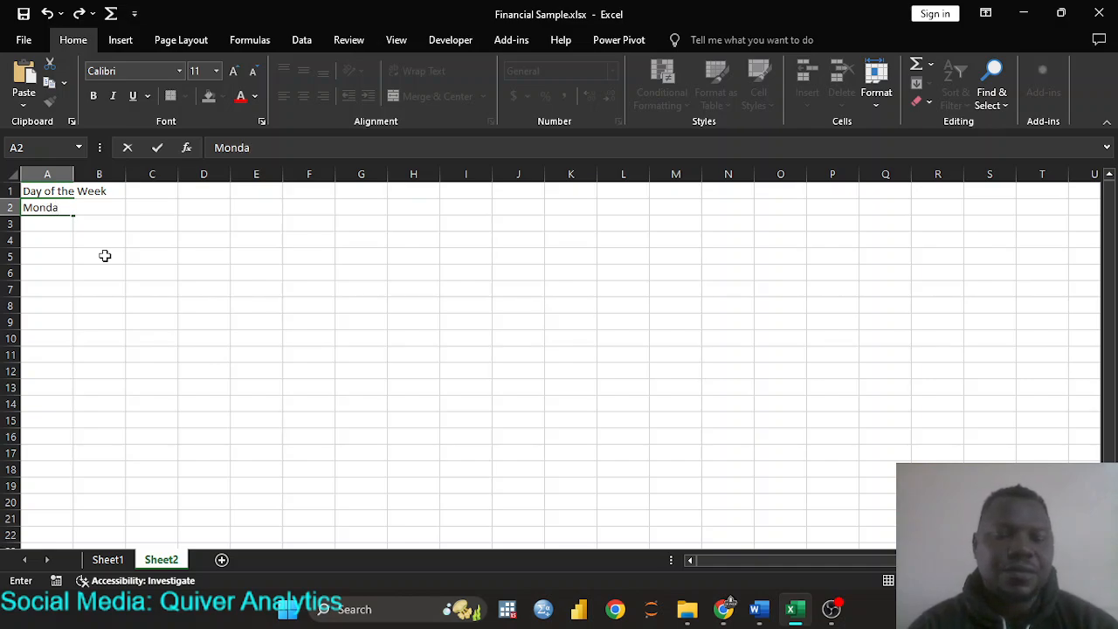
{"action": "type", "text": "y"}
{"action": "key", "text": "Return"}
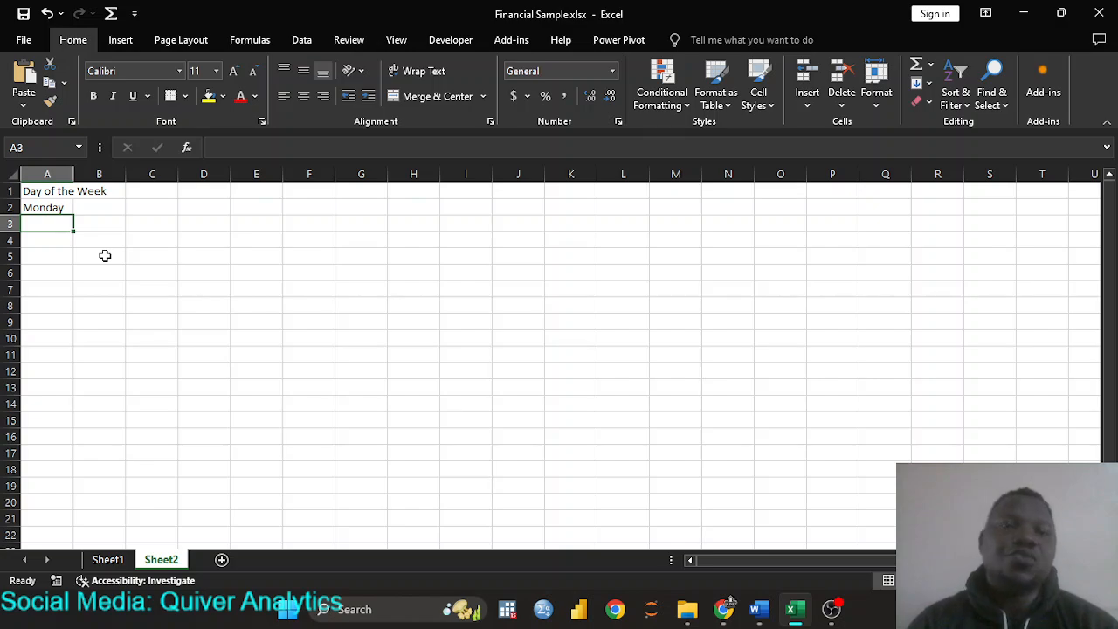
{"action": "left_click", "coordinate": [60, 209]}
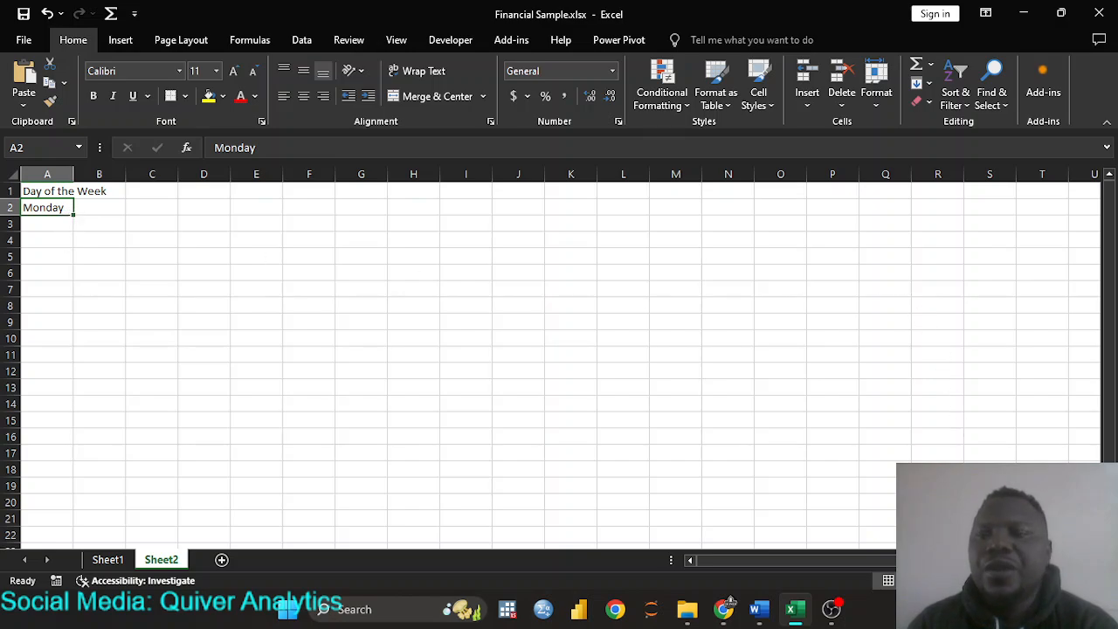
- AutoFill the weekday series from Monday down to Friday in A13
{"action": "scroll", "coordinate": [559, 357], "scroll_direction": "up", "scroll_amount": 5}
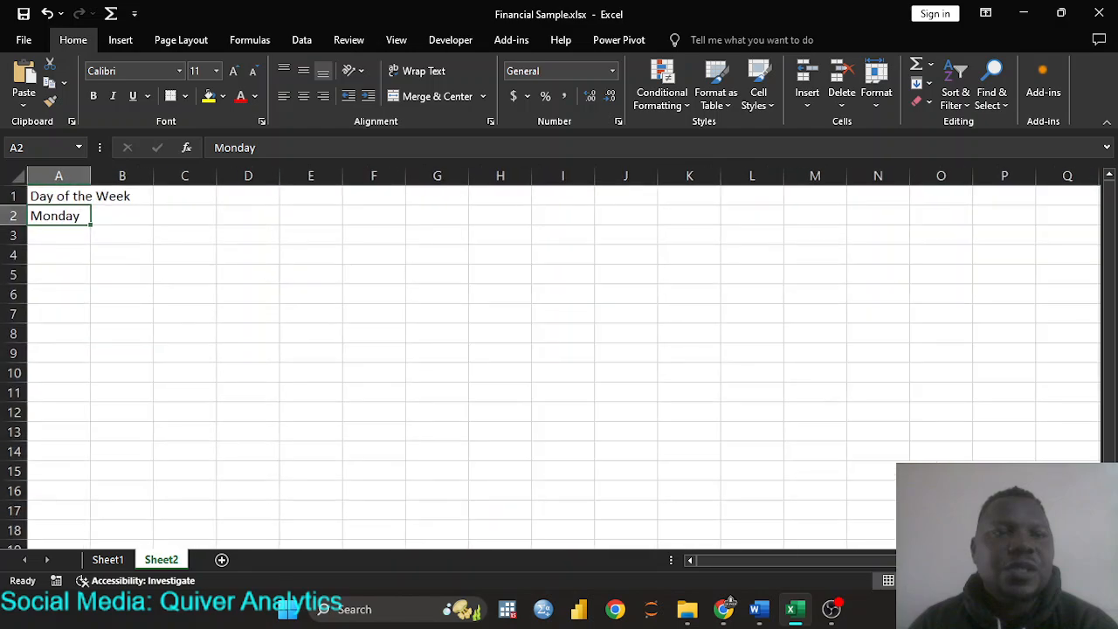
{"action": "scroll", "coordinate": [203, 335], "scroll_direction": "up", "scroll_amount": 4}
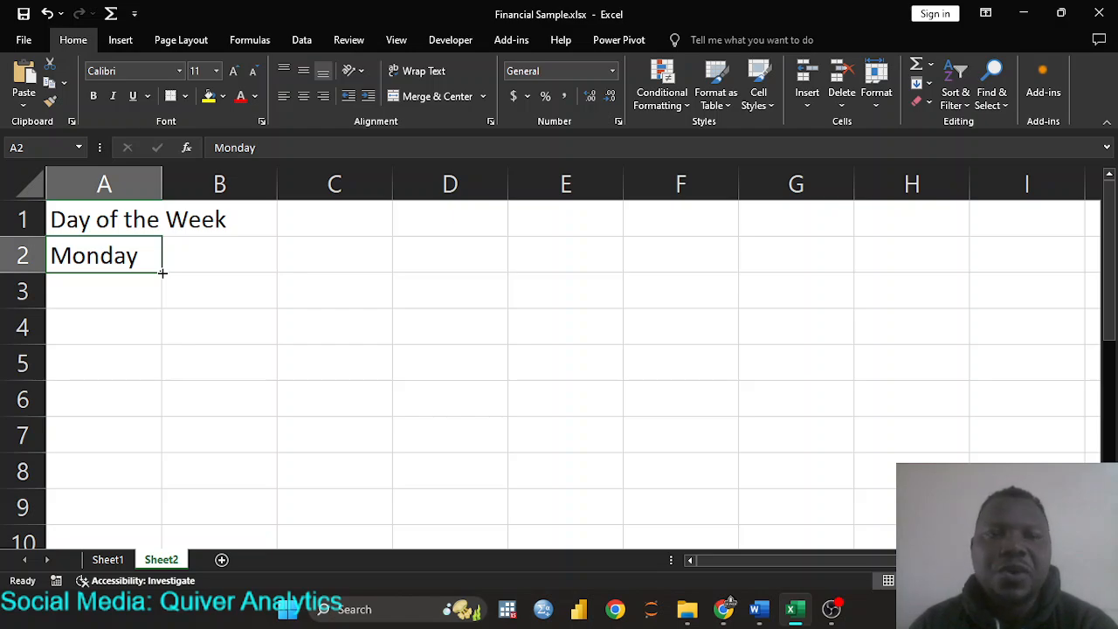
{"action": "left_click_drag", "start_coordinate": [161, 273], "coordinate": [168, 371]}
{"action": "scroll", "coordinate": [178, 429], "scroll_direction": "up", "scroll_amount": 3}
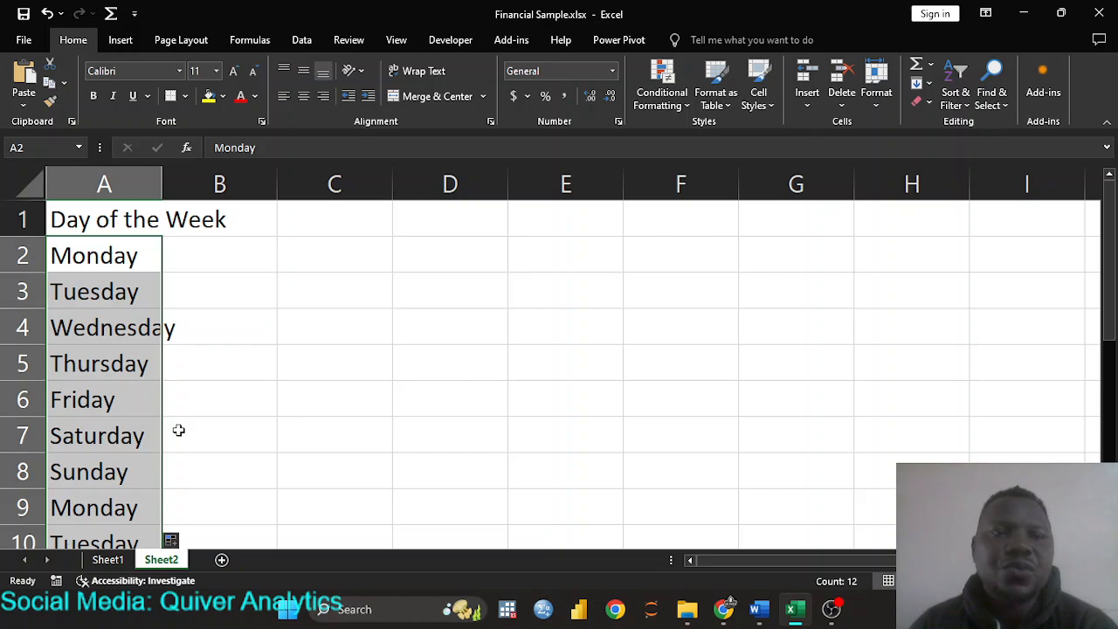
{"action": "scroll", "coordinate": [170, 362], "scroll_direction": "down", "scroll_amount": 3}
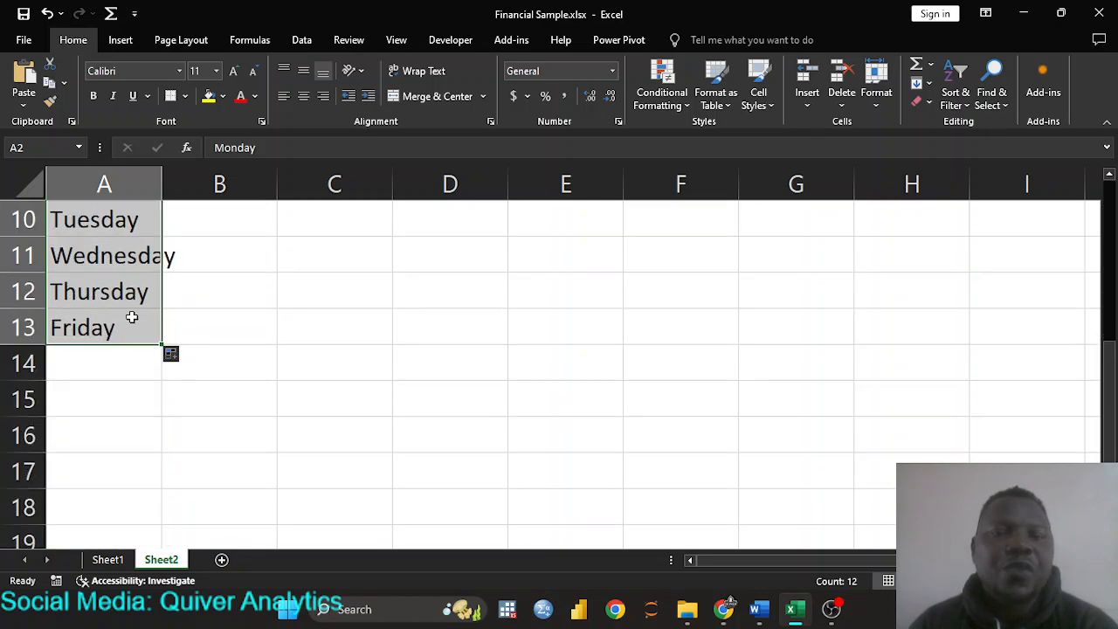
{"action": "scroll", "coordinate": [197, 306], "scroll_direction": "up", "scroll_amount": 3}
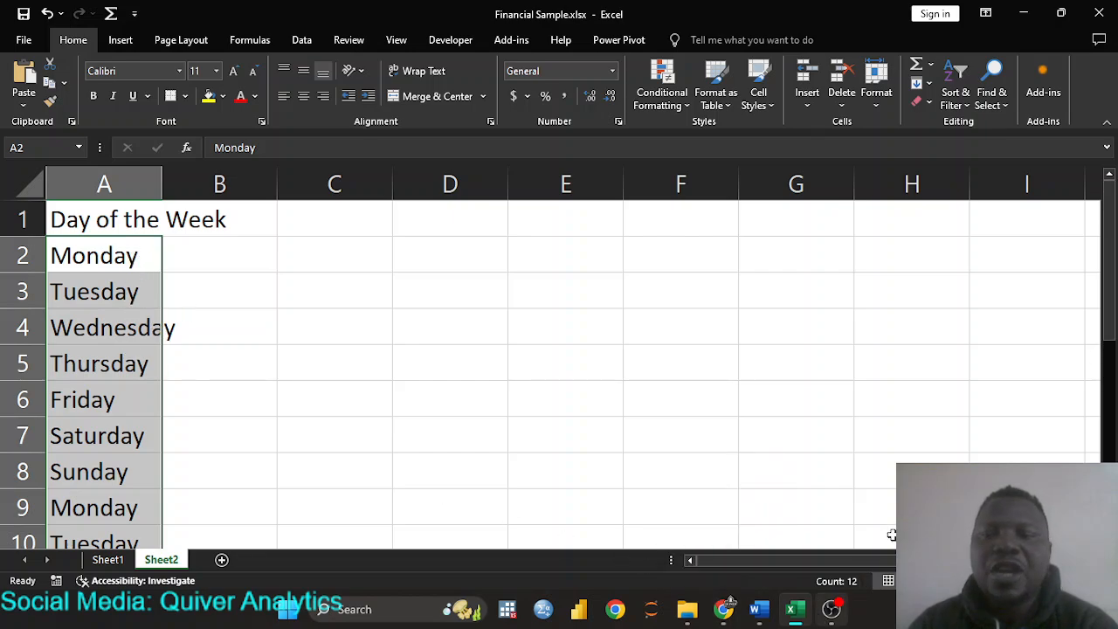
{"action": "mouse_move", "coordinate": [831, 609]}
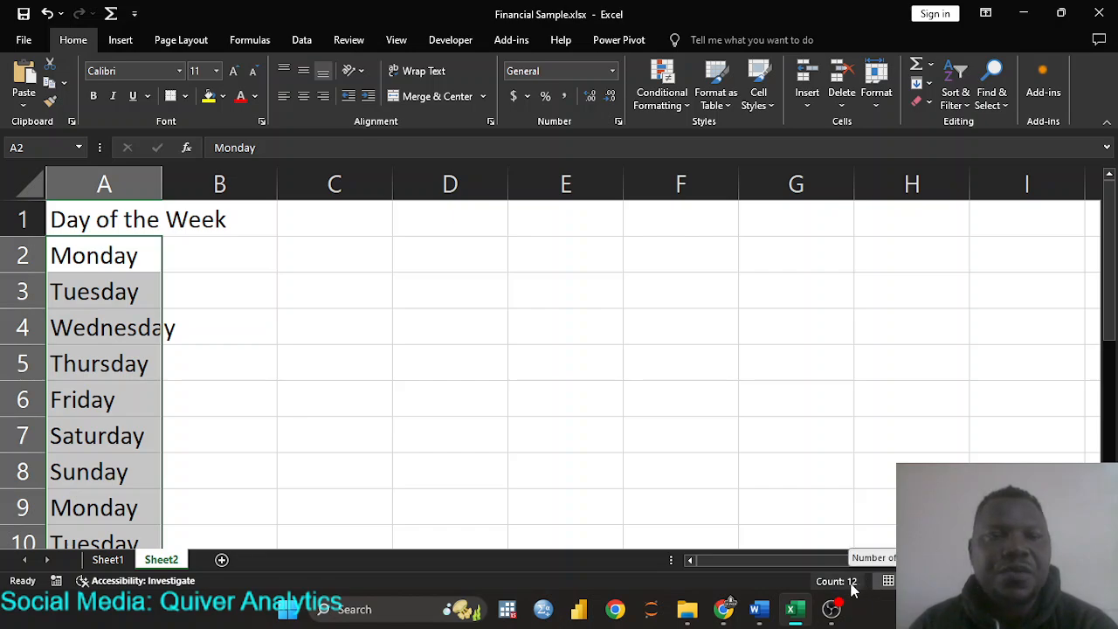
- Type the header 'Month of the Year' into cell B1
{"action": "left_click", "coordinate": [99, 256]}
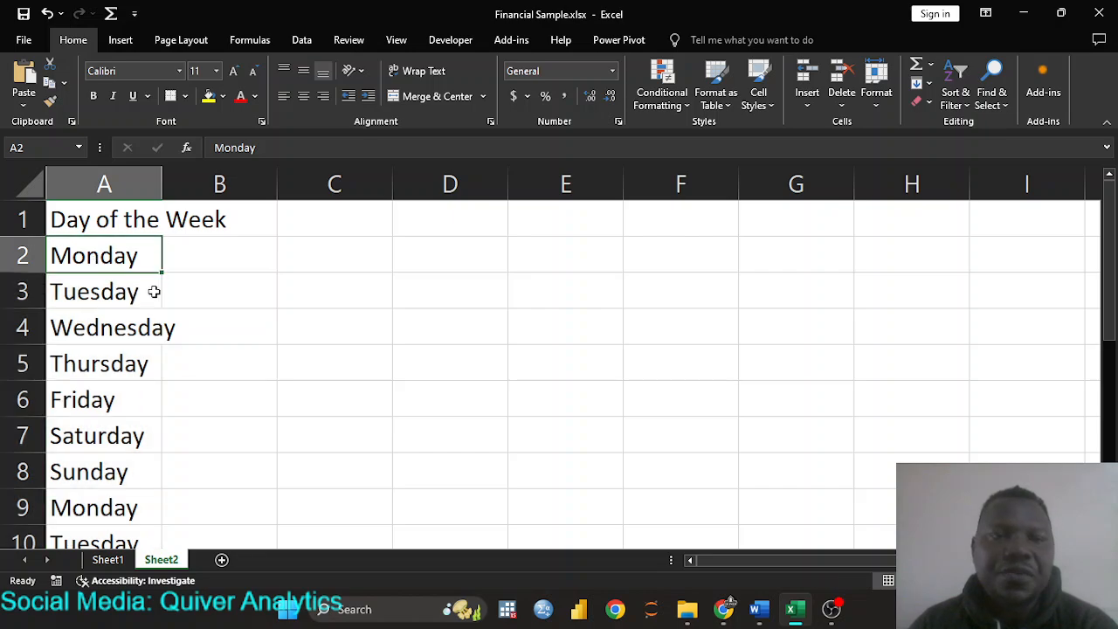
{"action": "left_click", "coordinate": [123, 219]}
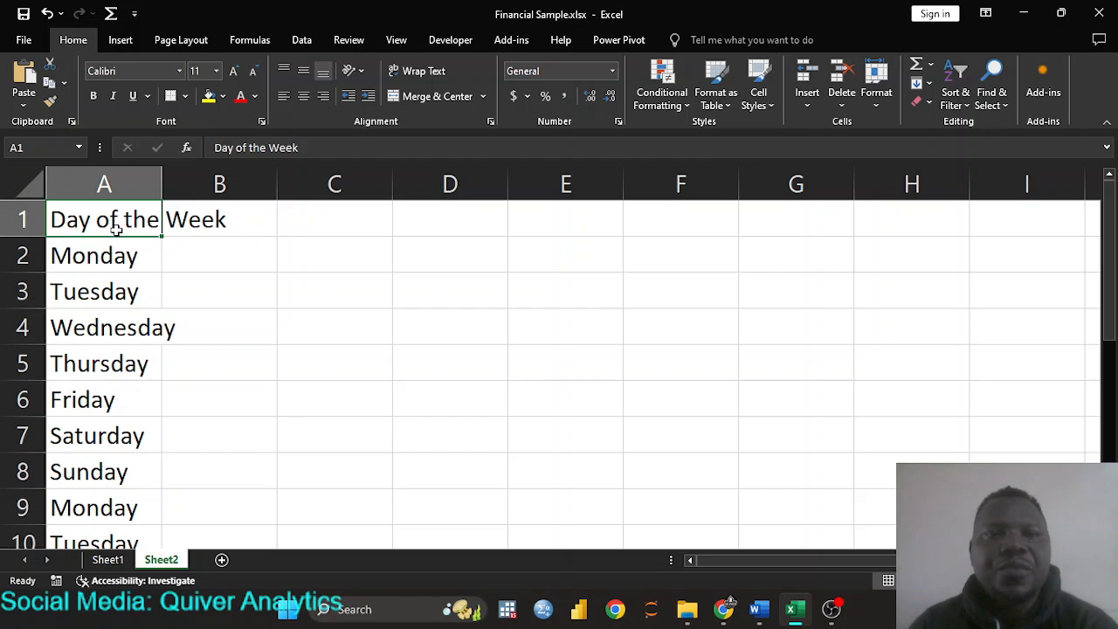
{"action": "left_click", "coordinate": [237, 225]}
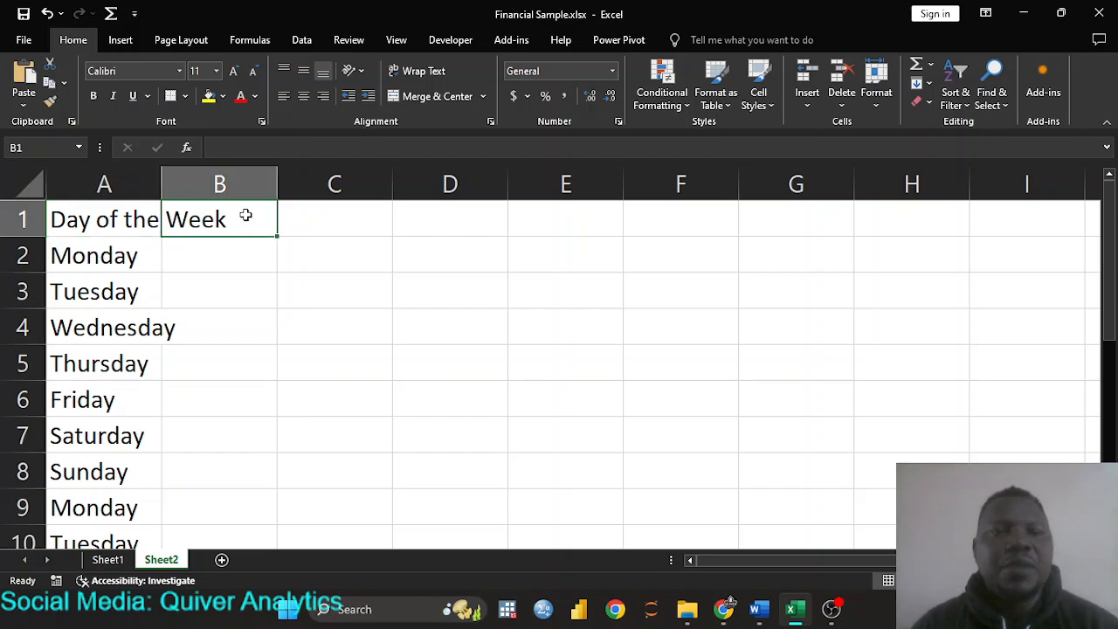
{"action": "type", "text": "Month"}
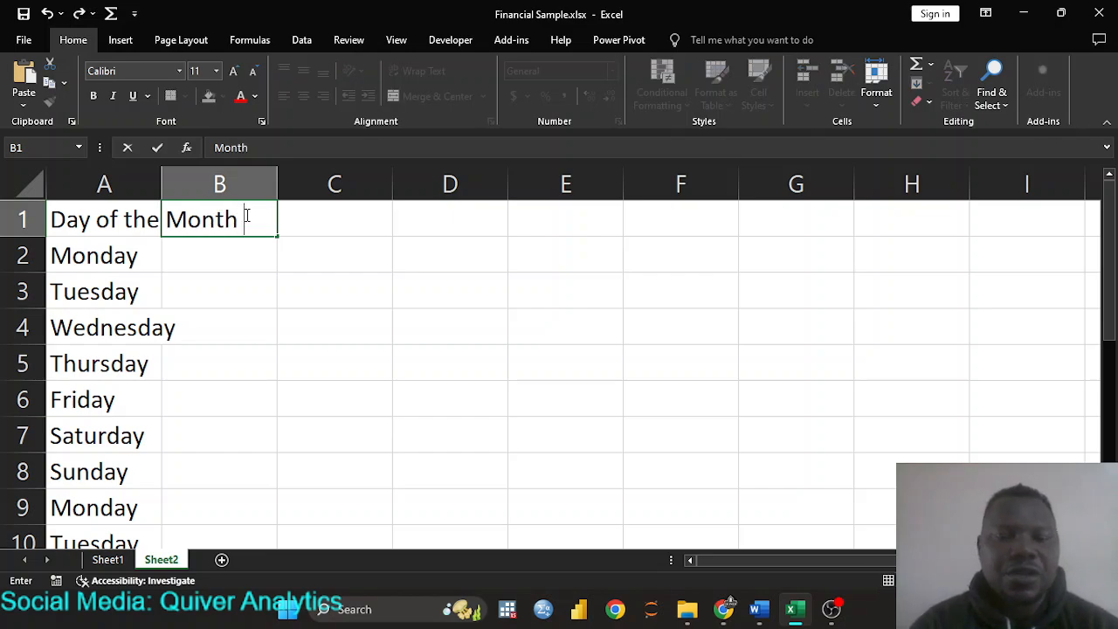
{"action": "type", "text": " of the Year"}
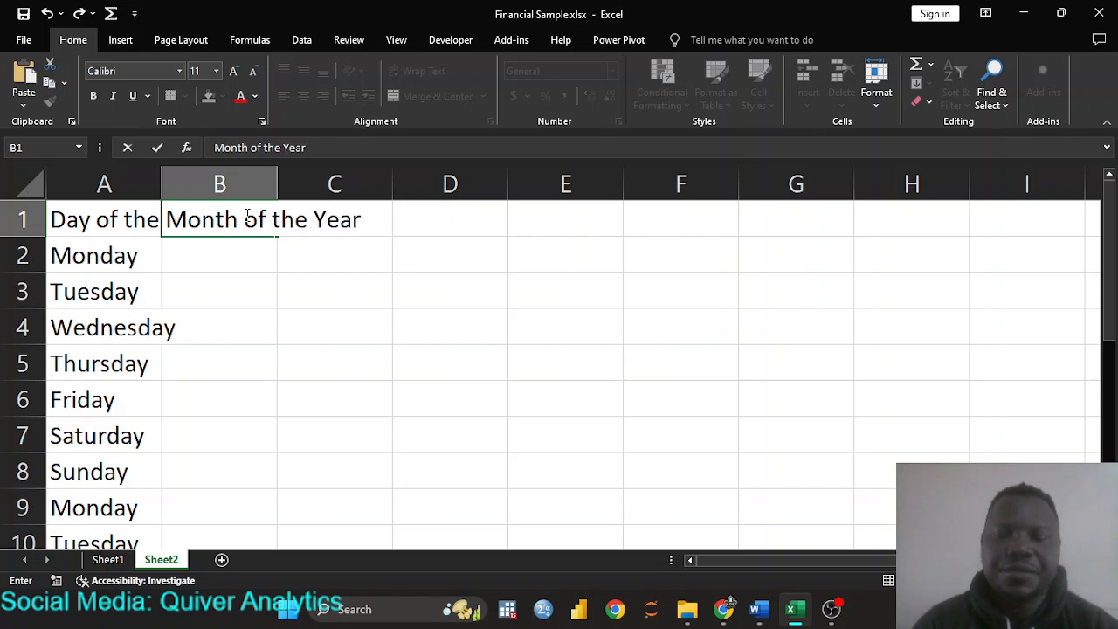
{"action": "key", "text": "Return"}
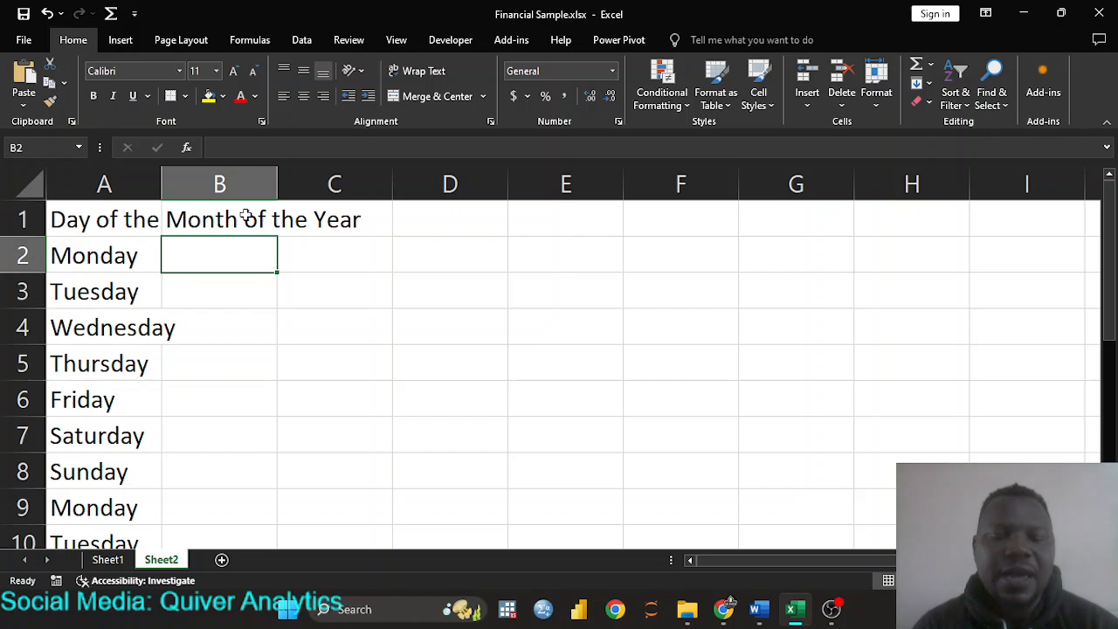
- Enter January in B2 and AutoFill the months through December in B13
{"action": "type", "text": "Jan"}
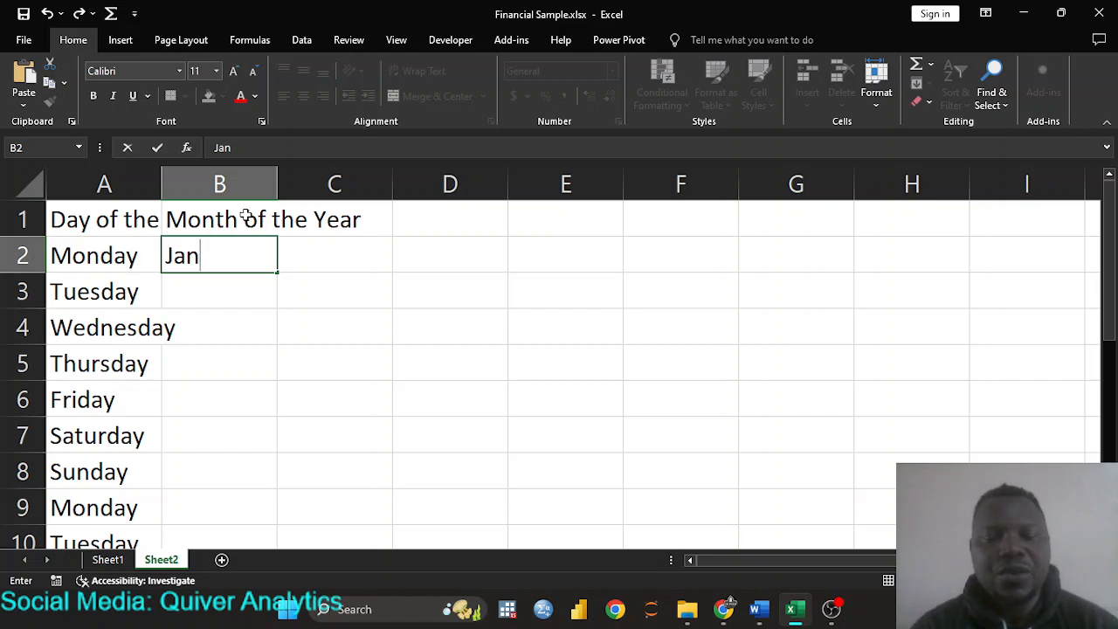
{"action": "type", "text": "uary"}
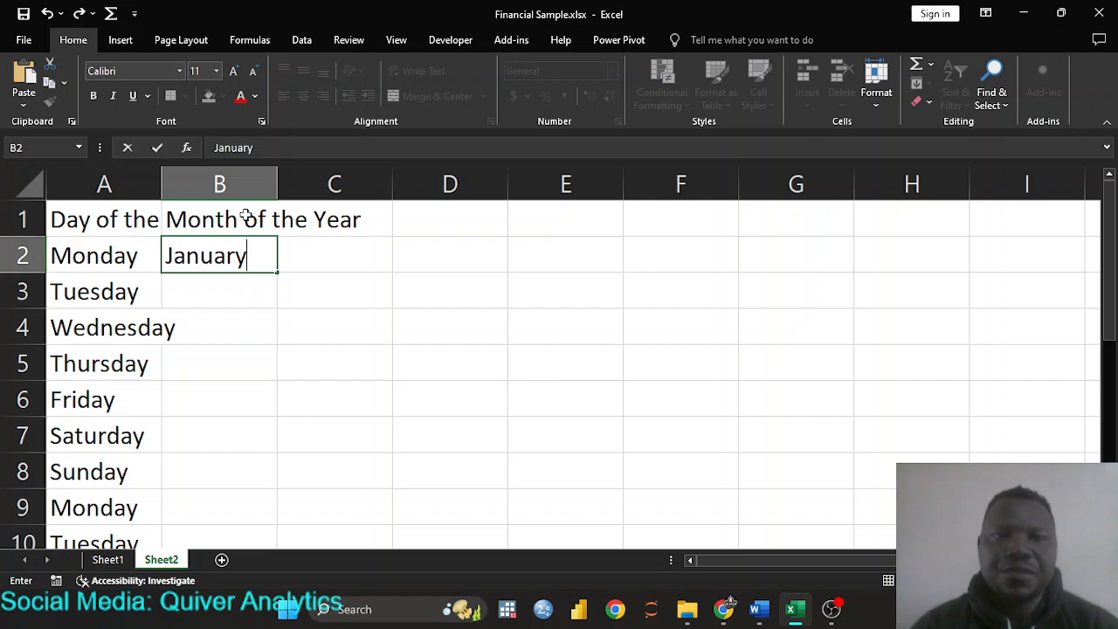
{"action": "key", "text": "Return"}
{"action": "key", "text": "Up"}
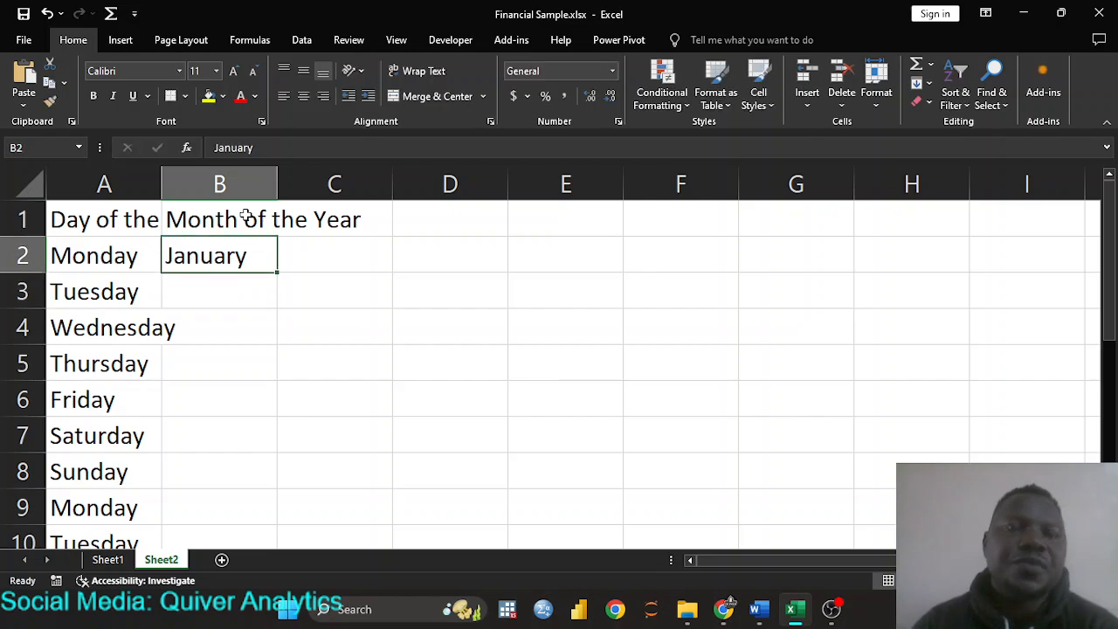
{"action": "double_click", "coordinate": [276, 273]}
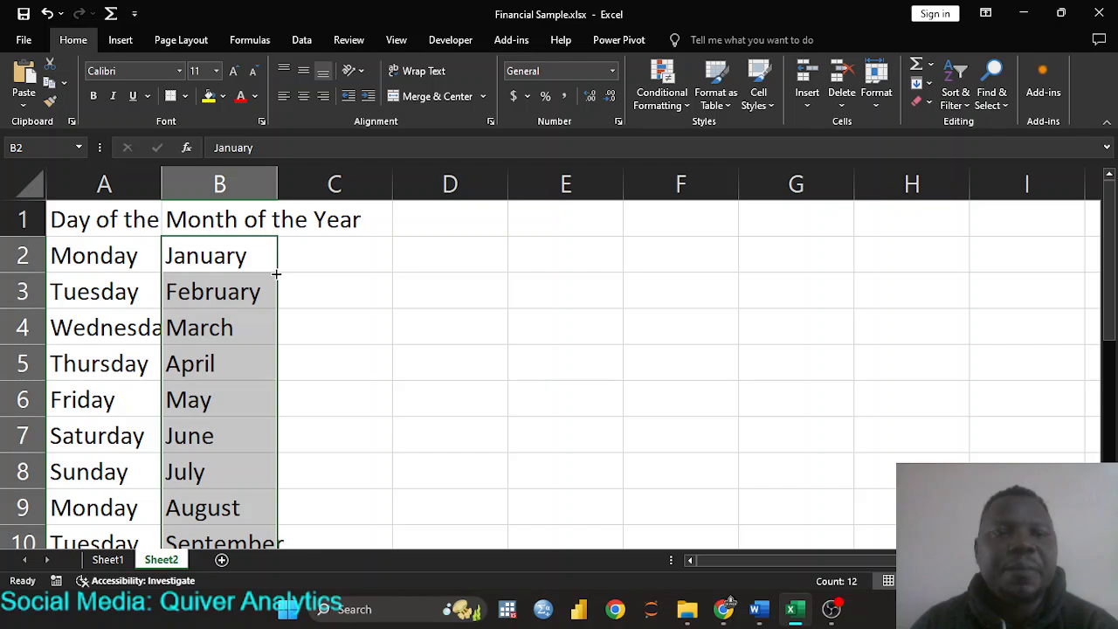
{"action": "scroll", "coordinate": [275, 272], "scroll_direction": "down", "scroll_amount": 6}
{"action": "scroll", "coordinate": [275, 273], "scroll_direction": "up", "scroll_amount": 3}
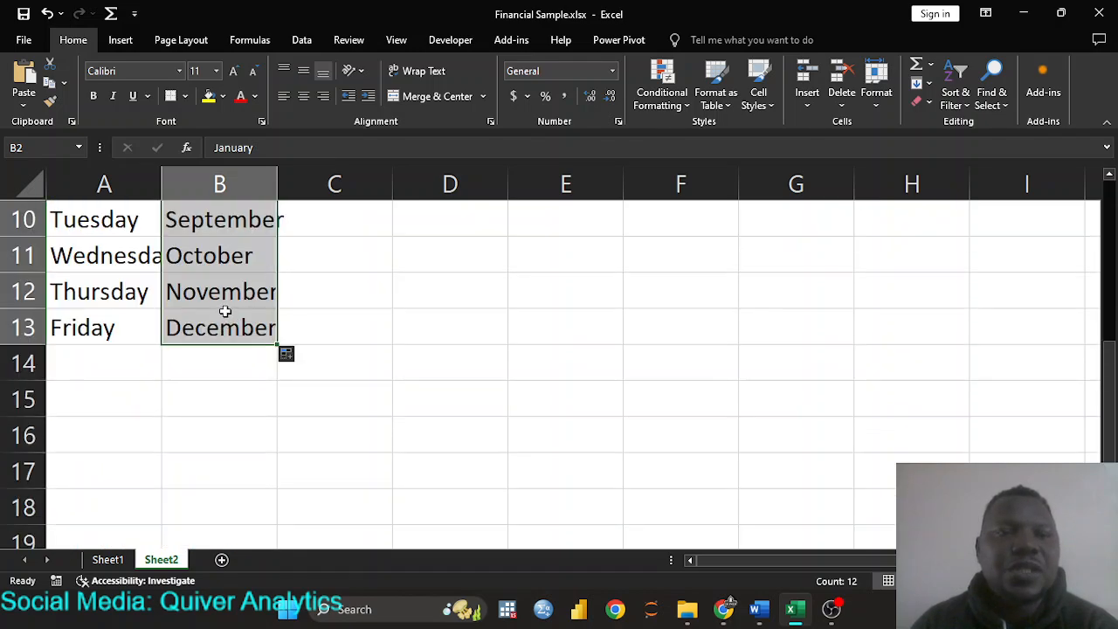
{"action": "scroll", "coordinate": [225, 296], "scroll_direction": "up", "scroll_amount": 3}
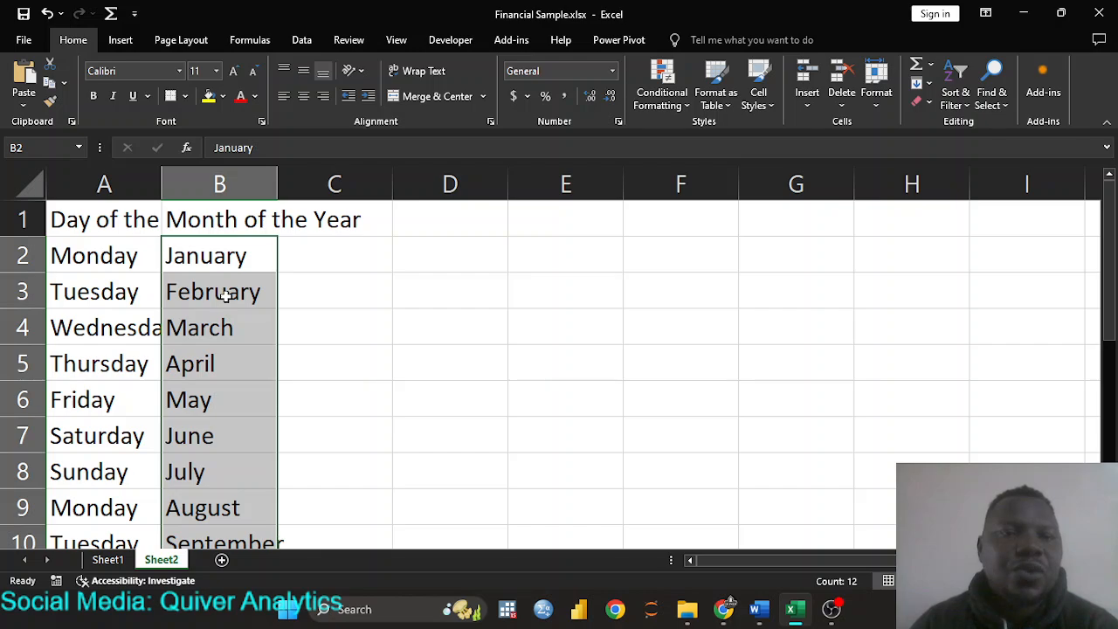
{"action": "scroll", "coordinate": [122, 293], "scroll_direction": "down", "scroll_amount": 2}
{"action": "scroll", "coordinate": [125, 289], "scroll_direction": "down", "scroll_amount": 1}
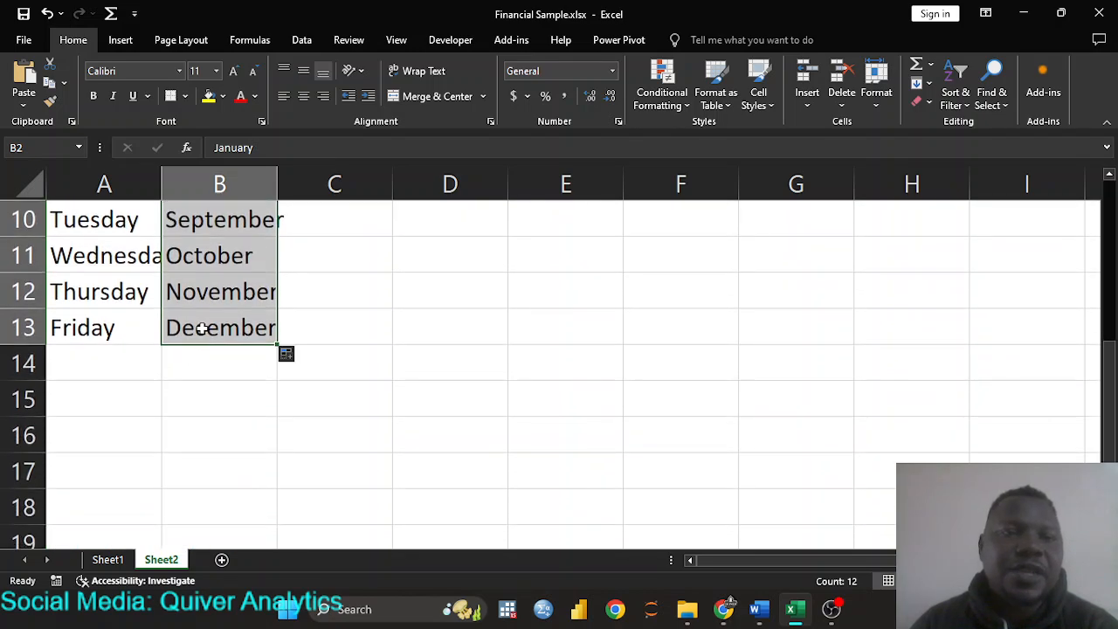
{"action": "scroll", "coordinate": [218, 326], "scroll_direction": "up", "scroll_amount": 3}
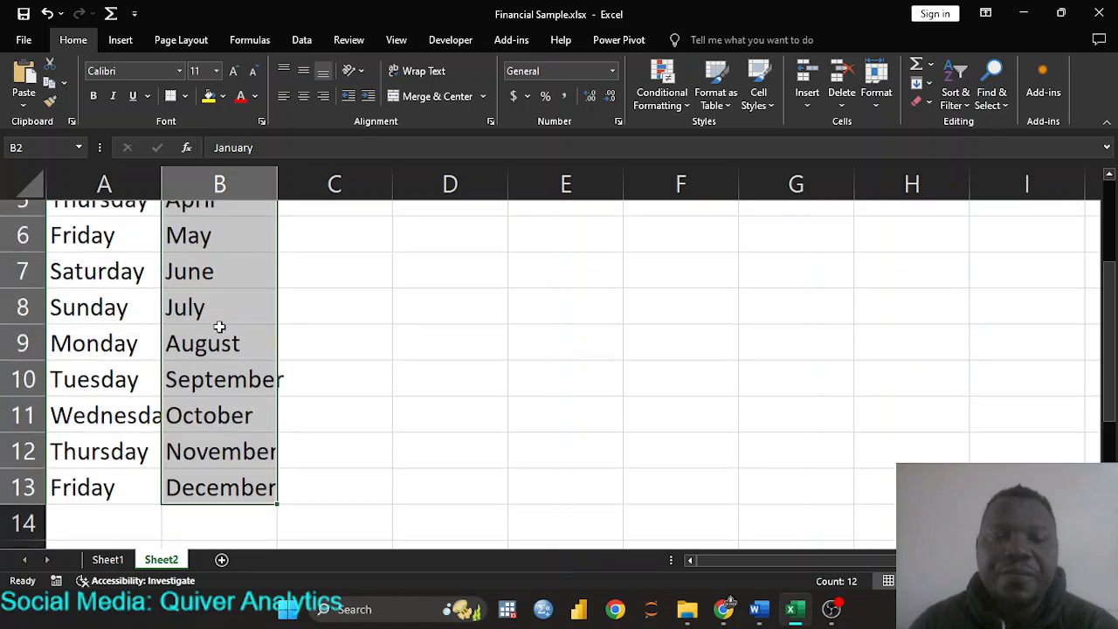
{"action": "scroll", "coordinate": [220, 327], "scroll_direction": "down", "scroll_amount": 2}
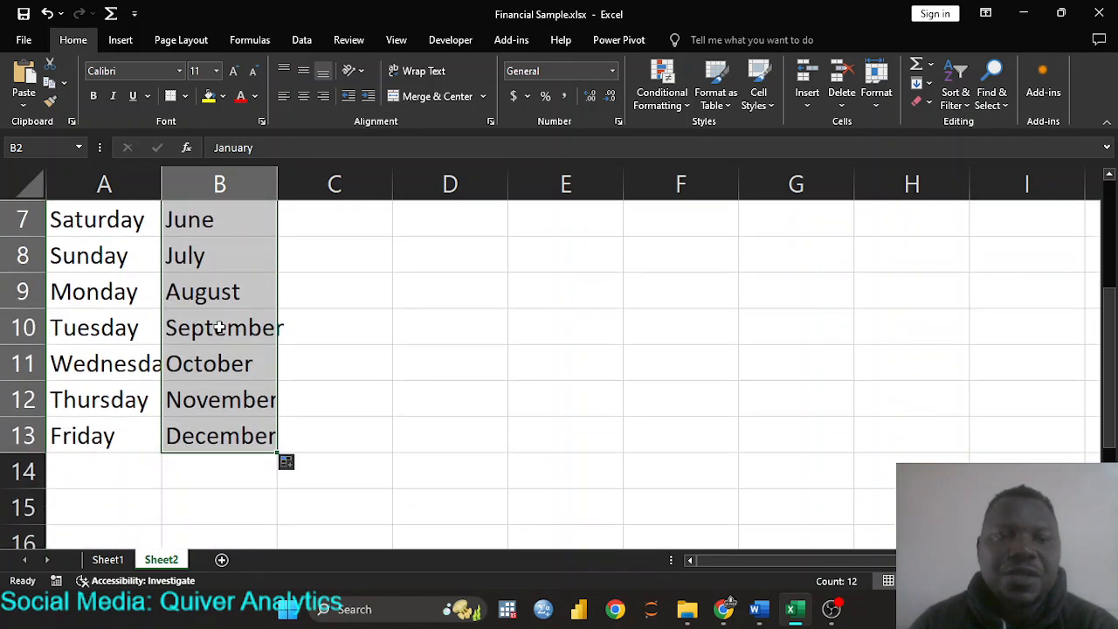
{"action": "scroll", "coordinate": [219, 325], "scroll_direction": "up", "scroll_amount": 1}
{"action": "scroll", "coordinate": [220, 327], "scroll_direction": "up", "scroll_amount": 1}
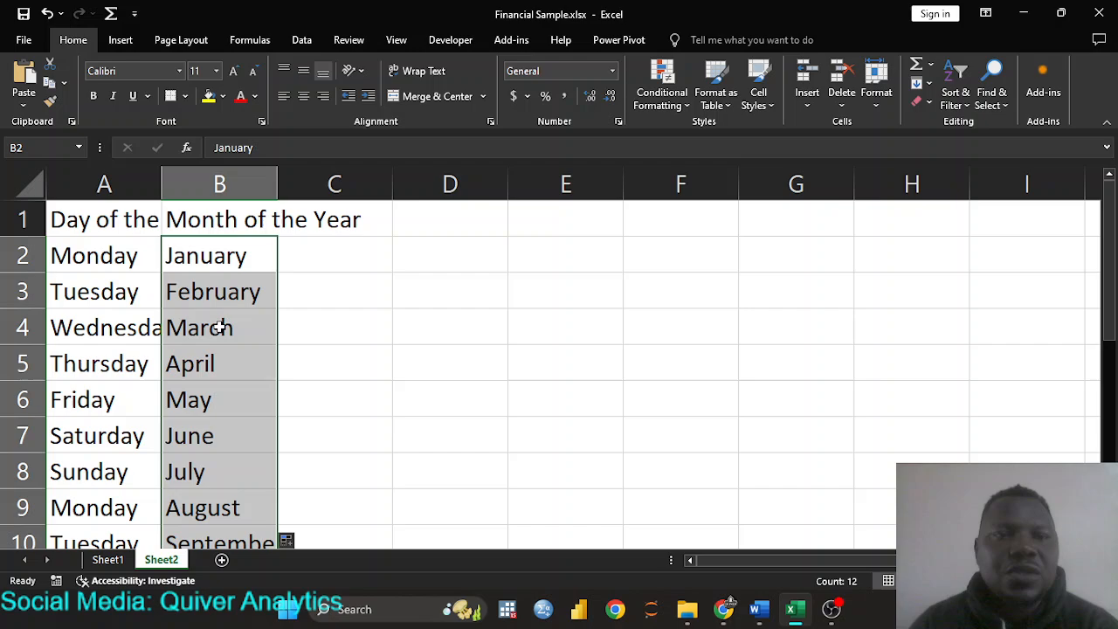
- Overwrite B2 with July and AutoFill the months through June in B13
{"action": "left_click", "coordinate": [213, 255]}
{"action": "type", "text": "July"}
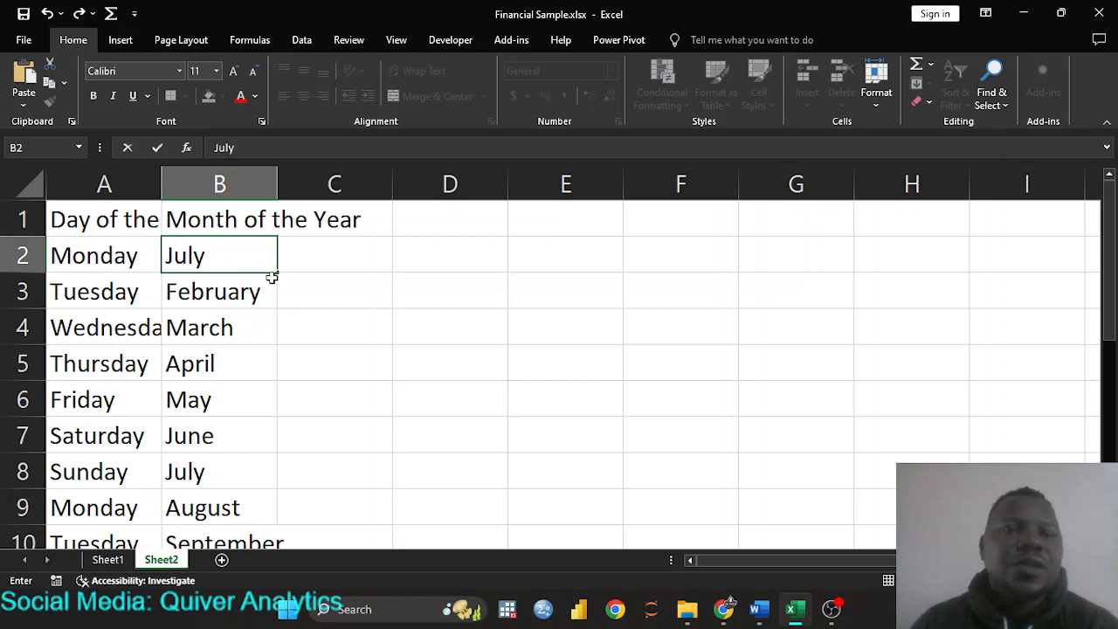
{"action": "double_click", "coordinate": [277, 272]}
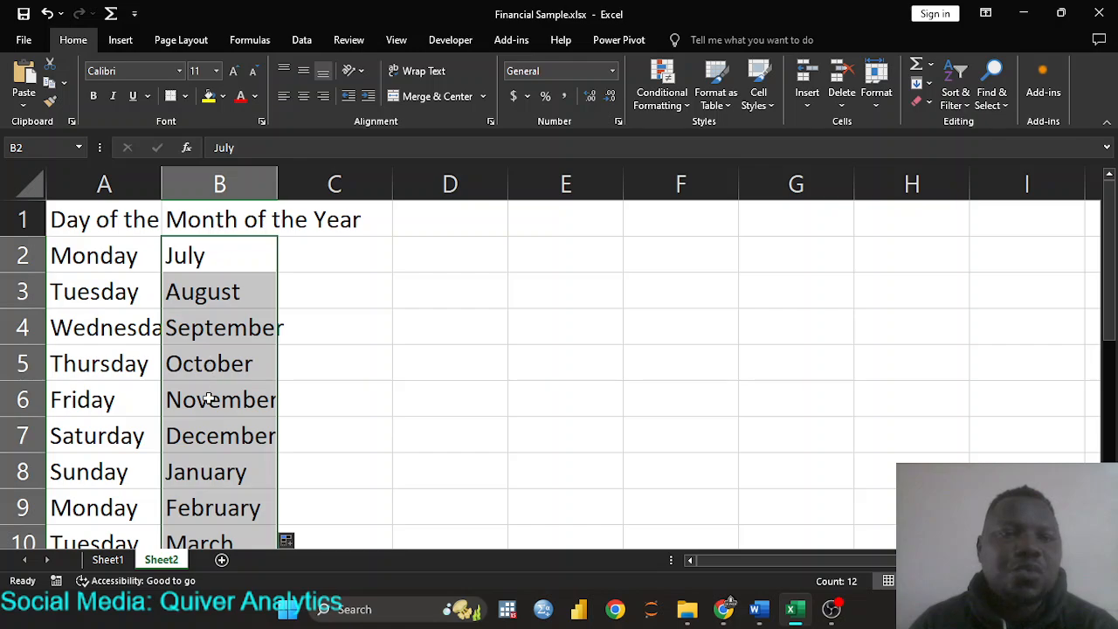
- Check the wraparound entries: December to January in column B, Sunday to Monday in column A
{"action": "left_click", "coordinate": [202, 442]}
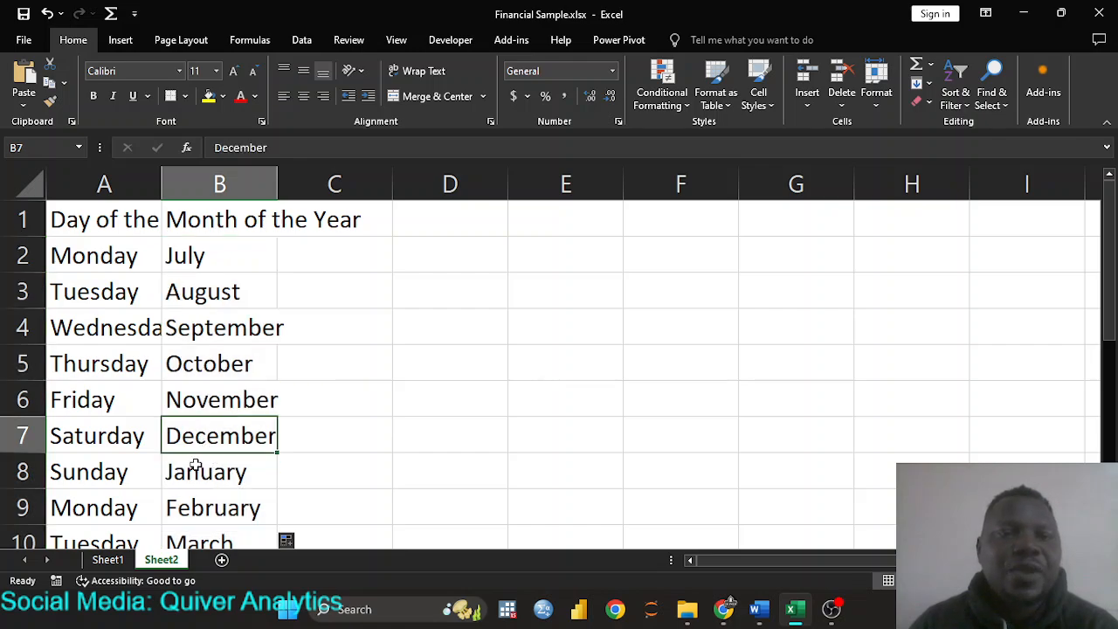
{"action": "scroll", "coordinate": [206, 454], "scroll_direction": "down", "scroll_amount": 1}
{"action": "left_click", "coordinate": [212, 368]}
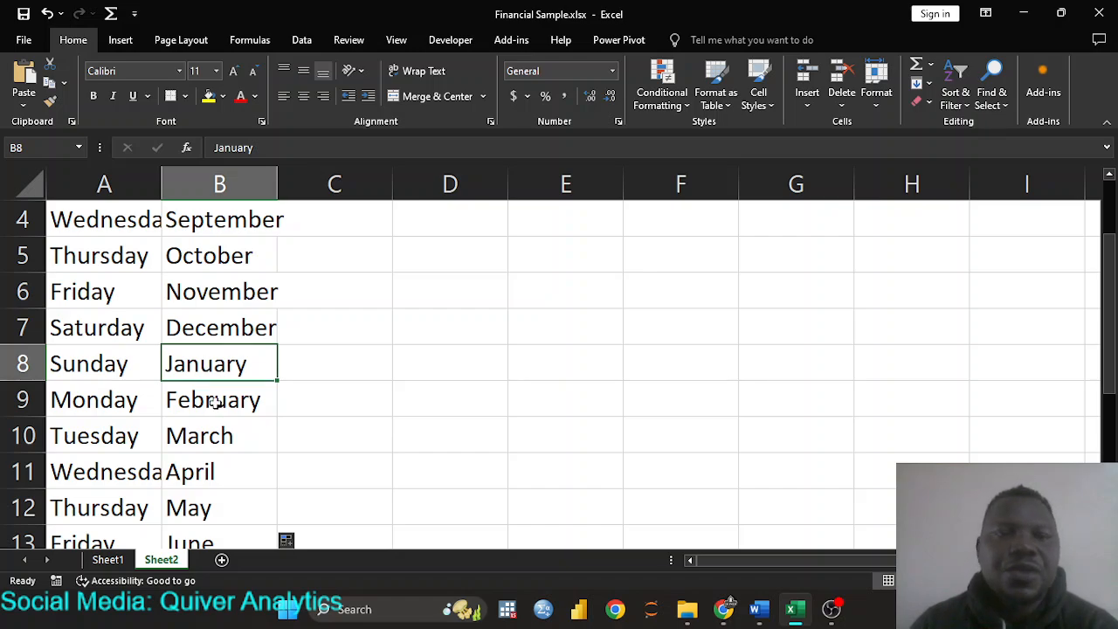
{"action": "left_click", "coordinate": [216, 400]}
{"action": "scroll", "coordinate": [216, 403], "scroll_direction": "down", "scroll_amount": 2}
{"action": "scroll", "coordinate": [217, 385], "scroll_direction": "up", "scroll_amount": 3}
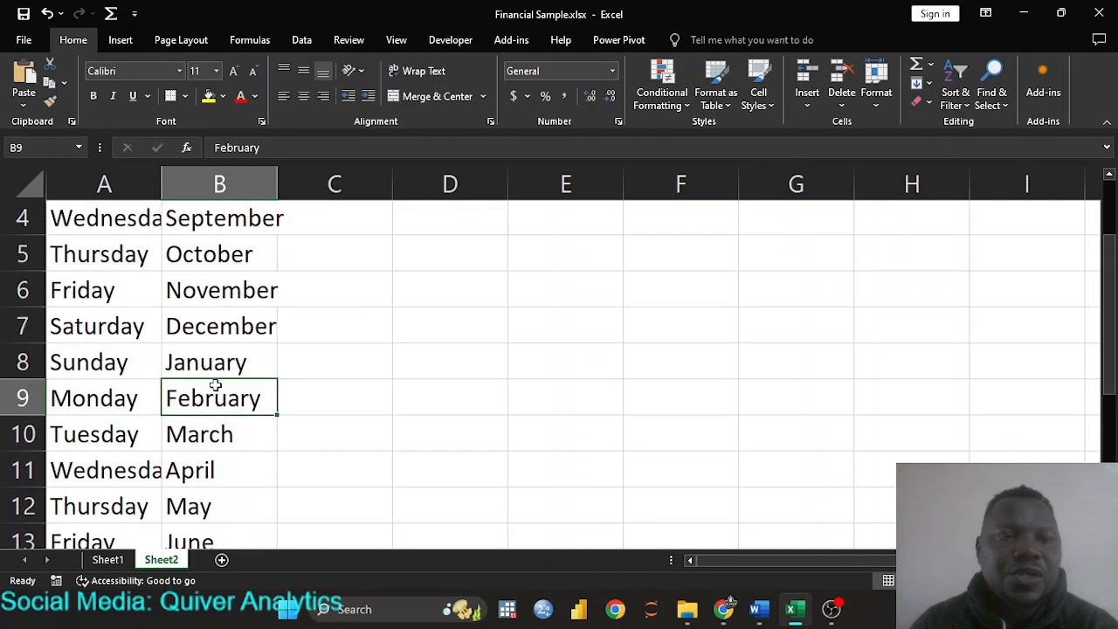
{"action": "left_click", "coordinate": [68, 256]}
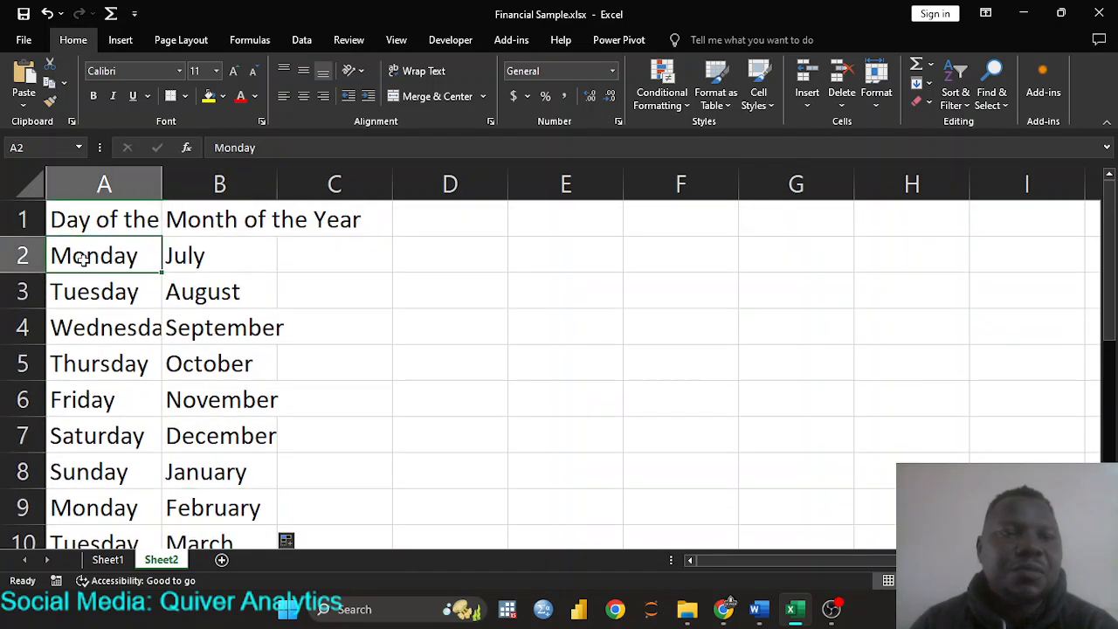
{"action": "left_click", "coordinate": [94, 473]}
{"action": "scroll", "coordinate": [95, 473], "scroll_direction": "down", "scroll_amount": 1}
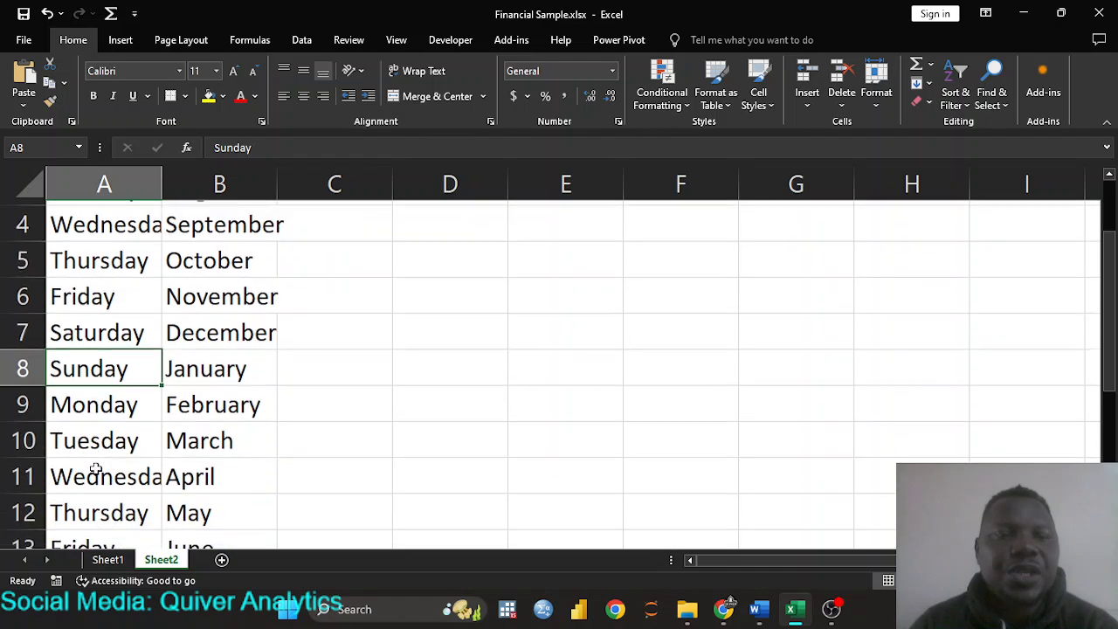
{"action": "left_click", "coordinate": [99, 401]}
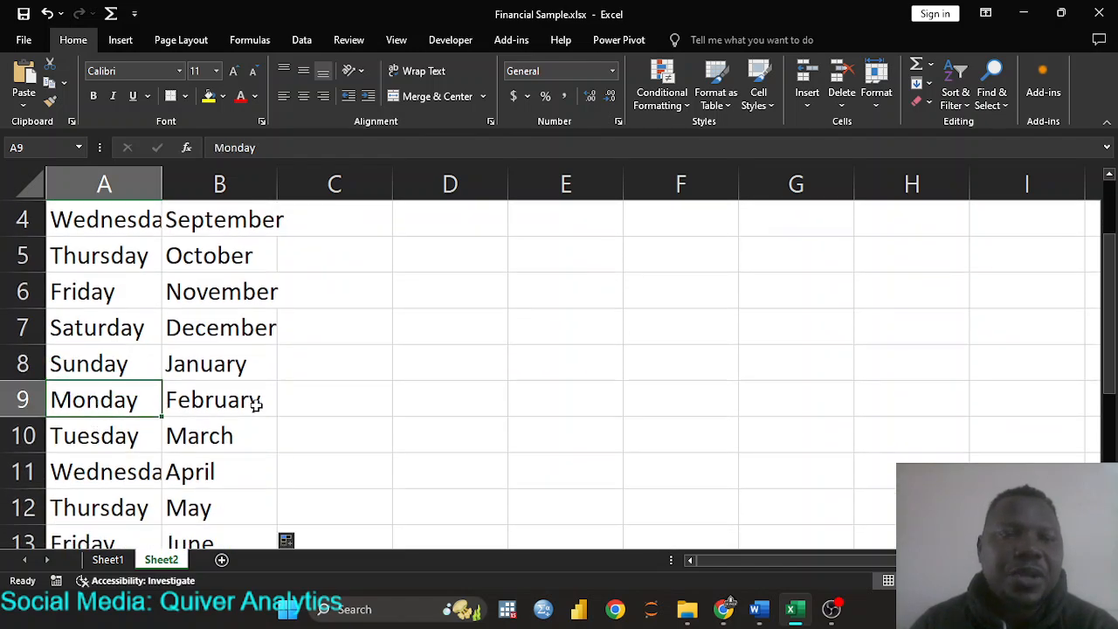
{"action": "scroll", "coordinate": [257, 399], "scroll_direction": "up", "scroll_amount": 1}
{"action": "left_click", "coordinate": [324, 220]}
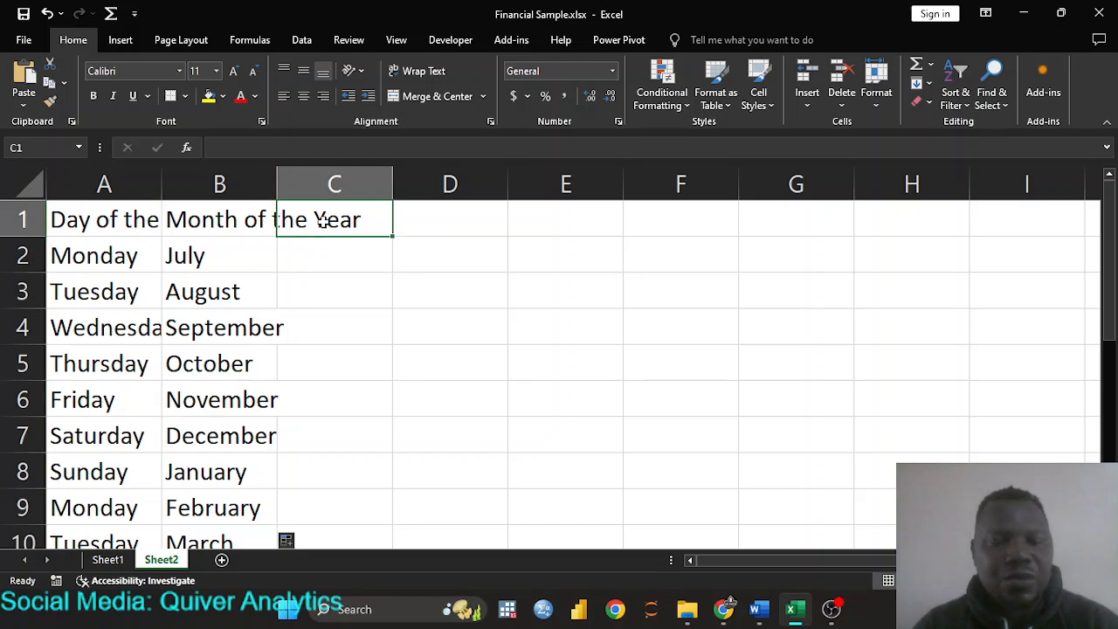
- Enter the 'Quarter' heading in C1 and Q1 in C2, avoiding the AutoComplete suggestion
{"action": "type", "text": "Quarter"}
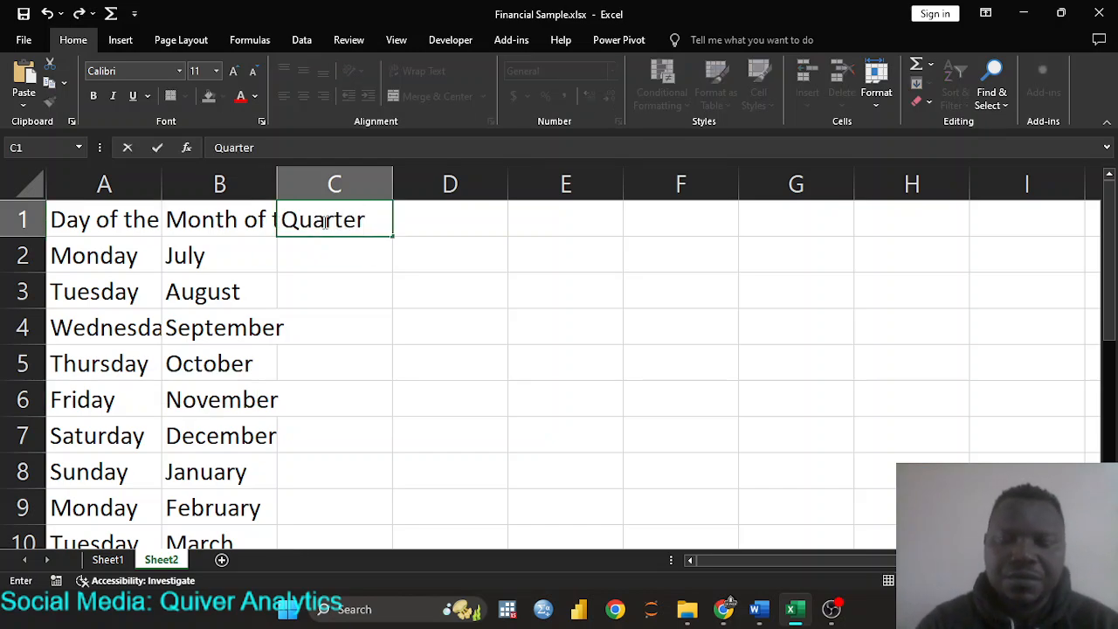
{"action": "key", "text": "Return"}
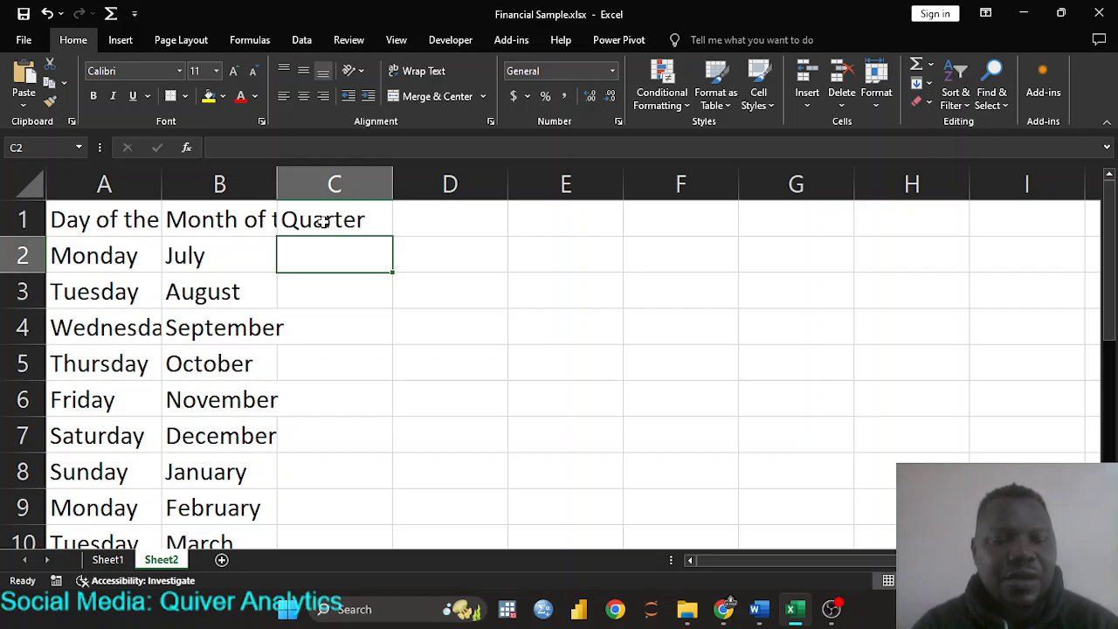
{"action": "type", "text": "Q1"}
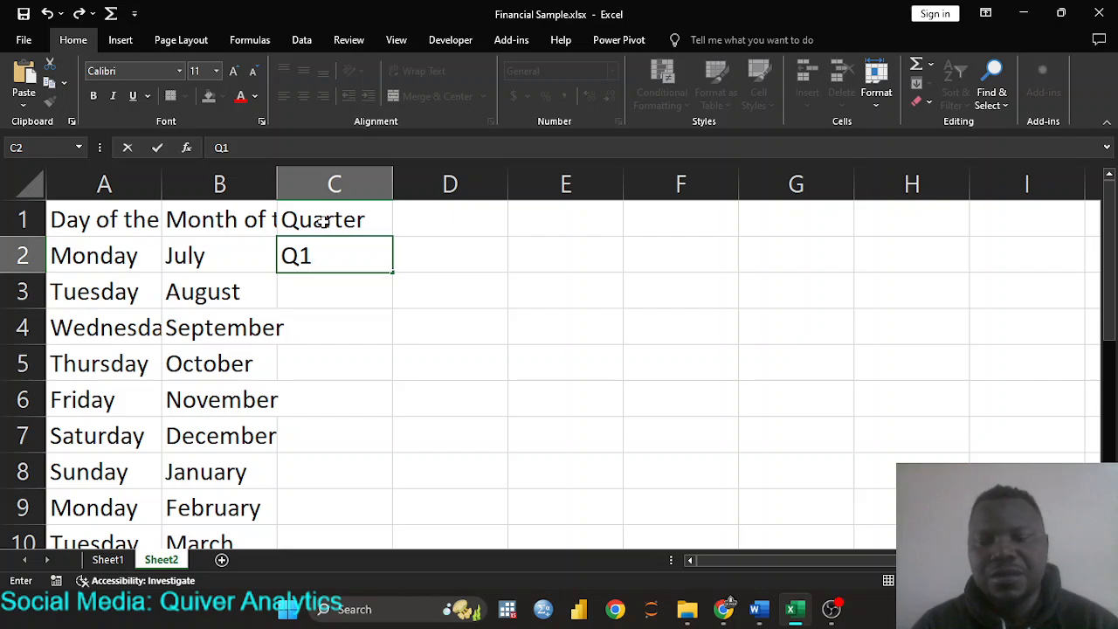
{"action": "key", "text": "BackSpace"}
{"action": "key", "text": "BackSpace"}
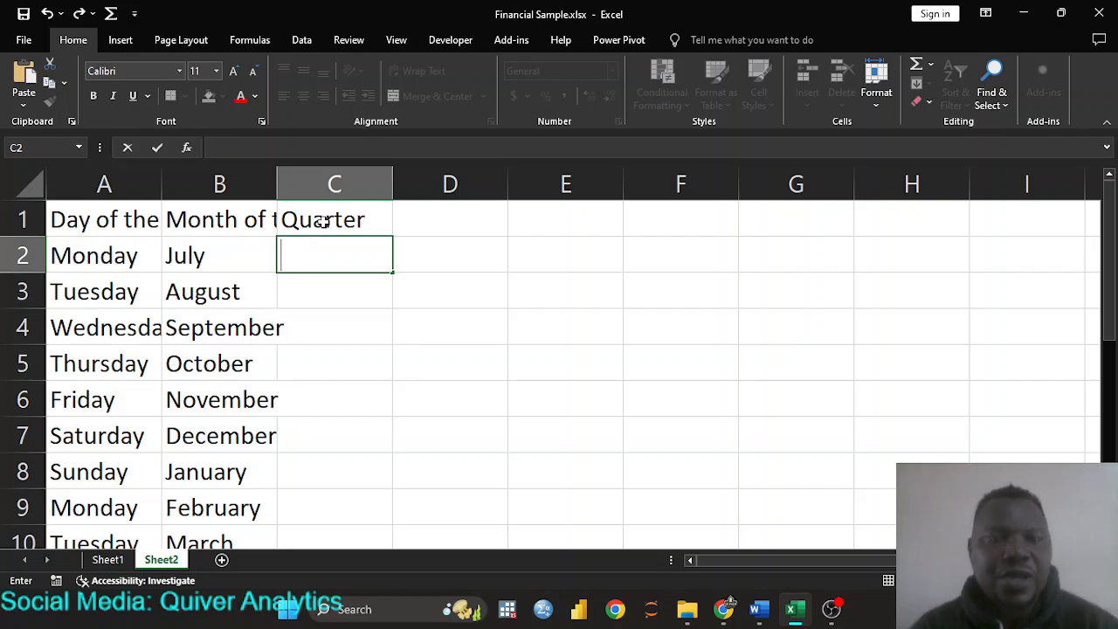
{"action": "type", "text": "Q"}
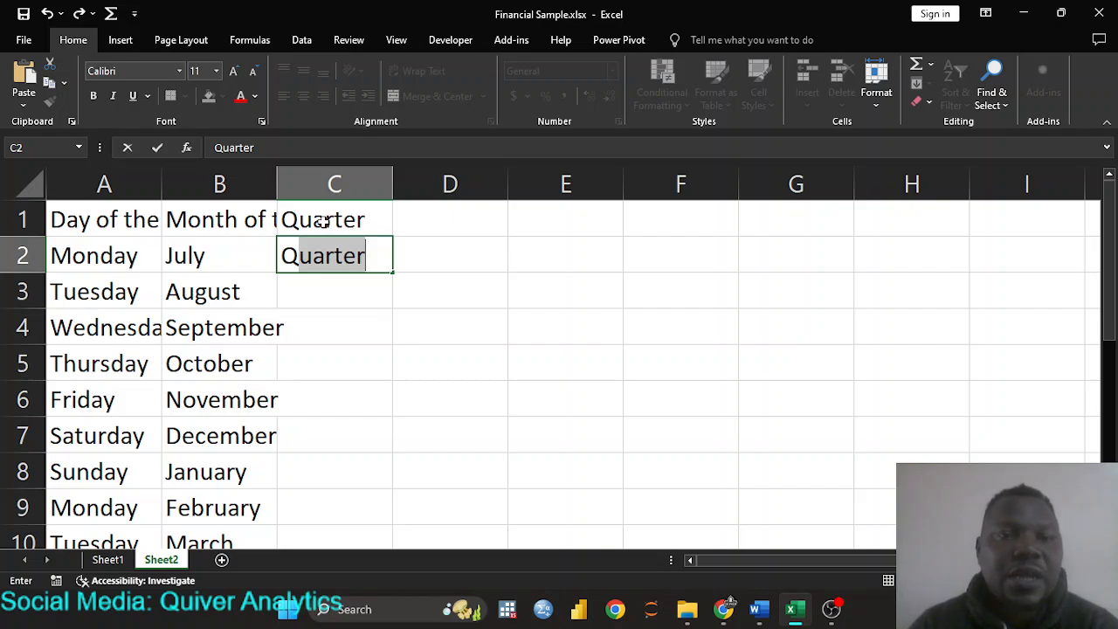
{"action": "key", "text": "BackSpace"}
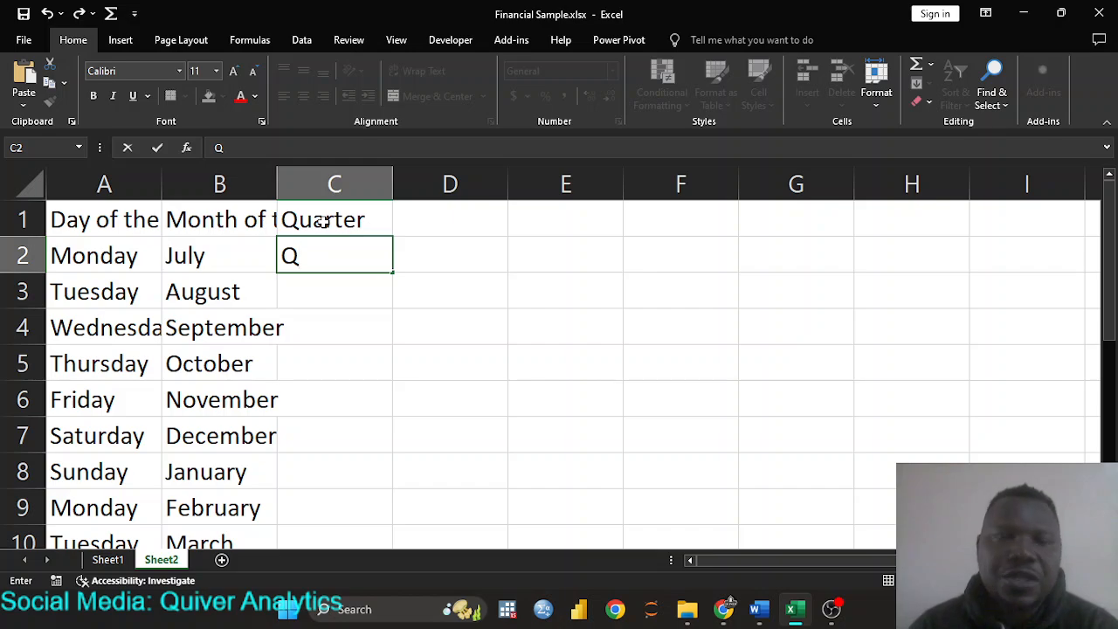
{"action": "type", "text": "1"}
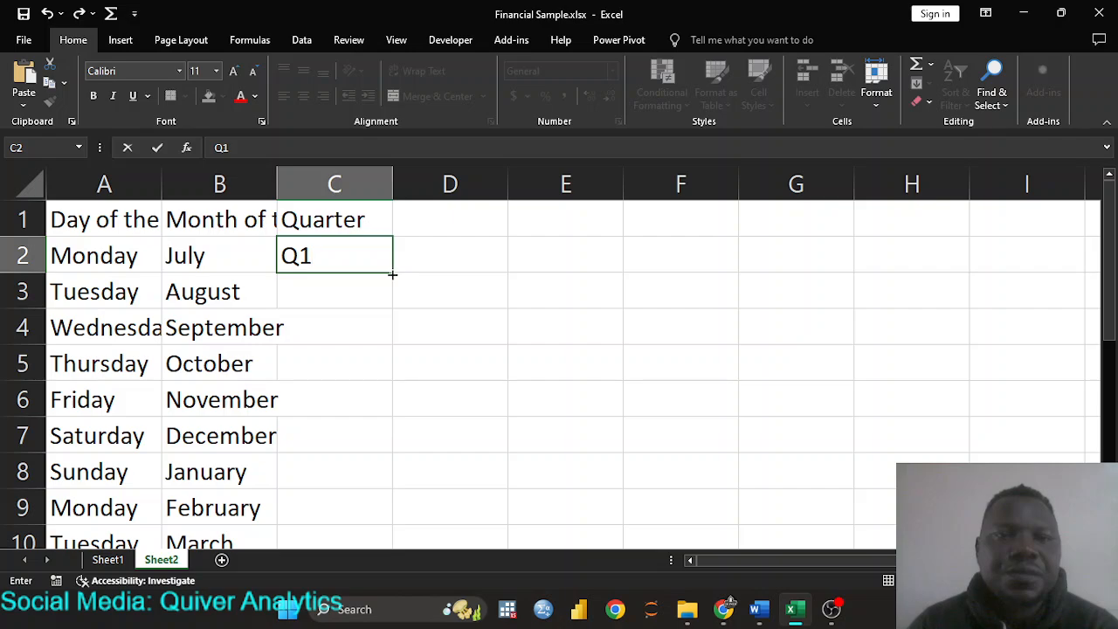
- Fill Q1–Q4 into C2:C5, then repeat the quarter pattern down to C13
{"action": "left_click_drag", "start_coordinate": [392, 274], "coordinate": [382, 386]}
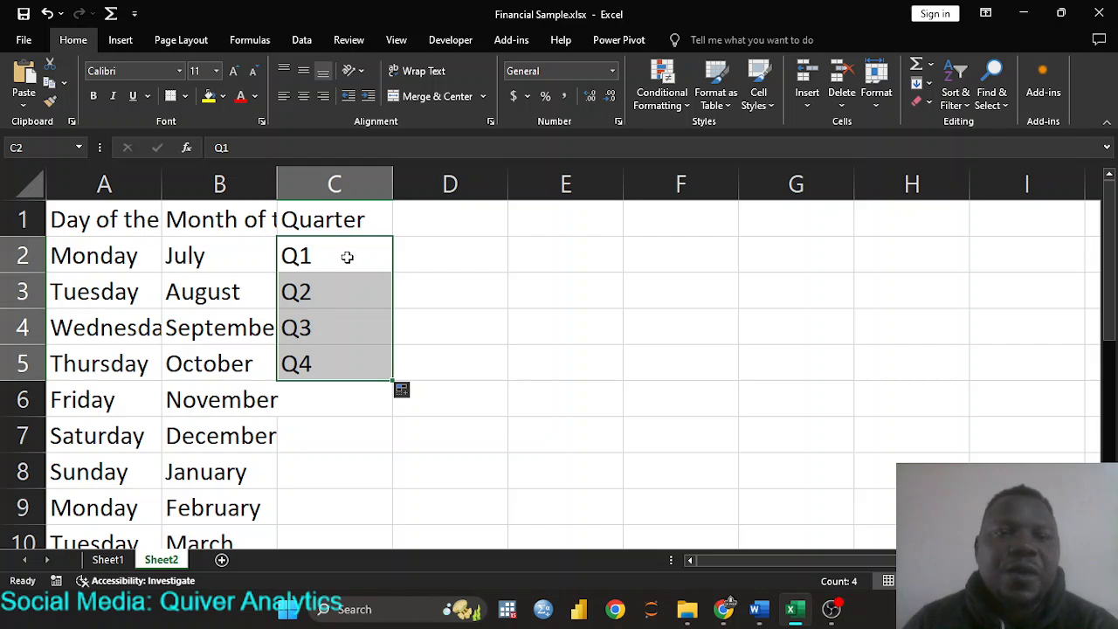
{"action": "double_click", "coordinate": [393, 383]}
{"action": "scroll", "coordinate": [392, 379], "scroll_direction": "down", "scroll_amount": 3}
{"action": "scroll", "coordinate": [390, 357], "scroll_direction": "up", "scroll_amount": 2}
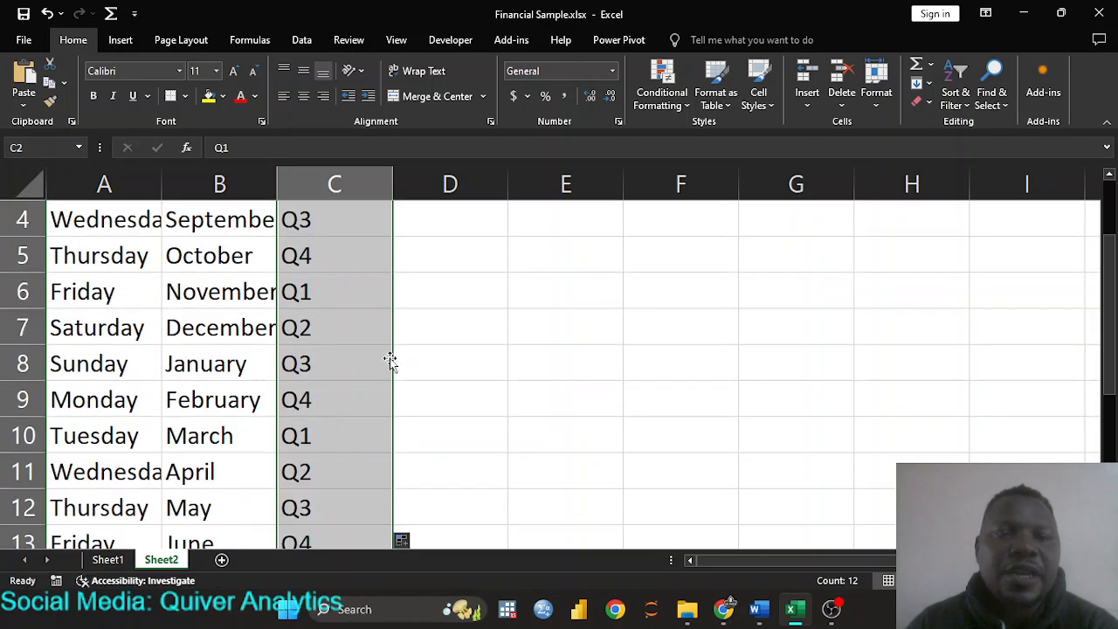
{"action": "scroll", "coordinate": [320, 398], "scroll_direction": "down", "scroll_amount": 1}
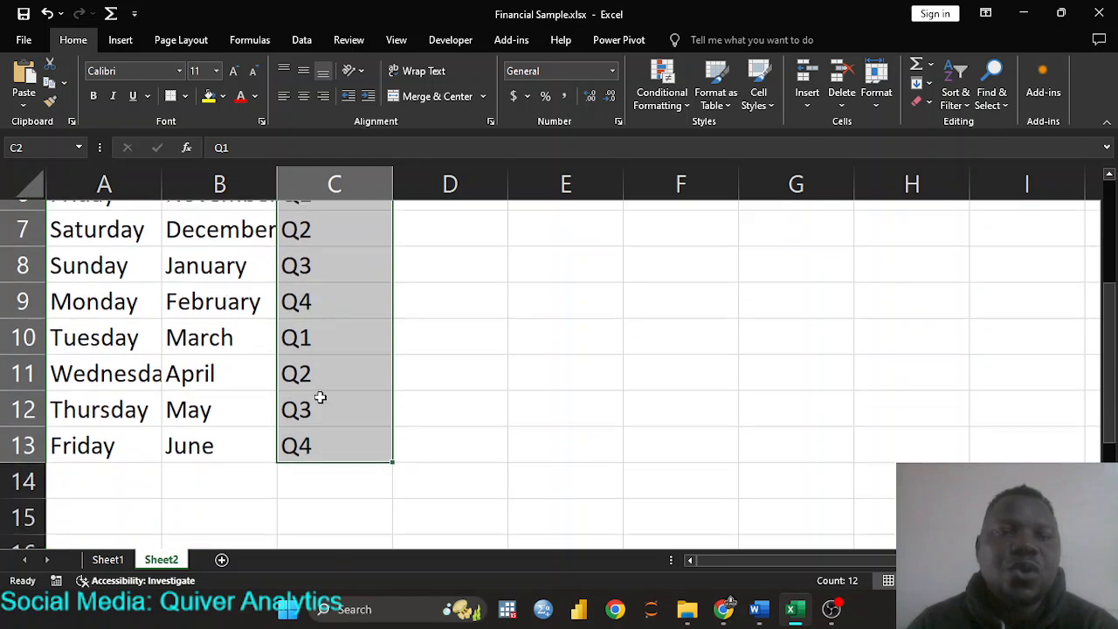
{"action": "left_click", "coordinate": [201, 470]}
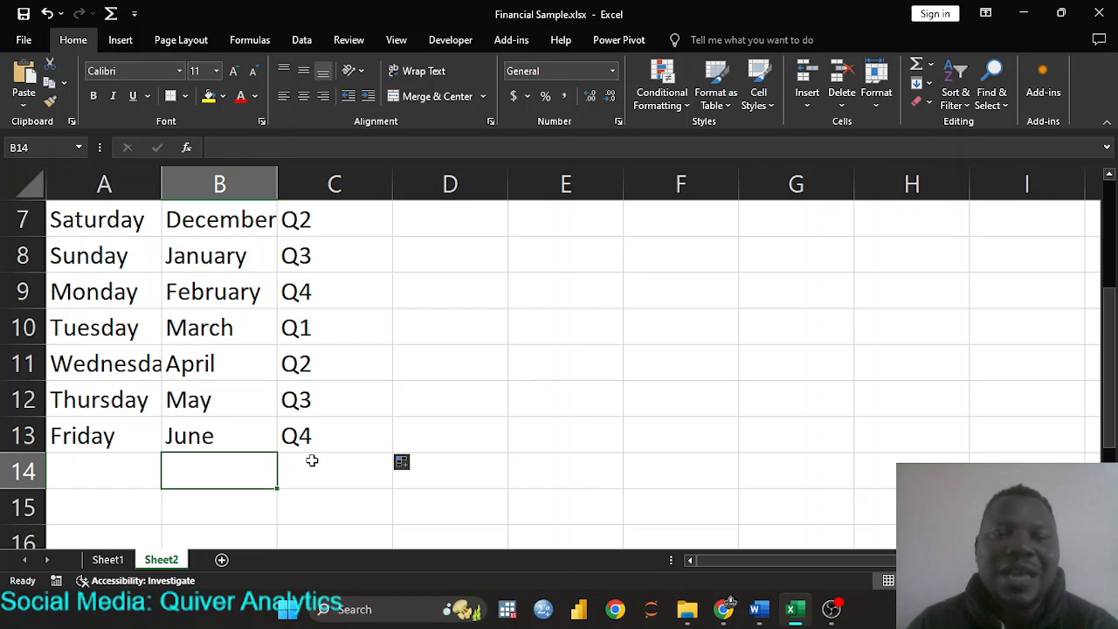
{"action": "scroll", "coordinate": [325, 435], "scroll_direction": "up", "scroll_amount": 2}
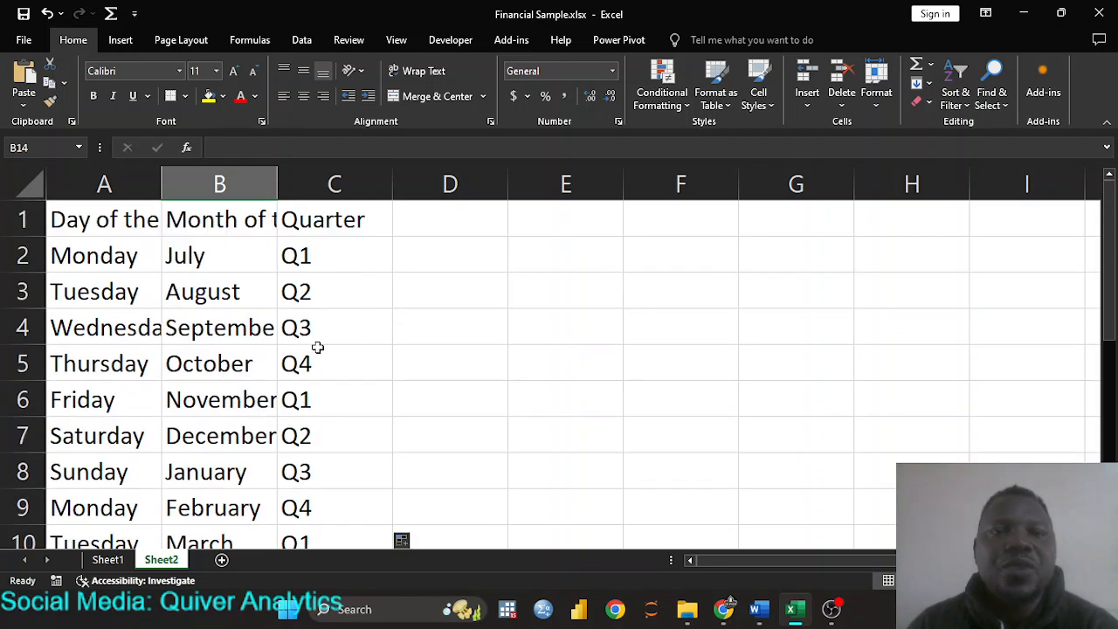
{"action": "scroll", "coordinate": [271, 406], "scroll_direction": "down", "scroll_amount": 3}
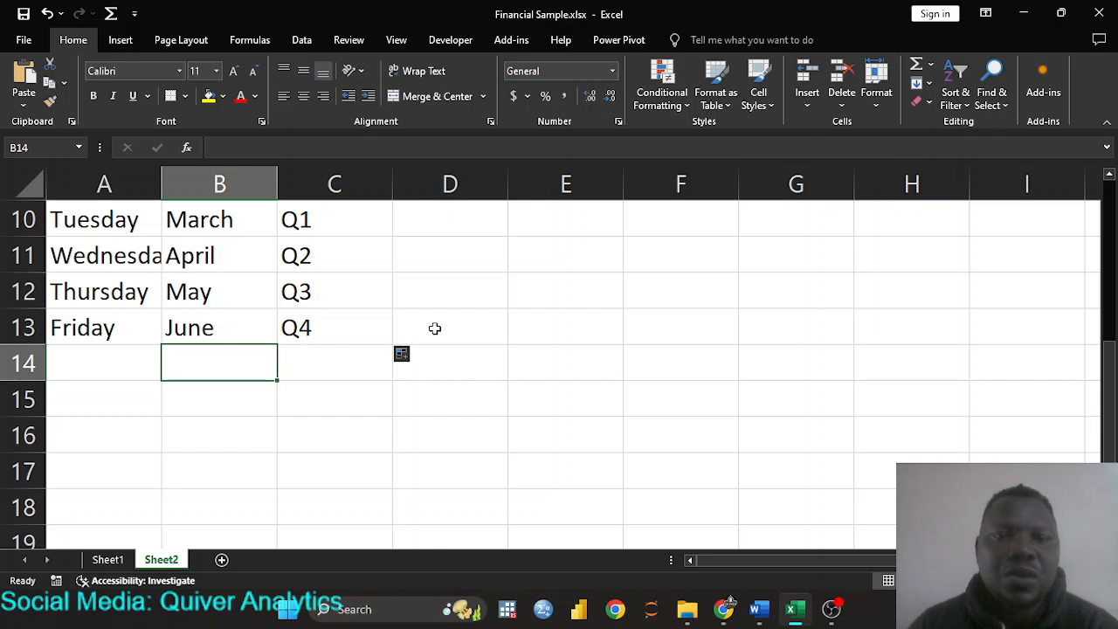
{"action": "left_click", "coordinate": [454, 366]}
{"action": "scroll", "coordinate": [362, 312], "scroll_direction": "up", "scroll_amount": 3}
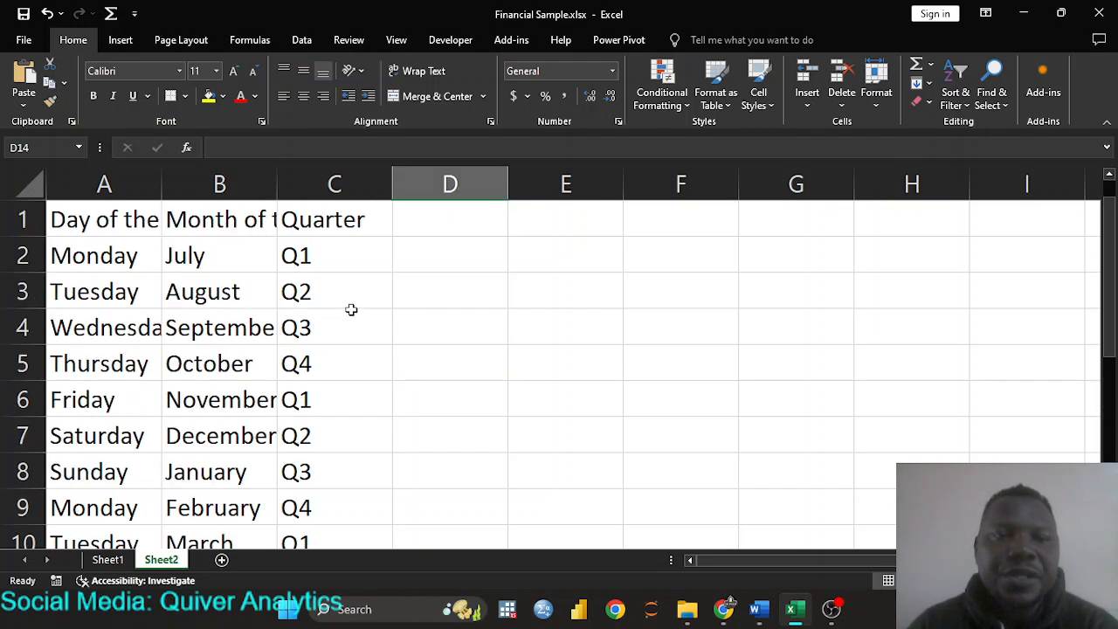
- Add the 'Date' header in D1 and July 1, 2024 (shown as 1-Jul-24) in D2
{"action": "left_click", "coordinate": [432, 222]}
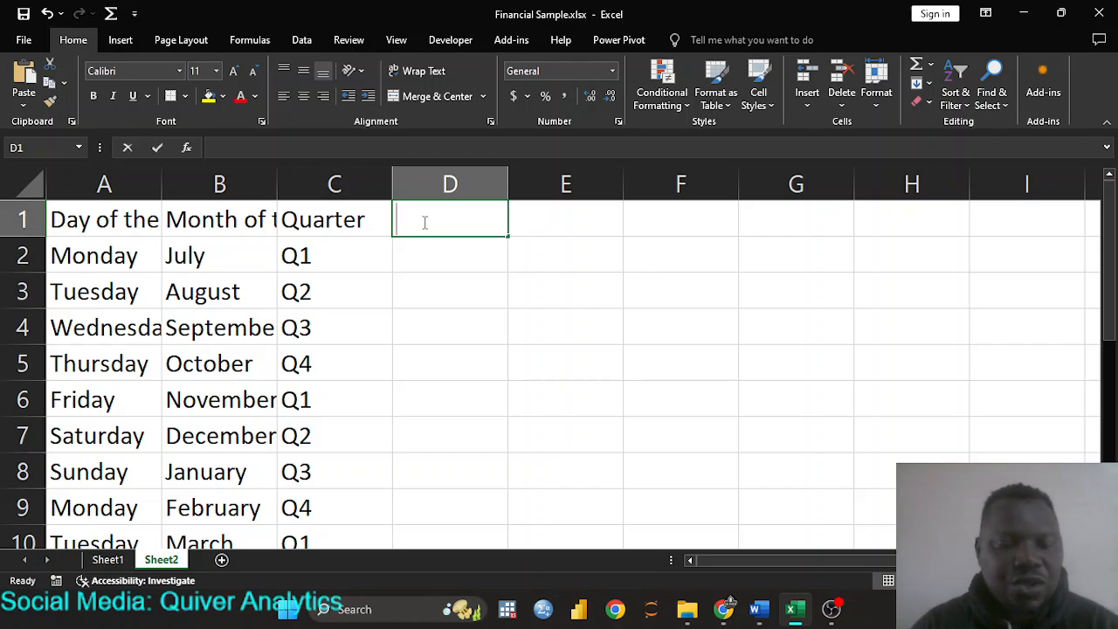
{"action": "type", "text": "Date"}
{"action": "key", "text": "Return"}
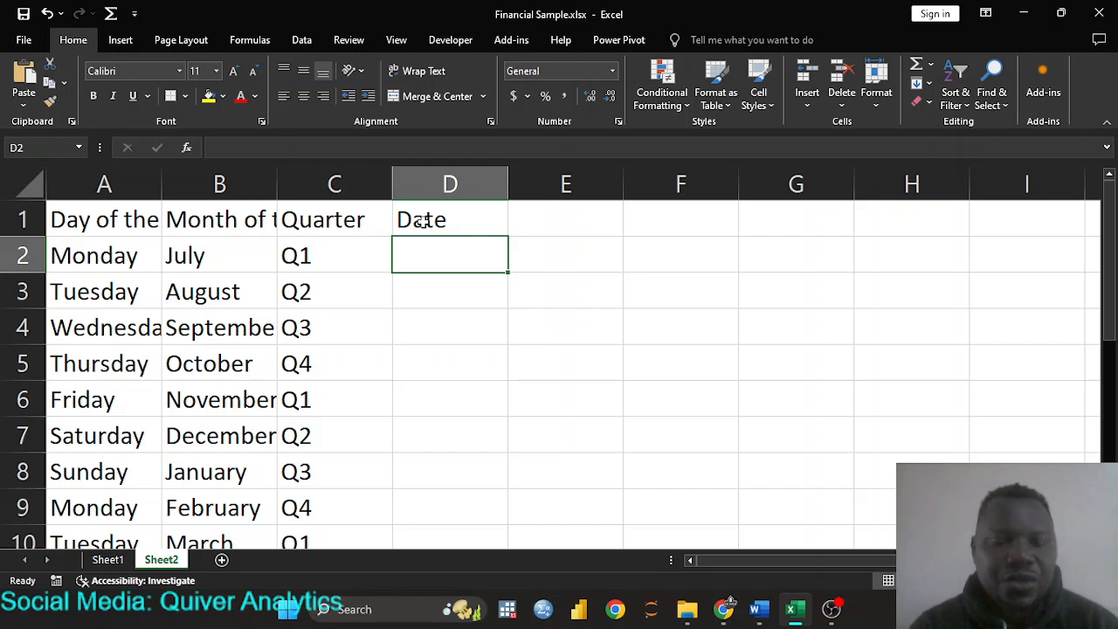
{"action": "type", "text": "July"}
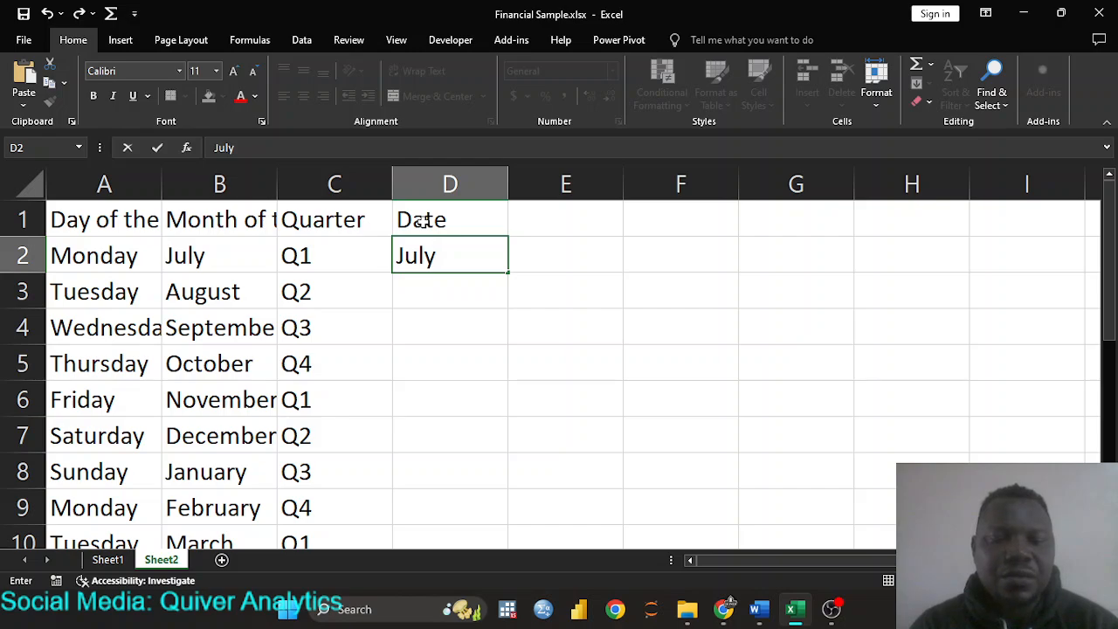
{"action": "type", "text": " 1"}
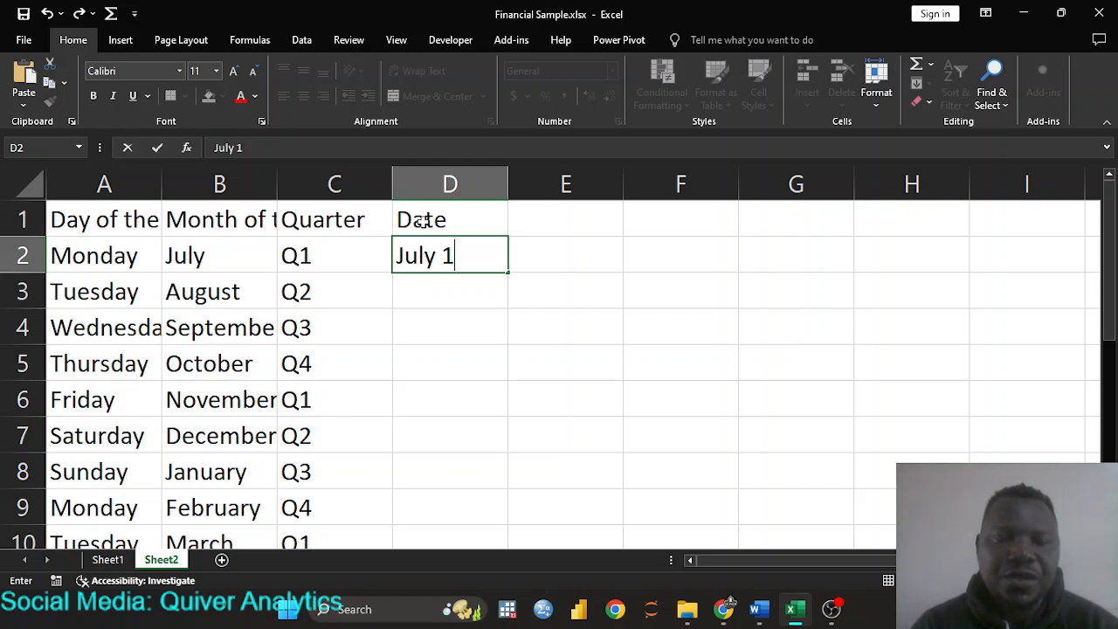
{"action": "type", "text": ", 2024"}
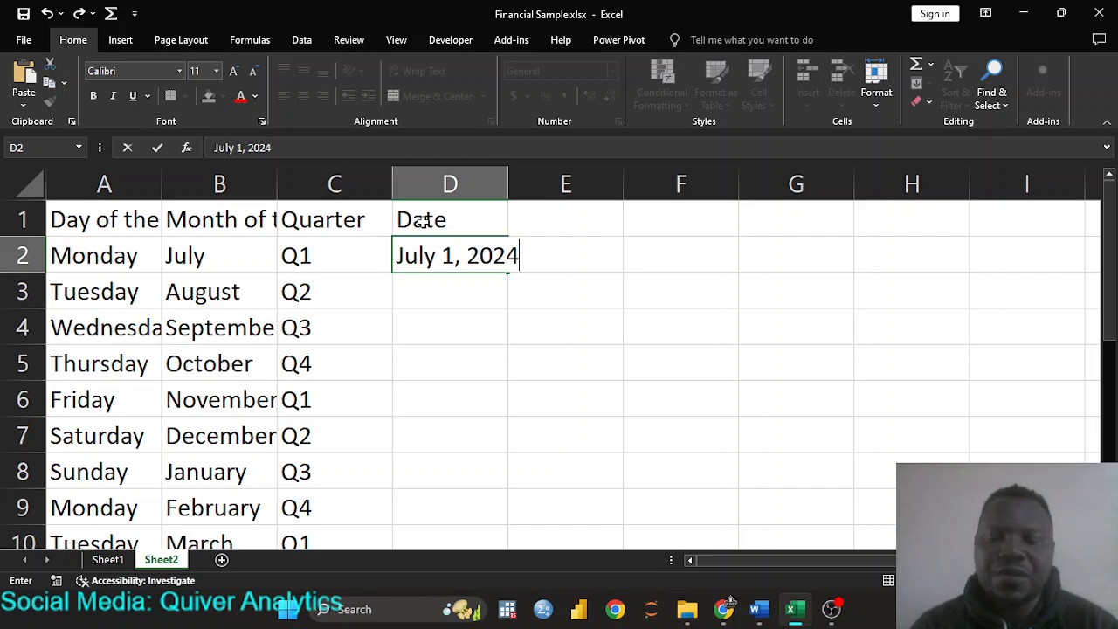
{"action": "key", "text": "Return"}
{"action": "left_click", "coordinate": [477, 251]}
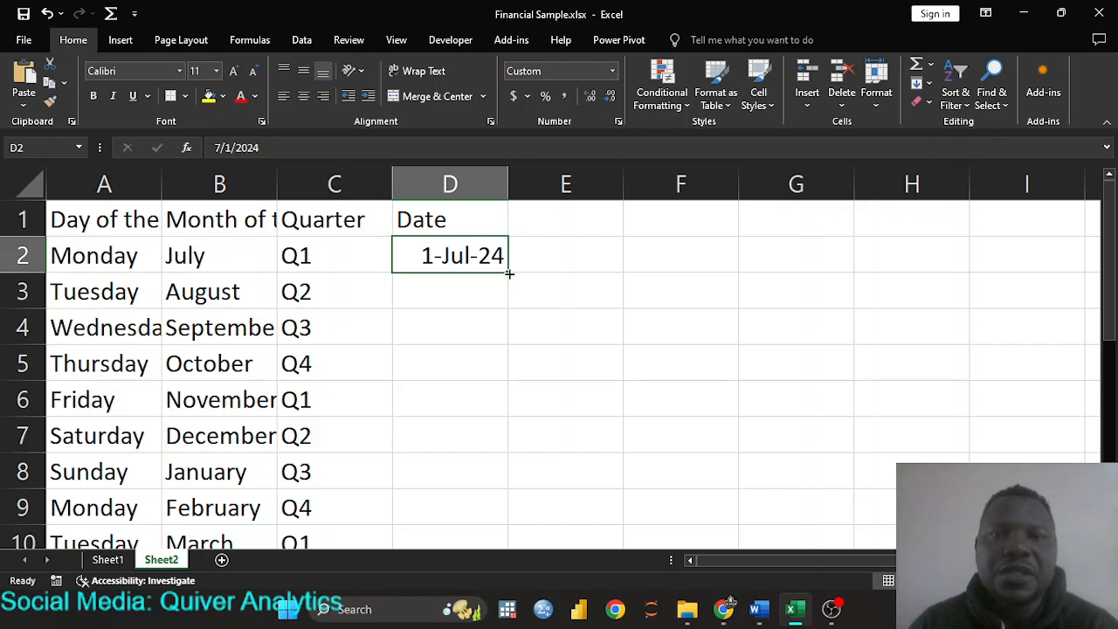
{"action": "left_click_drag", "start_coordinate": [509, 273], "coordinate": [511, 547]}
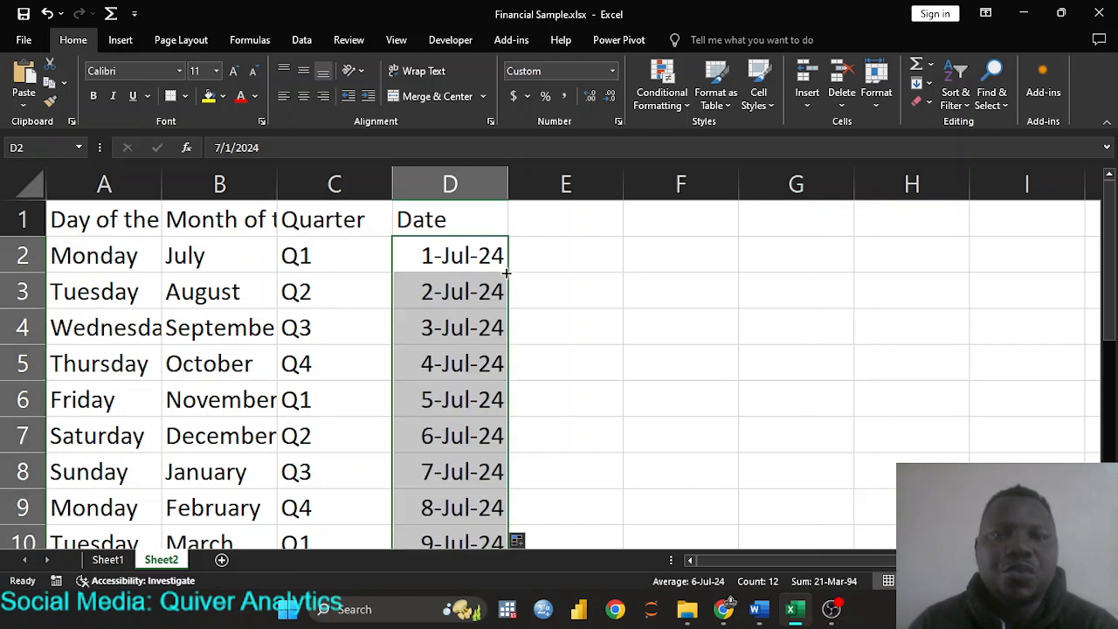
{"action": "scroll", "coordinate": [432, 303], "scroll_direction": "down", "scroll_amount": 4}
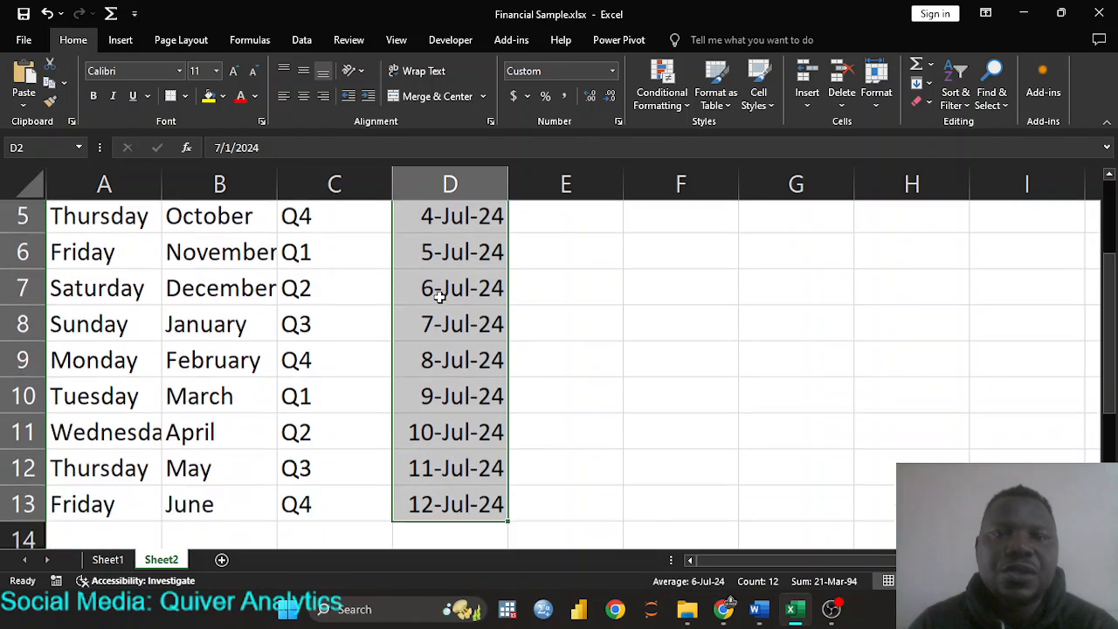
{"action": "scroll", "coordinate": [440, 297], "scroll_direction": "up", "scroll_amount": 4}
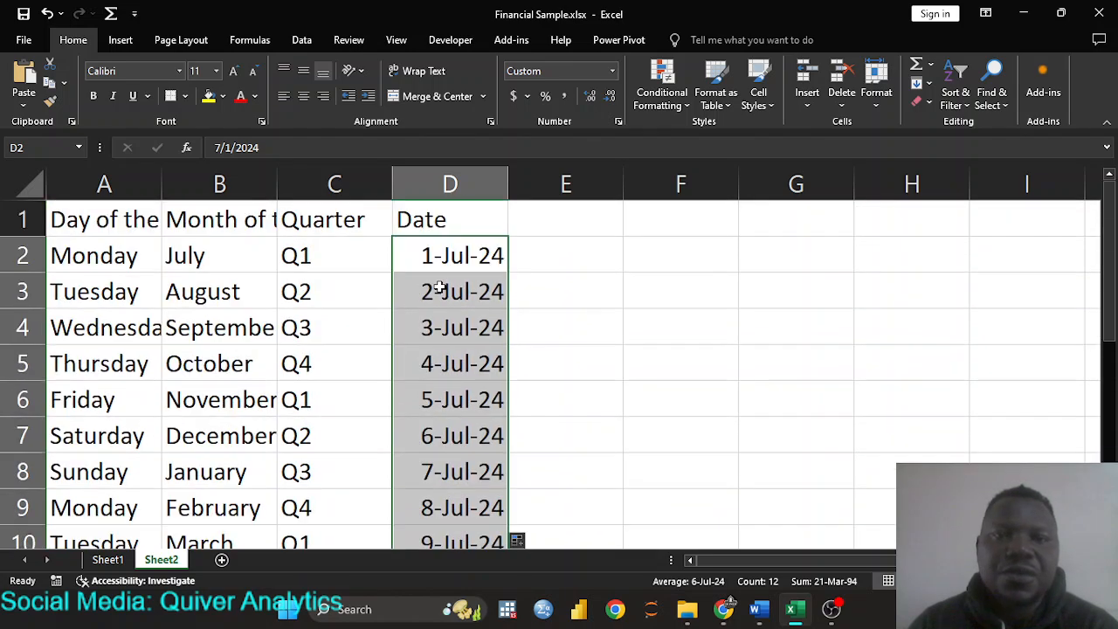
{"action": "scroll", "coordinate": [548, 250], "scroll_direction": "down", "scroll_amount": 3}
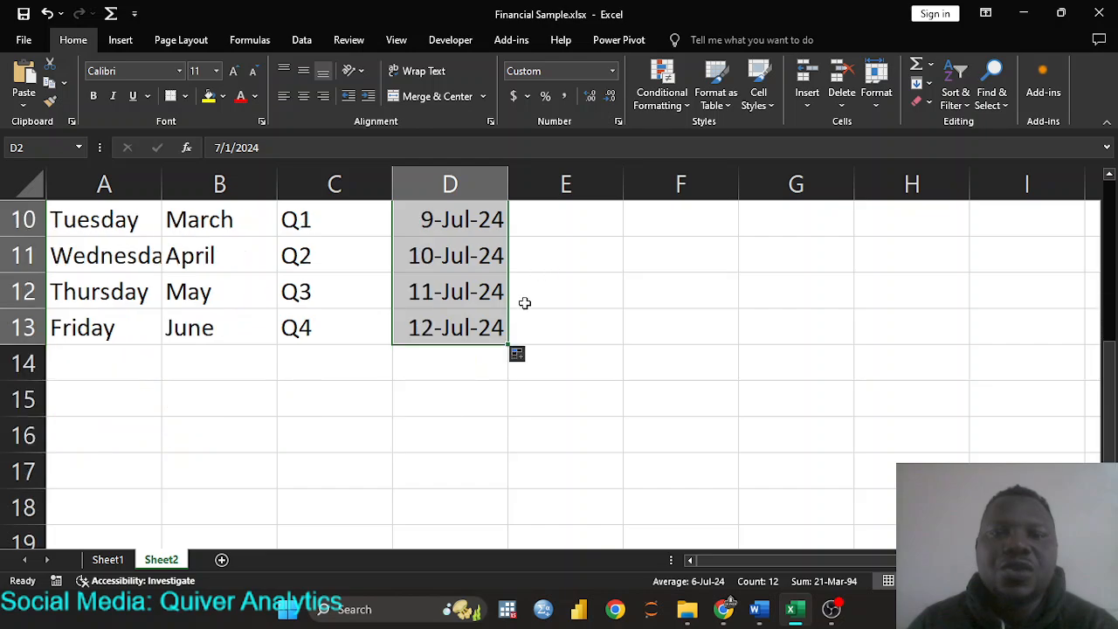
- Switch the date fill to Fill Weekdays so D2:D13 runs 1-Jul-24 to 16-Jul-24
{"action": "left_click", "coordinate": [526, 356]}
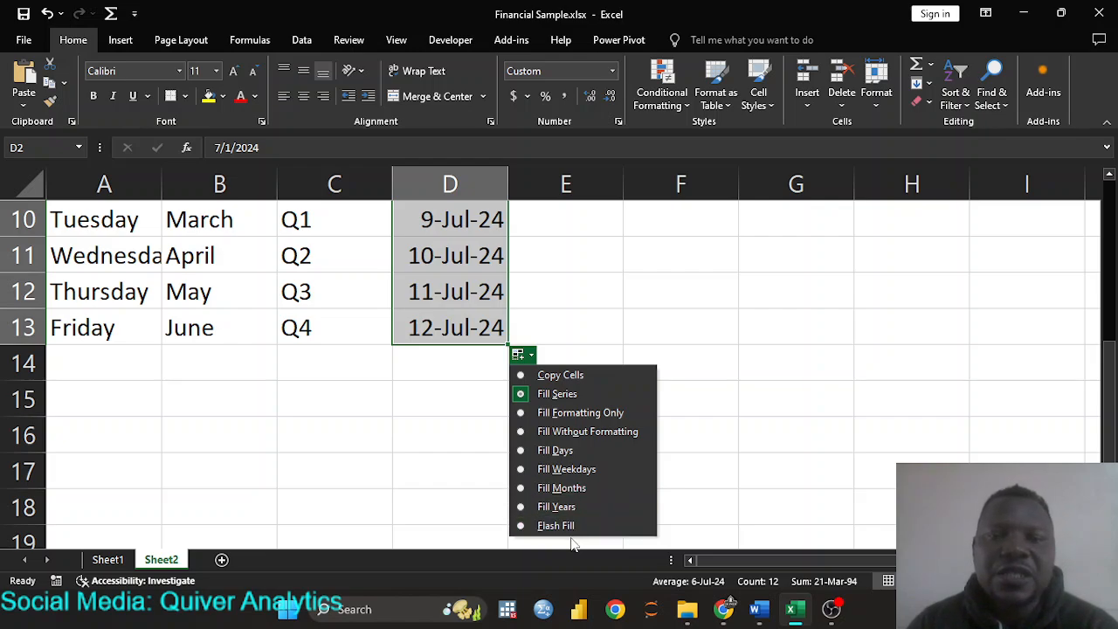
{"action": "left_click", "coordinate": [583, 471]}
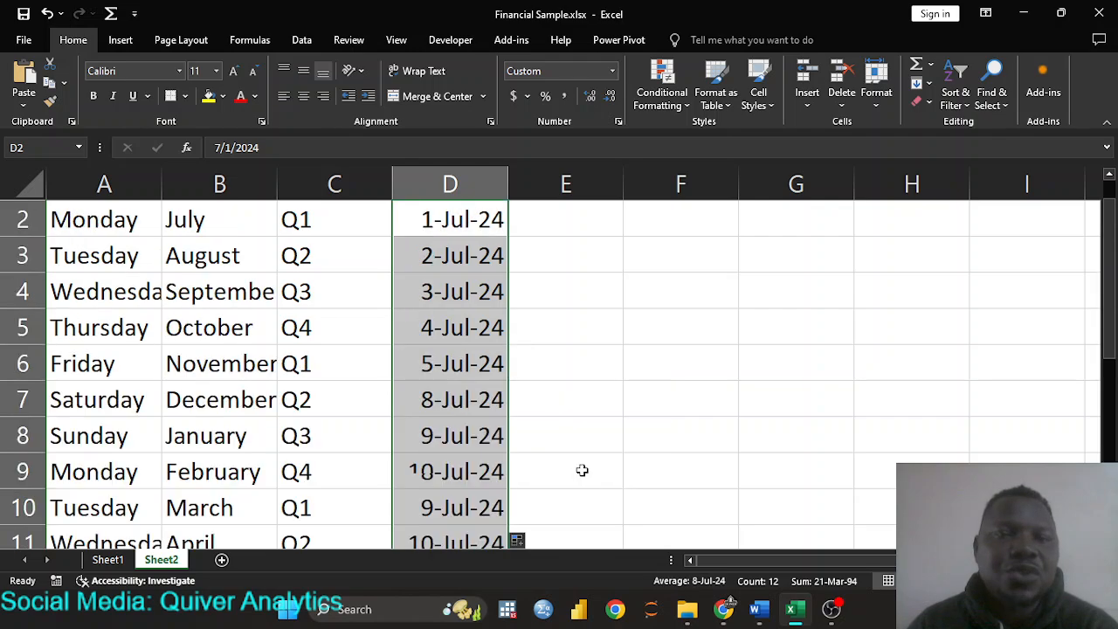
{"action": "scroll", "coordinate": [545, 427], "scroll_direction": "down", "scroll_amount": 1}
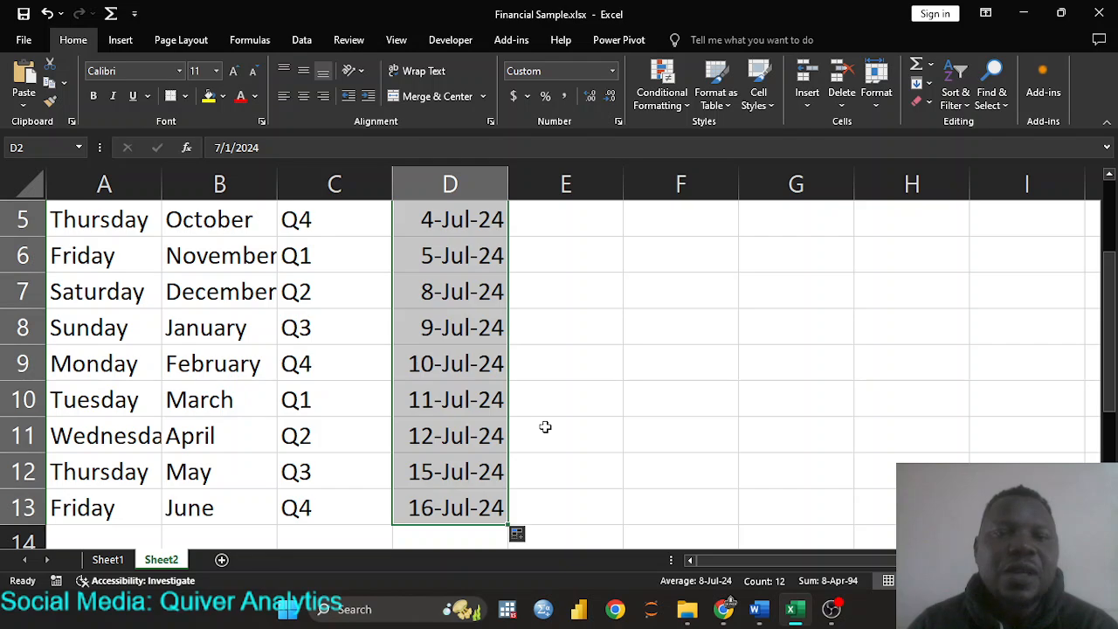
{"action": "scroll", "coordinate": [545, 426], "scroll_direction": "up", "scroll_amount": 2}
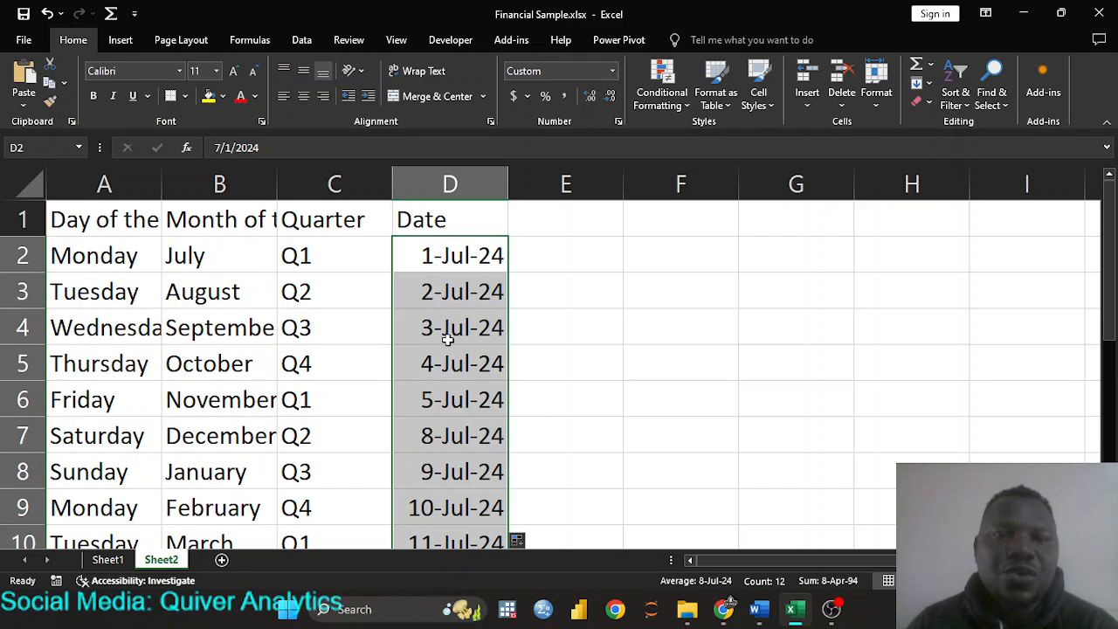
{"action": "scroll", "coordinate": [439, 383], "scroll_direction": "down", "scroll_amount": 1}
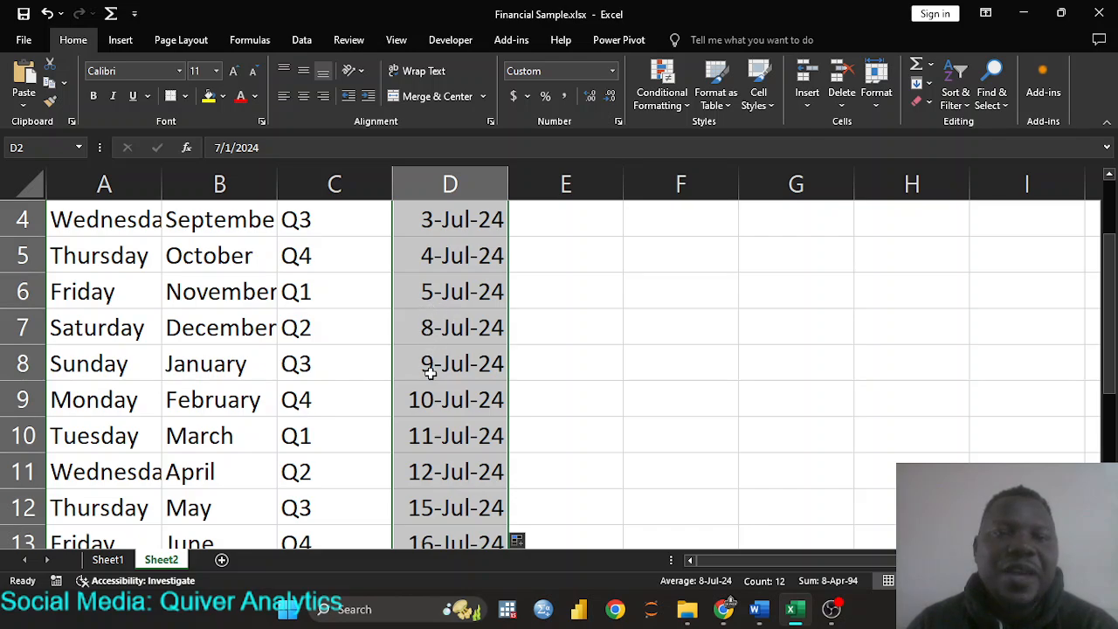
{"action": "scroll", "coordinate": [433, 476], "scroll_direction": "down", "scroll_amount": 1}
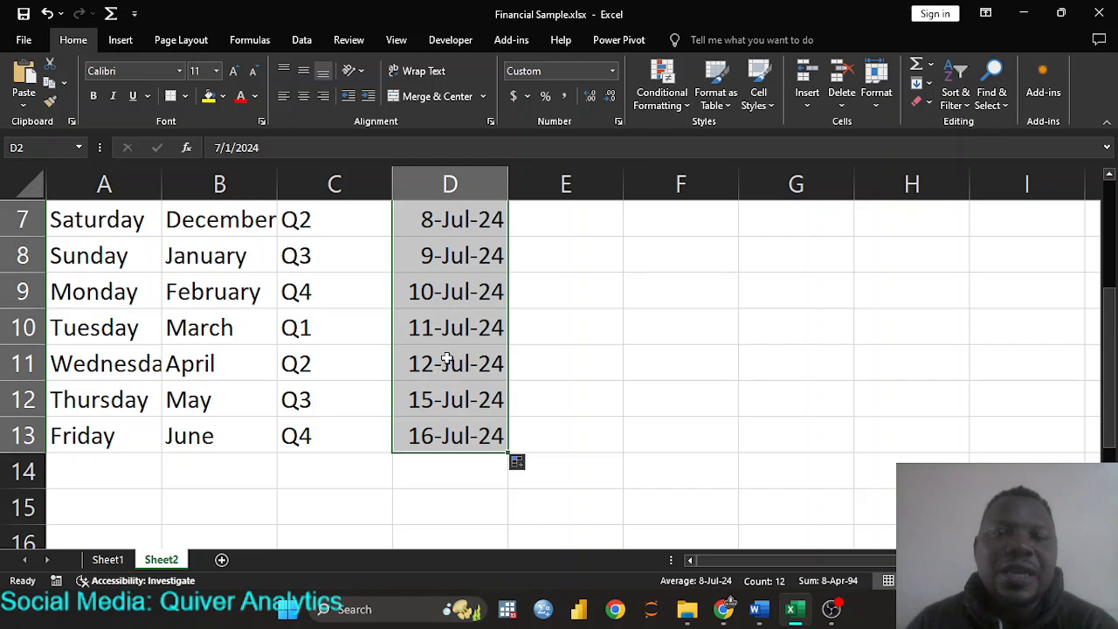
{"action": "scroll", "coordinate": [494, 369], "scroll_direction": "up", "scroll_amount": 2}
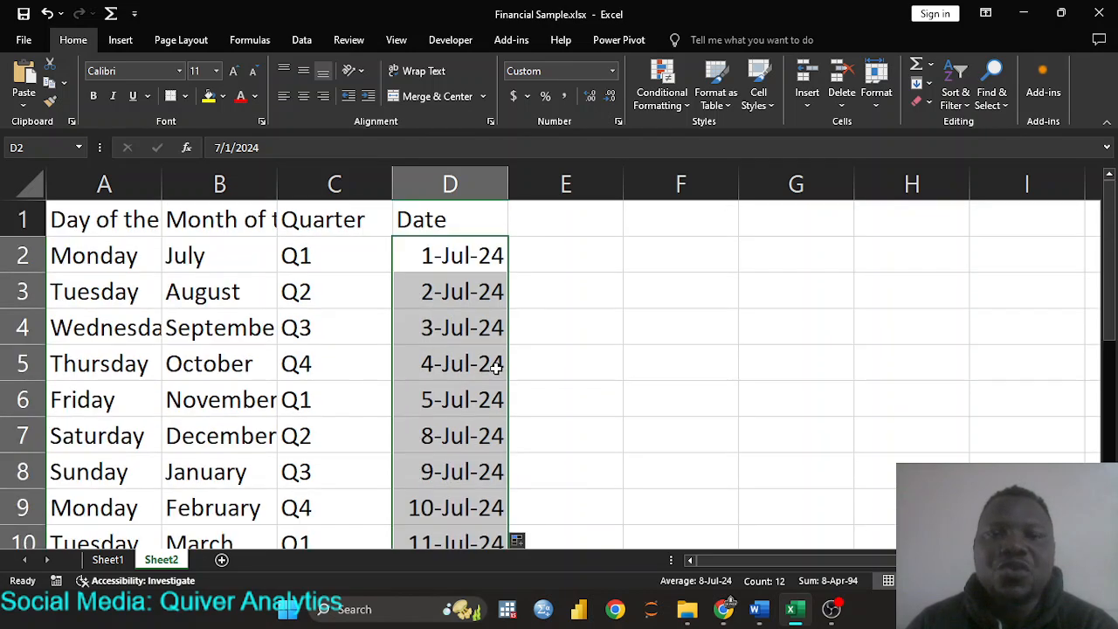
{"action": "left_click", "coordinate": [570, 224]}
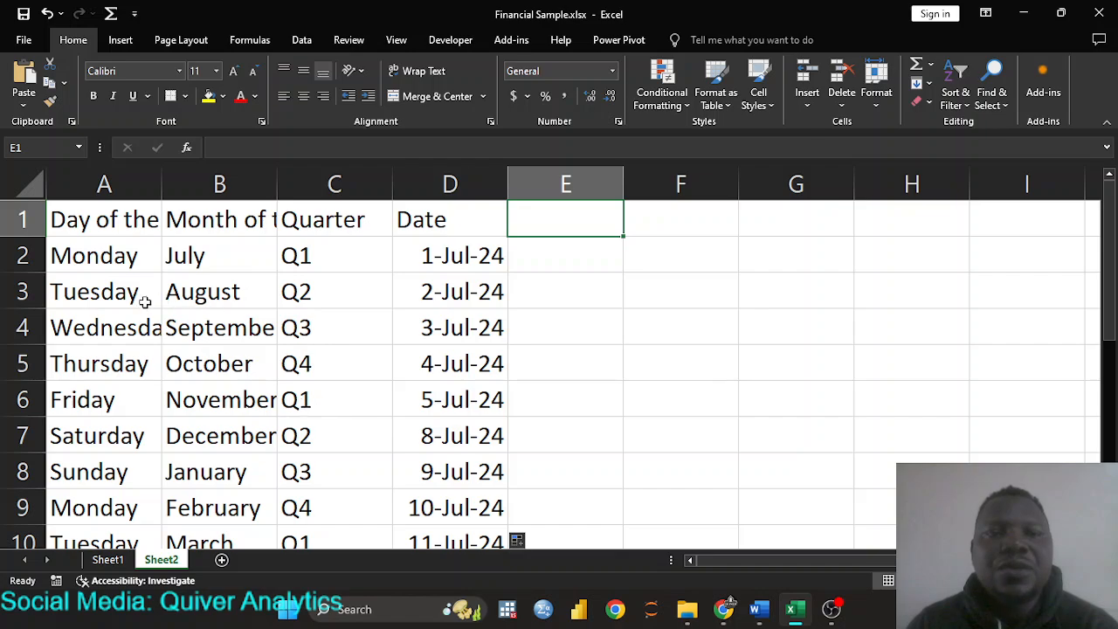
- Add the 'Names' header in E1 and four people's first names in E2 to E5
{"action": "left_click", "coordinate": [102, 260]}
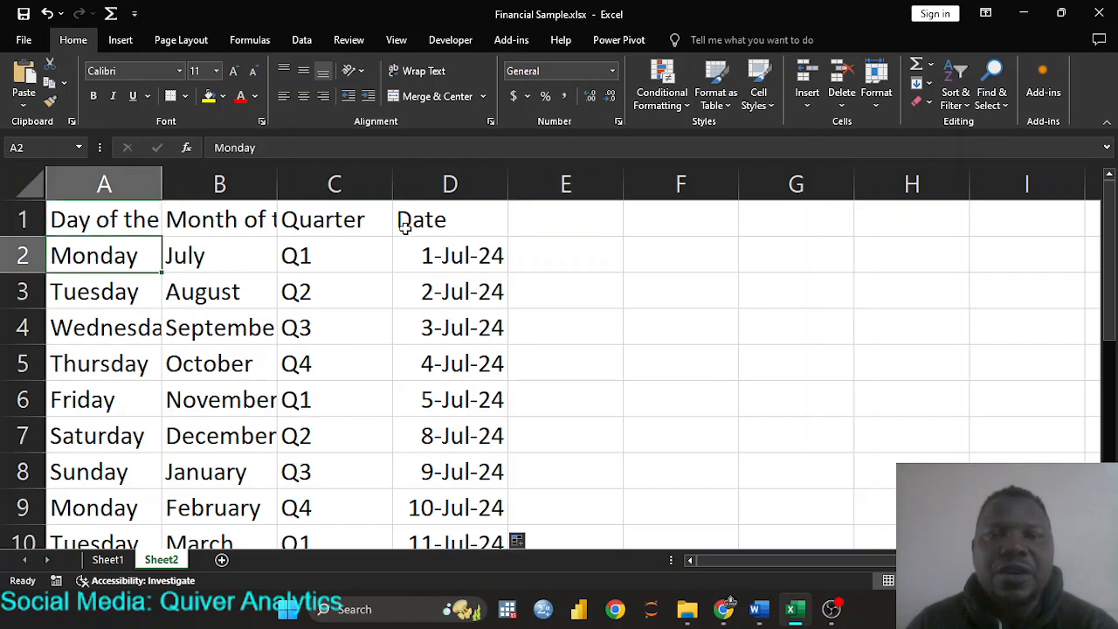
{"action": "left_click", "coordinate": [572, 219]}
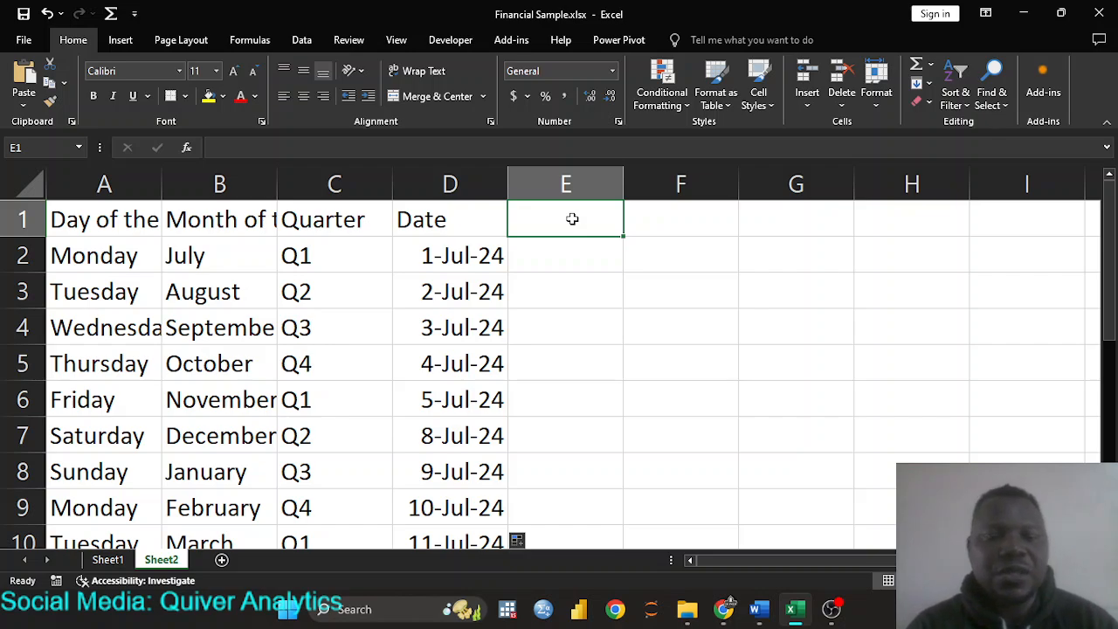
{"action": "type", "text": "Name"}
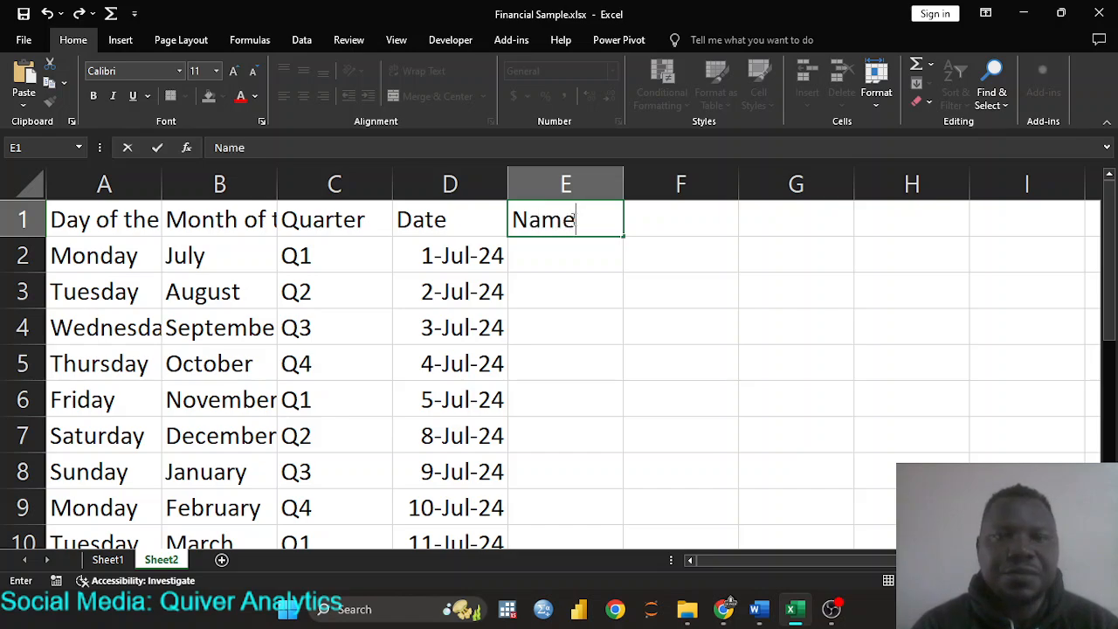
{"action": "type", "text": "s"}
{"action": "key", "text": "Return"}
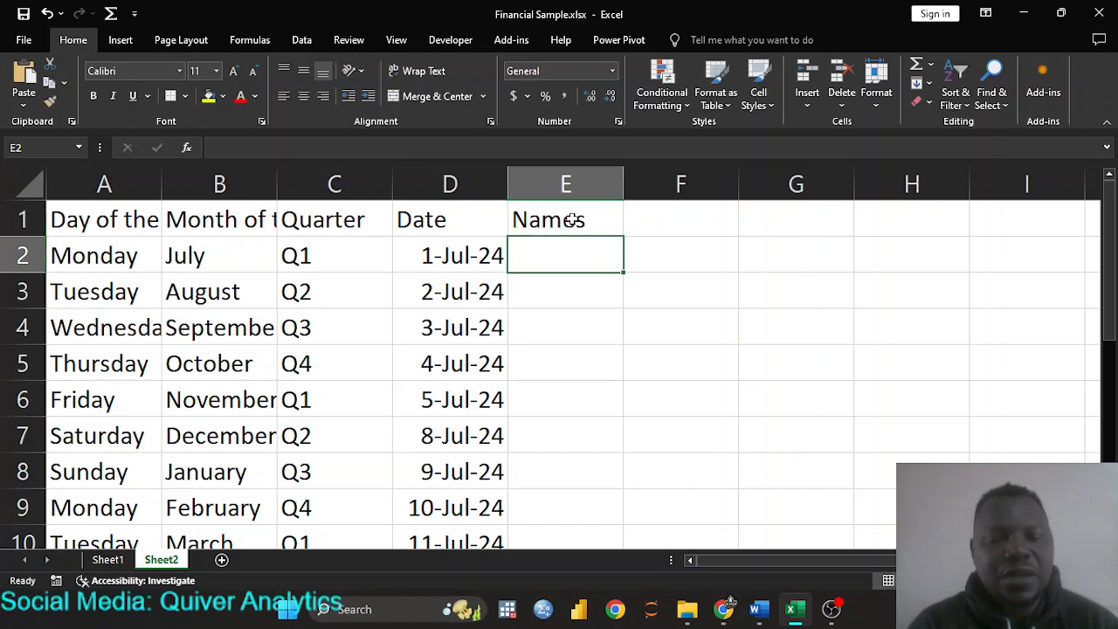
{"action": "type", "text": "James"}
{"action": "key", "text": "Return"}
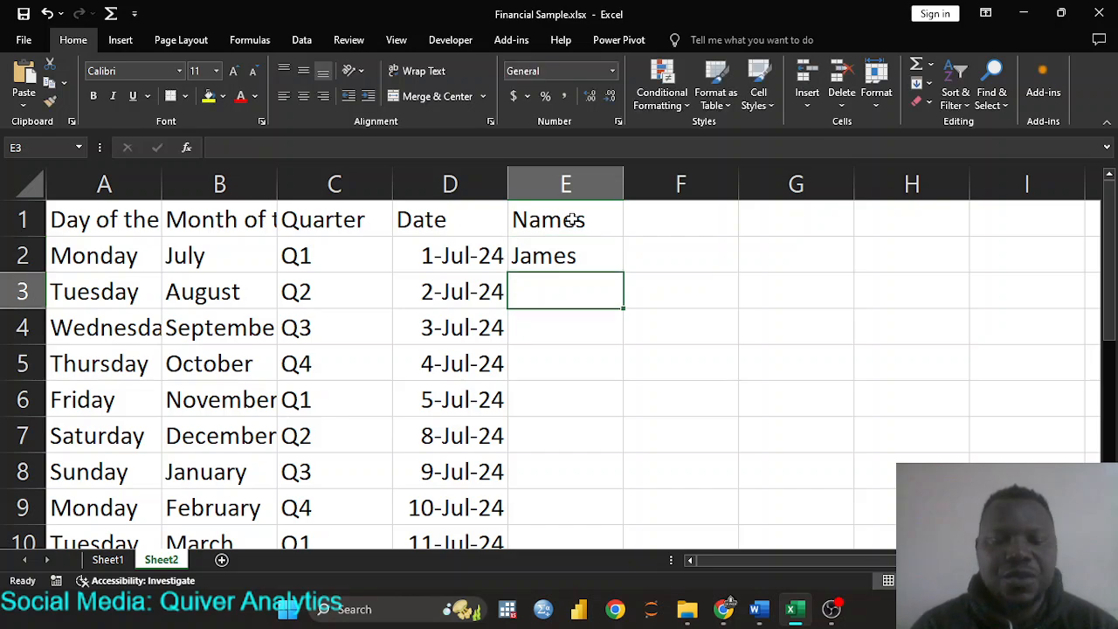
{"action": "type", "text": "Joh"}
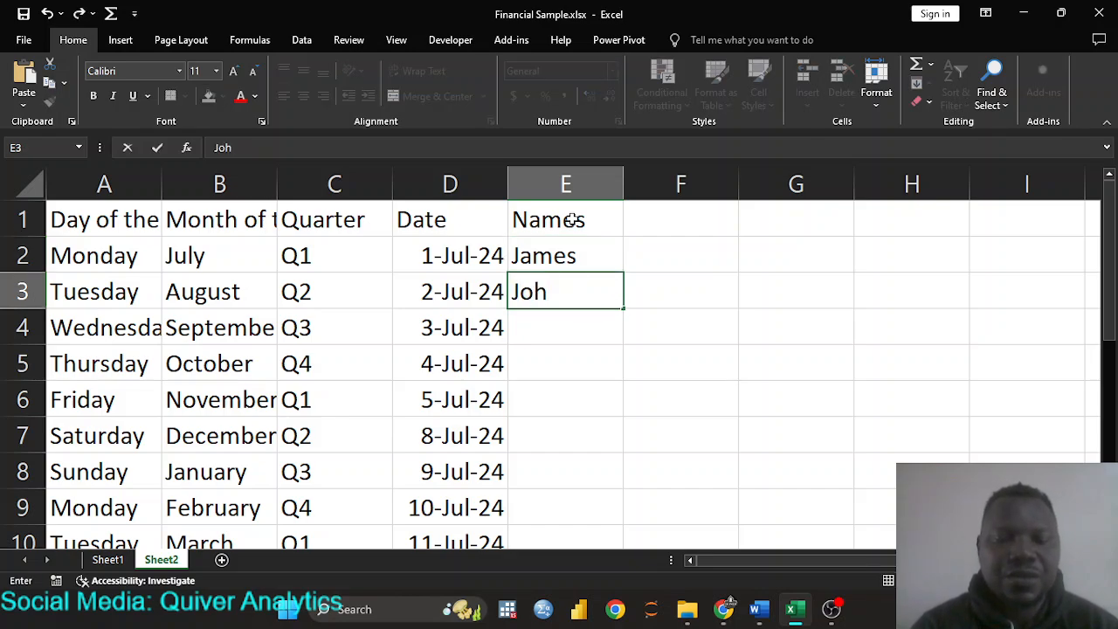
{"action": "type", "text": "n"}
{"action": "key", "text": "Return"}
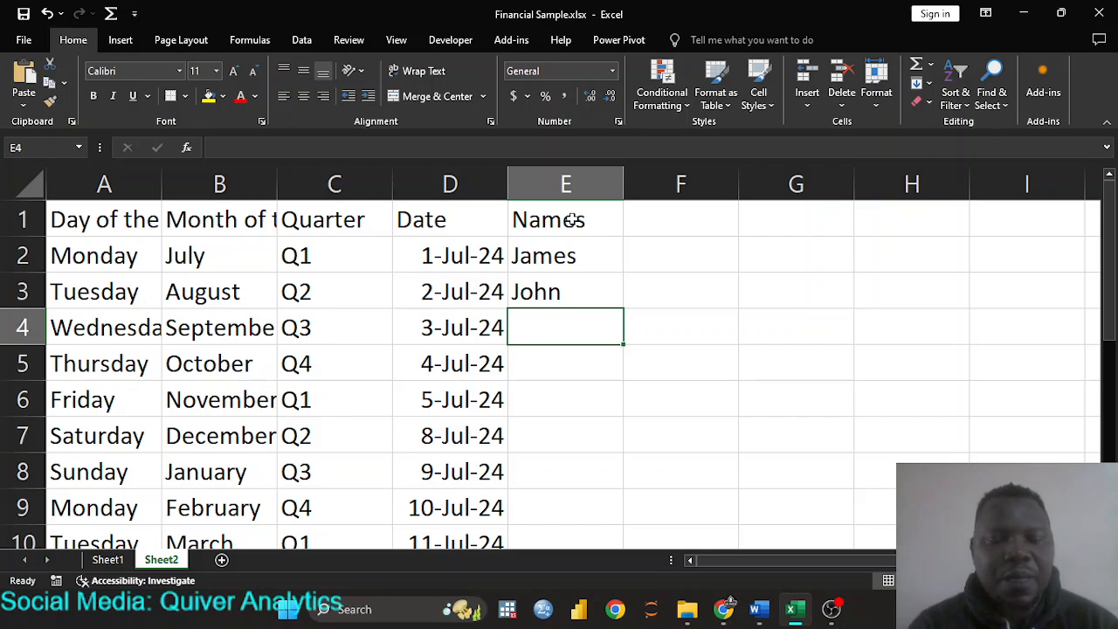
{"action": "type", "text": "Lukman"}
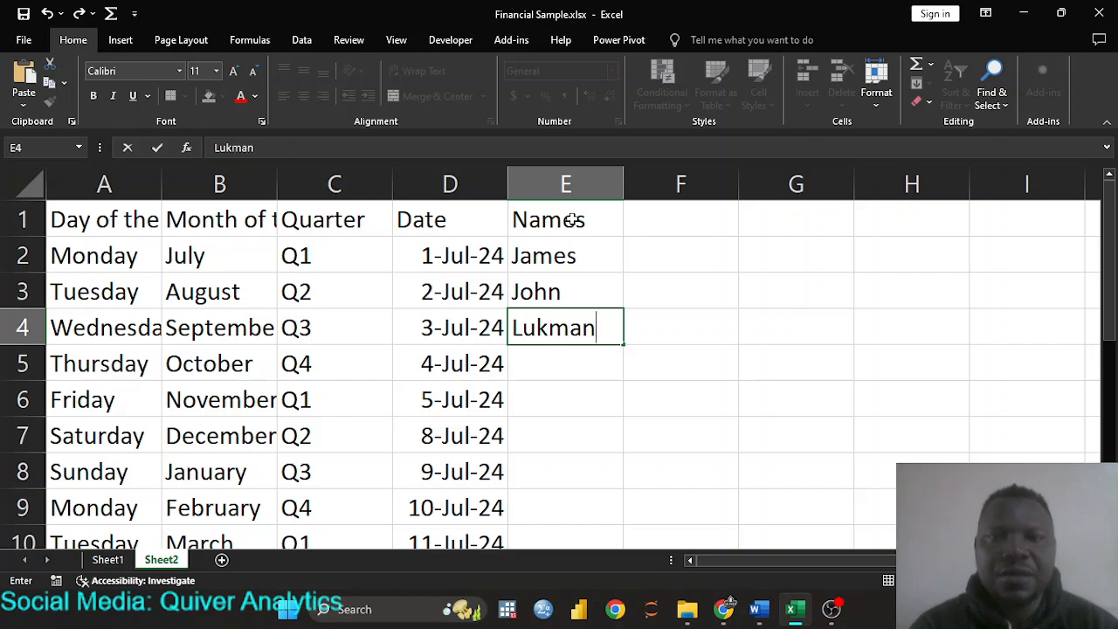
{"action": "key", "text": "Return"}
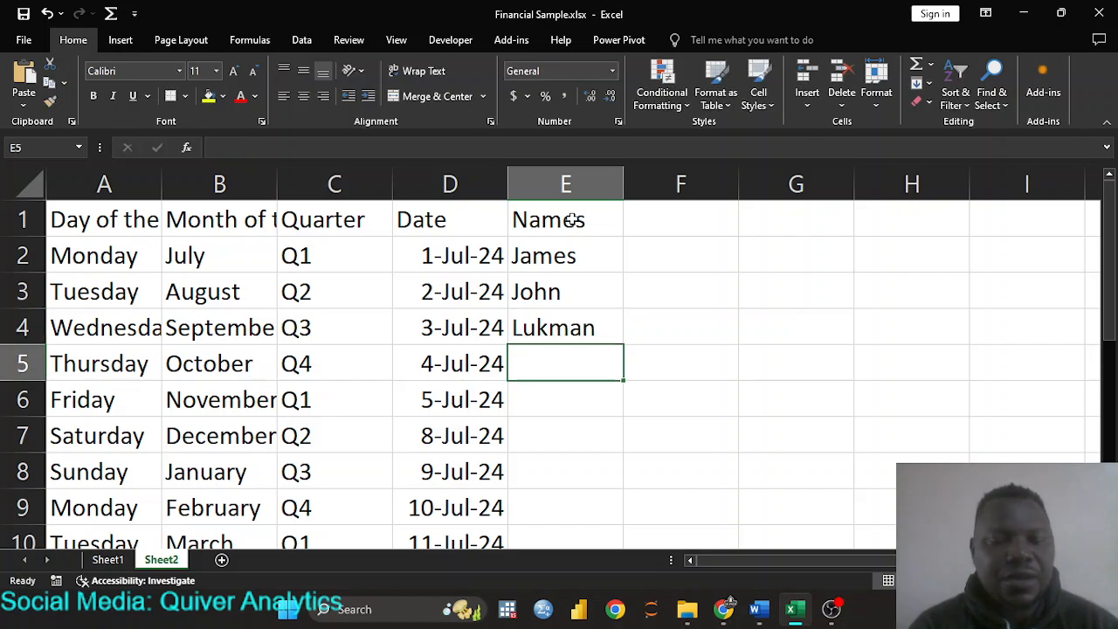
{"action": "type", "text": "David"}
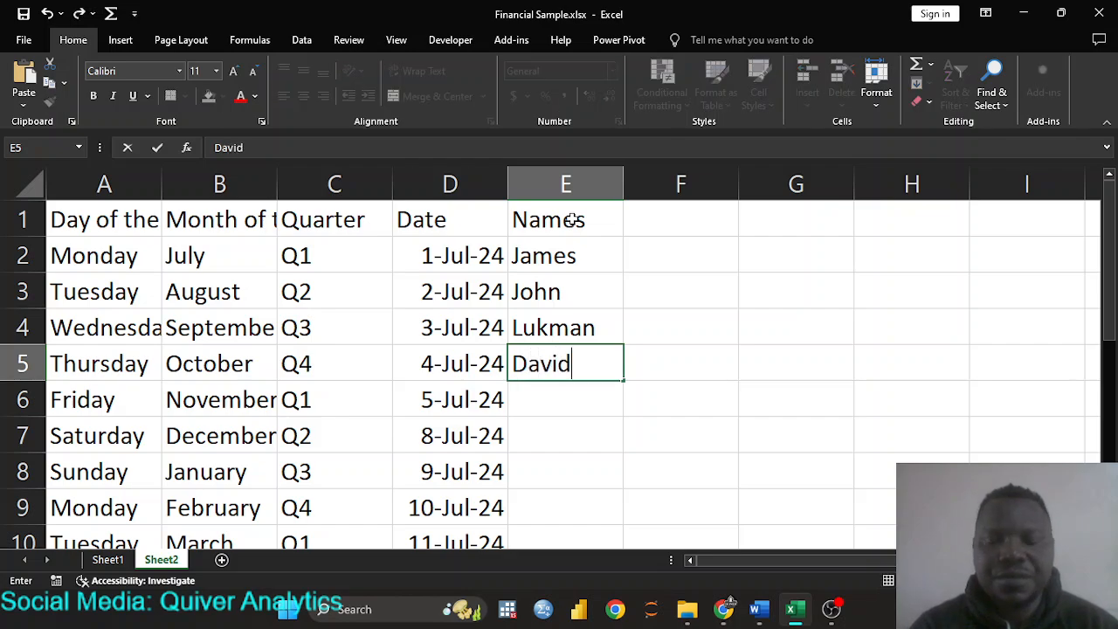
{"action": "key", "text": "Return"}
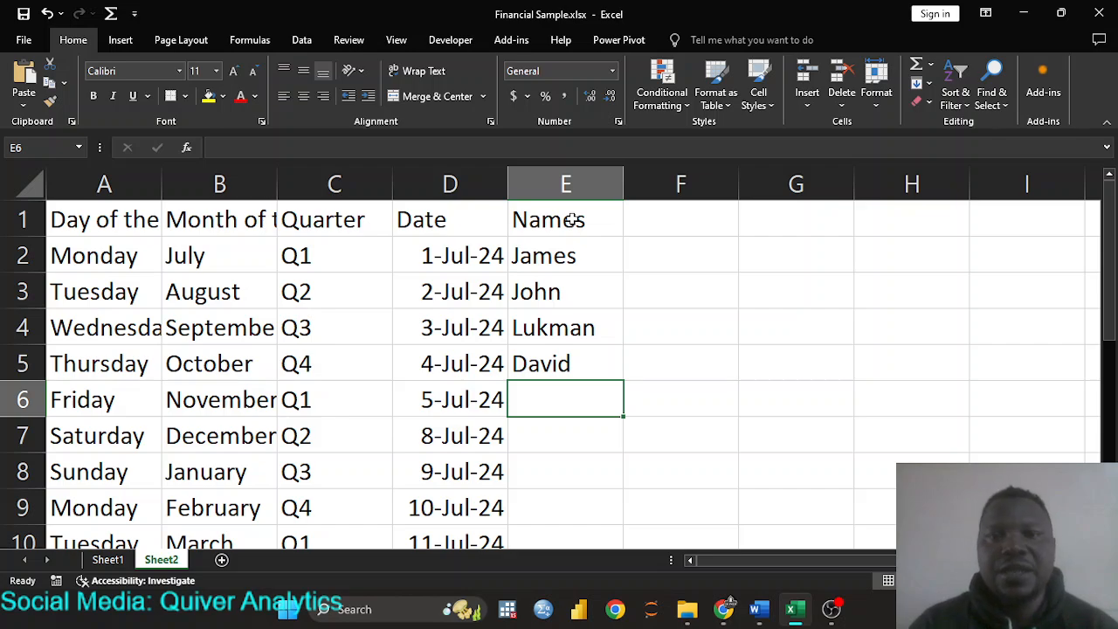
- Enter a fifth person's full name in E6
{"action": "left_click", "coordinate": [589, 256]}
{"action": "left_click", "coordinate": [566, 348]}
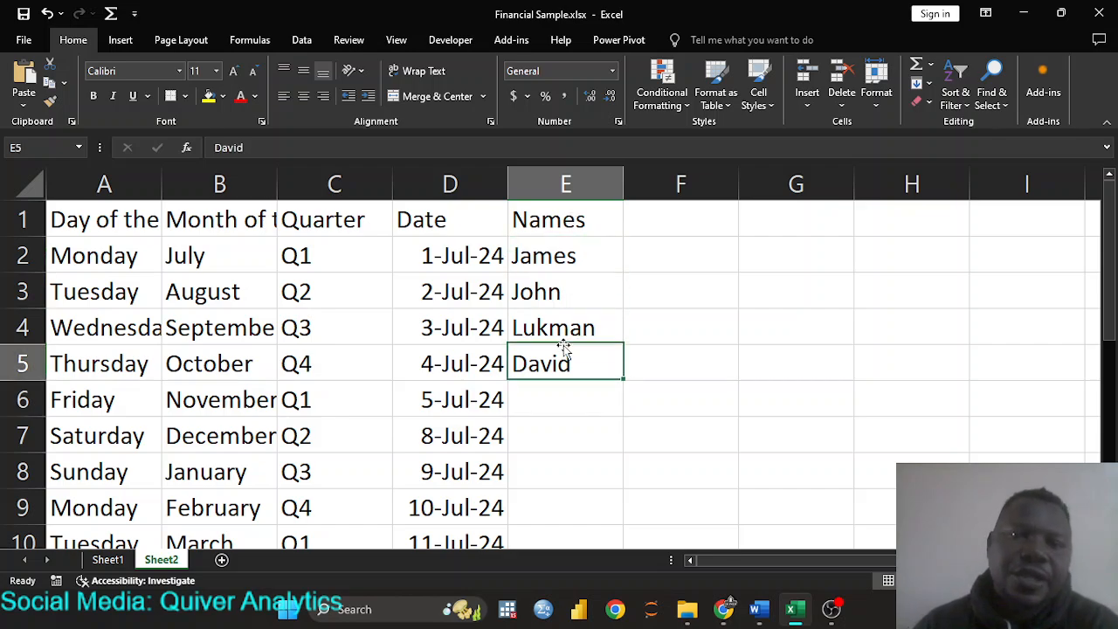
{"action": "left_click", "coordinate": [558, 402]}
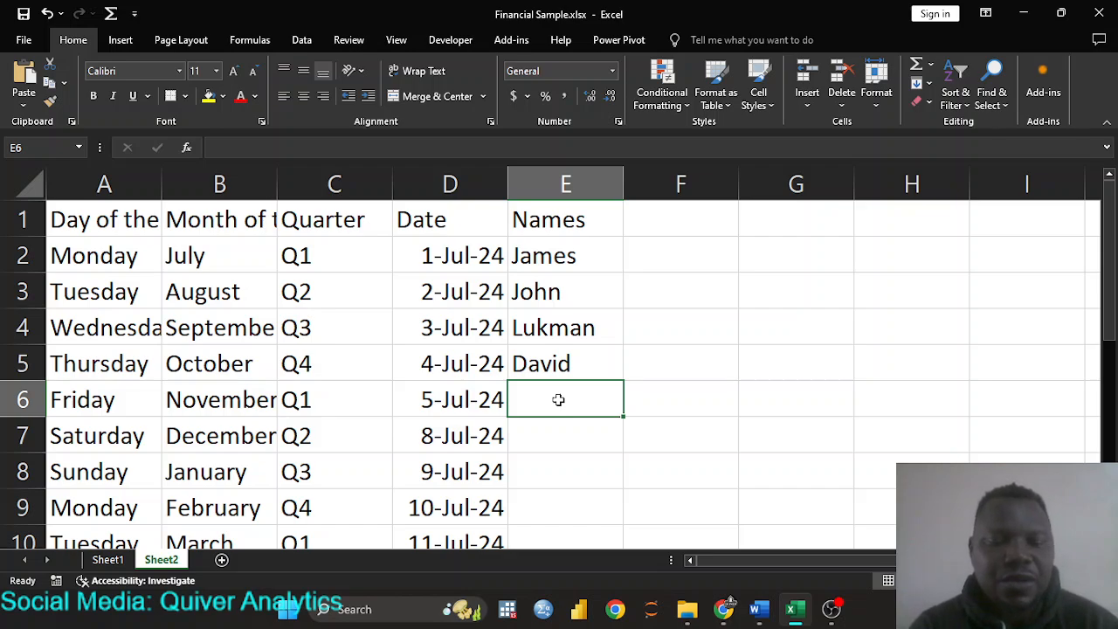
{"action": "type", "text": "Vi"}
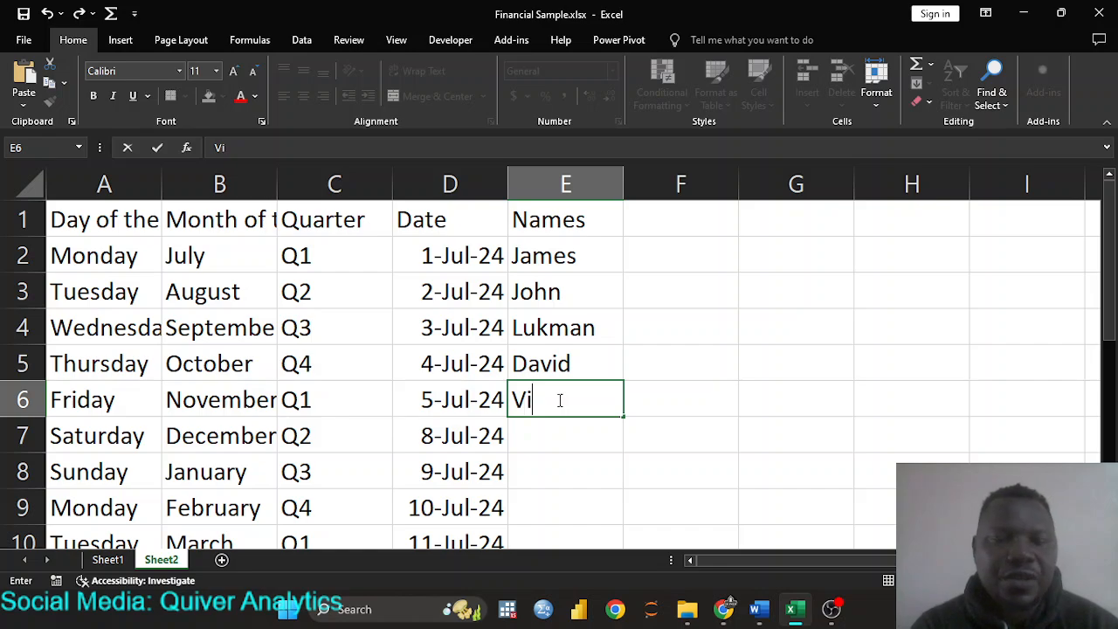
{"action": "type", "text": "ctoria"}
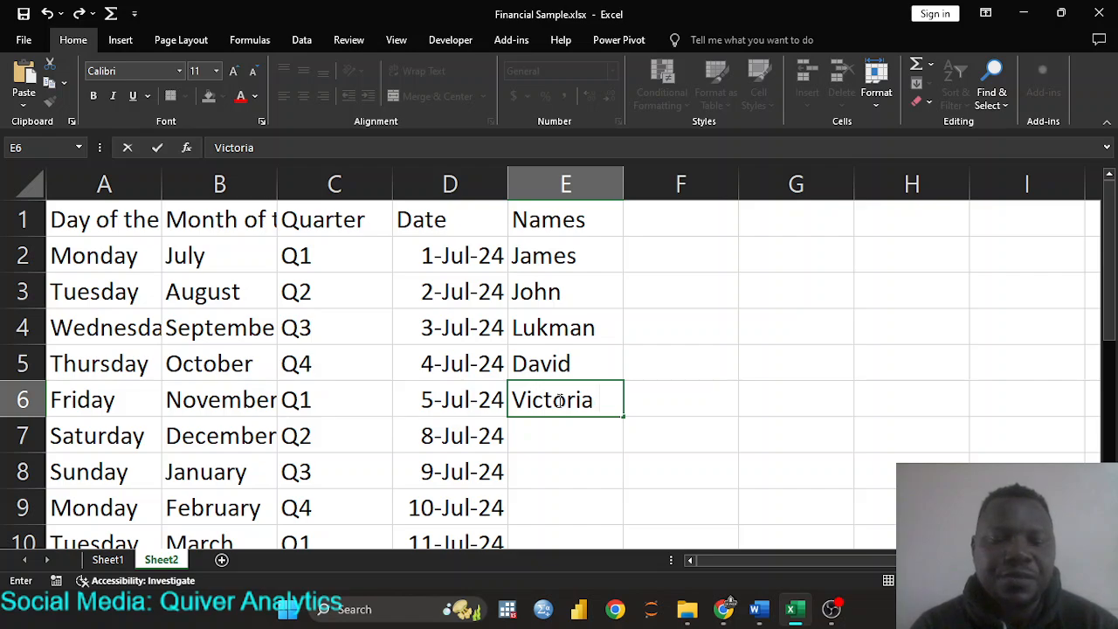
{"action": "type", "text": " Gold"}
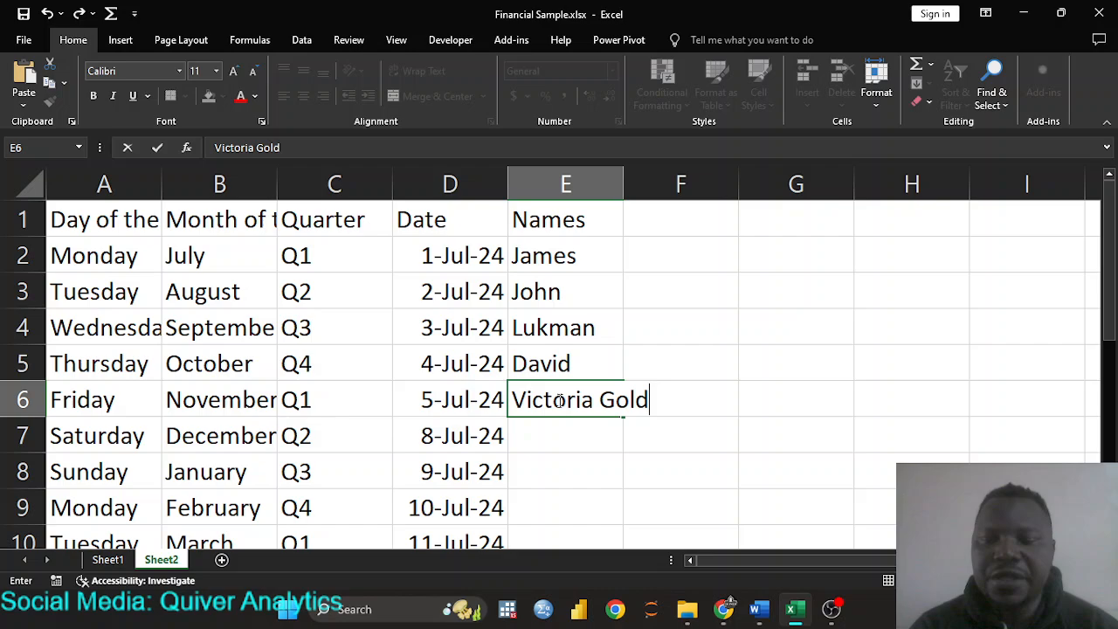
{"action": "key", "text": "Return"}
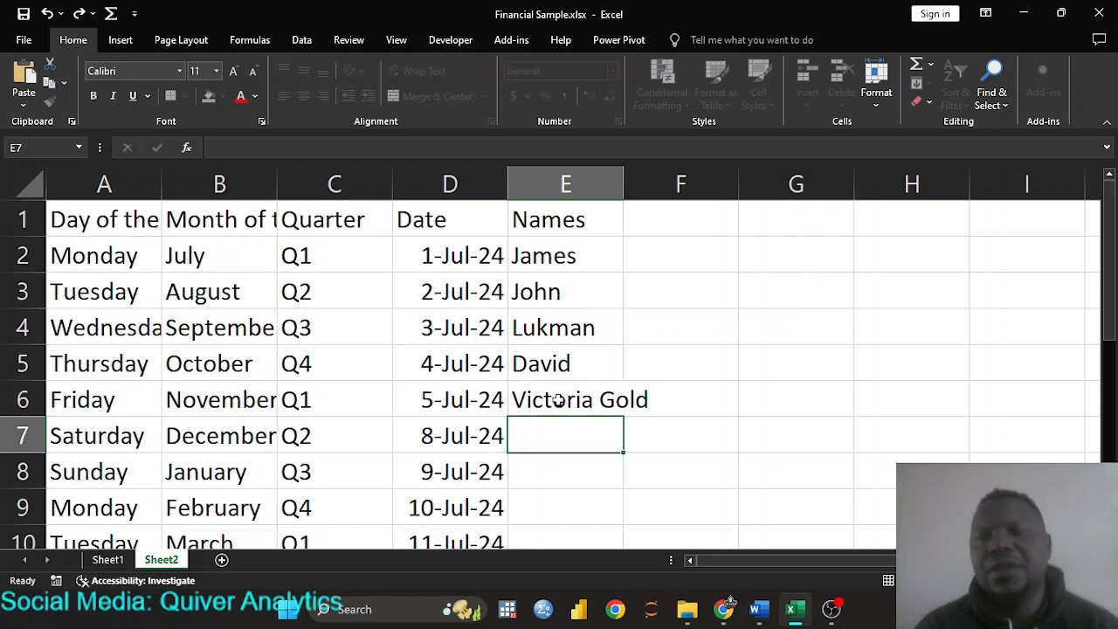
{"action": "left_click", "coordinate": [672, 219]}
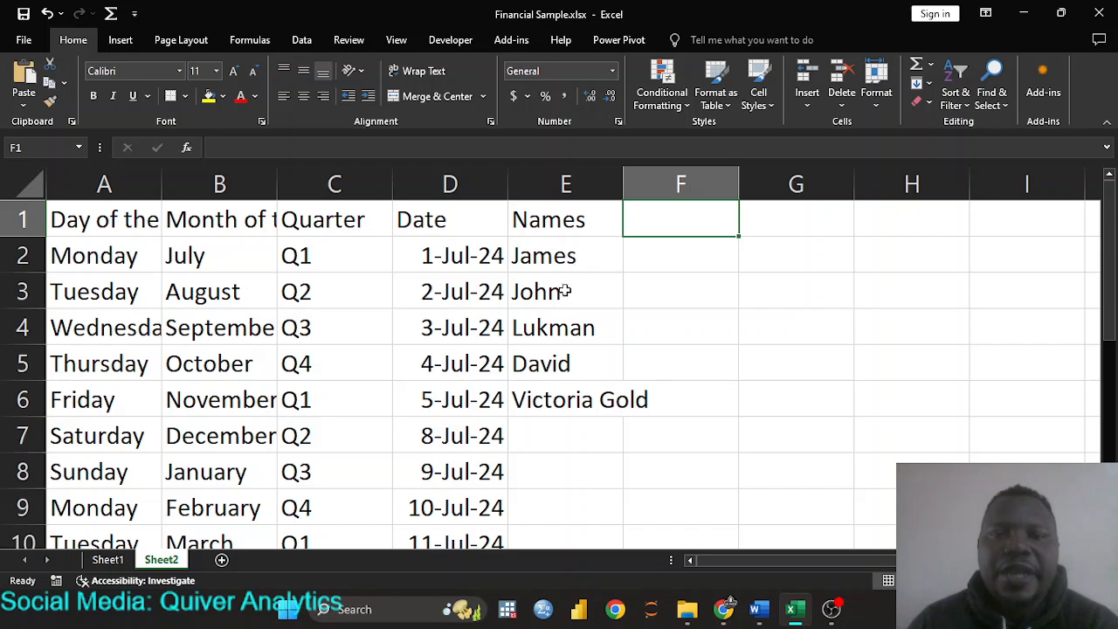
- Copy the five names in E2:E6 and paste them into E7:E11
{"action": "left_click", "coordinate": [581, 258]}
{"action": "left_click_drag", "start_coordinate": [577, 280], "coordinate": [566, 406]}
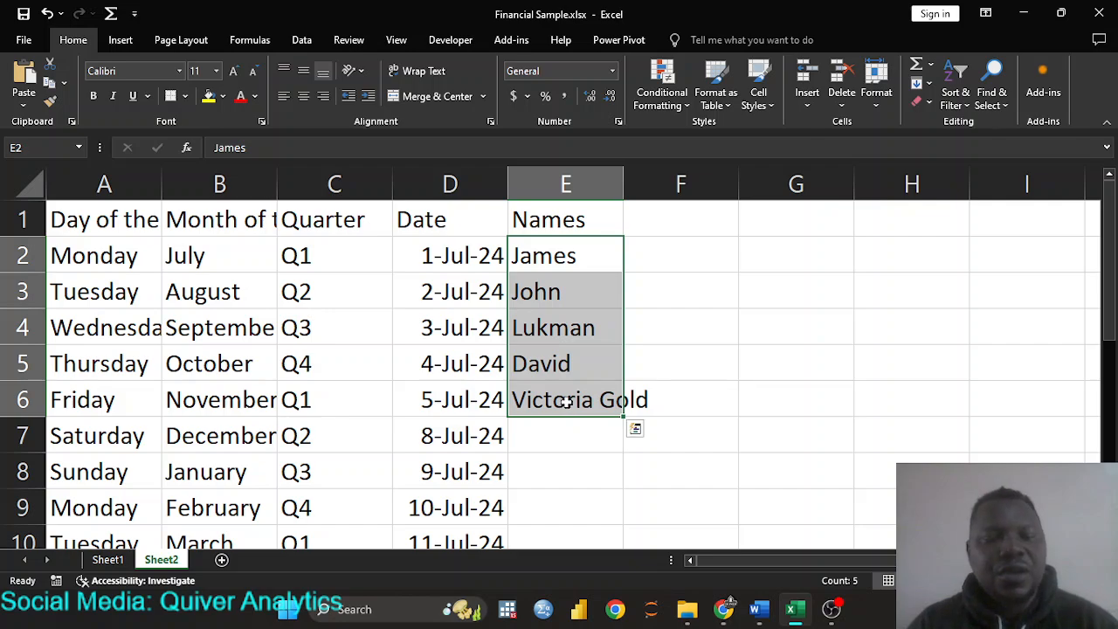
{"action": "key", "text": "ctrl+c"}
{"action": "left_click", "coordinate": [566, 434]}
{"action": "key", "text": "ctrl+v"}
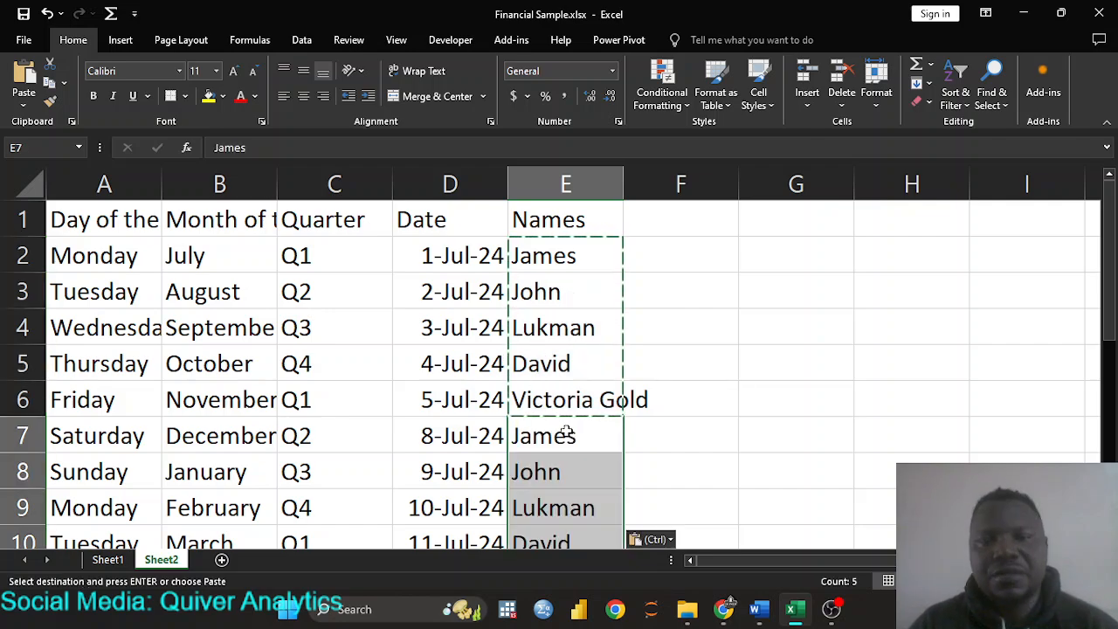
- Type one more name into each of E12 and E13
{"action": "scroll", "coordinate": [566, 419], "scroll_direction": "down", "scroll_amount": 3}
{"action": "left_click", "coordinate": [550, 303]}
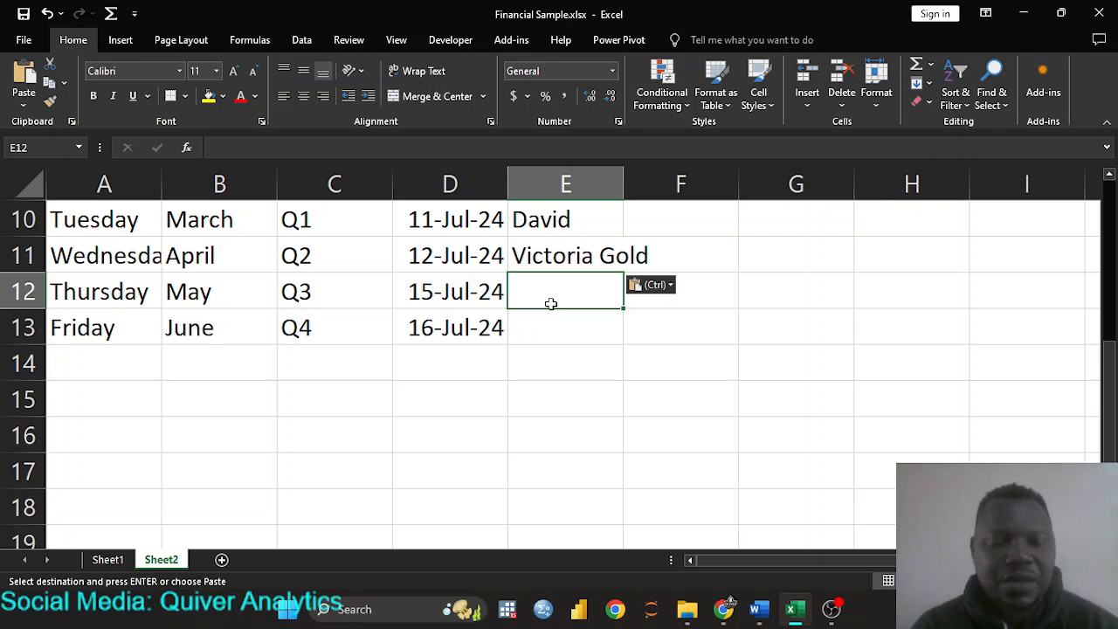
{"action": "type", "text": "Sarah"}
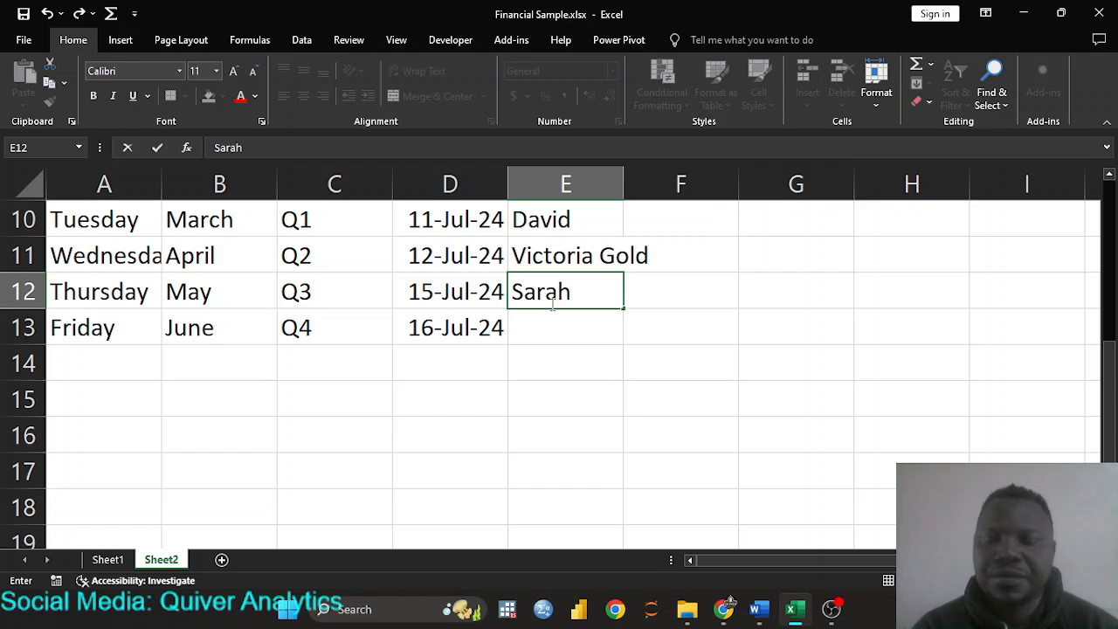
{"action": "key", "text": "Return"}
{"action": "type", "text": "R"}
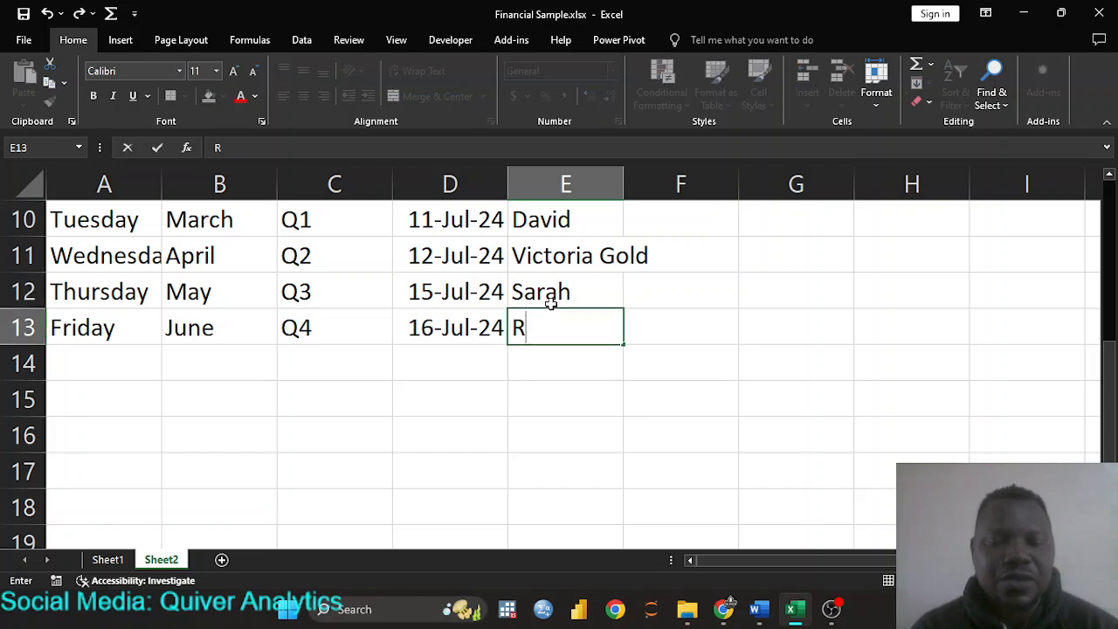
{"action": "type", "text": "uko"}
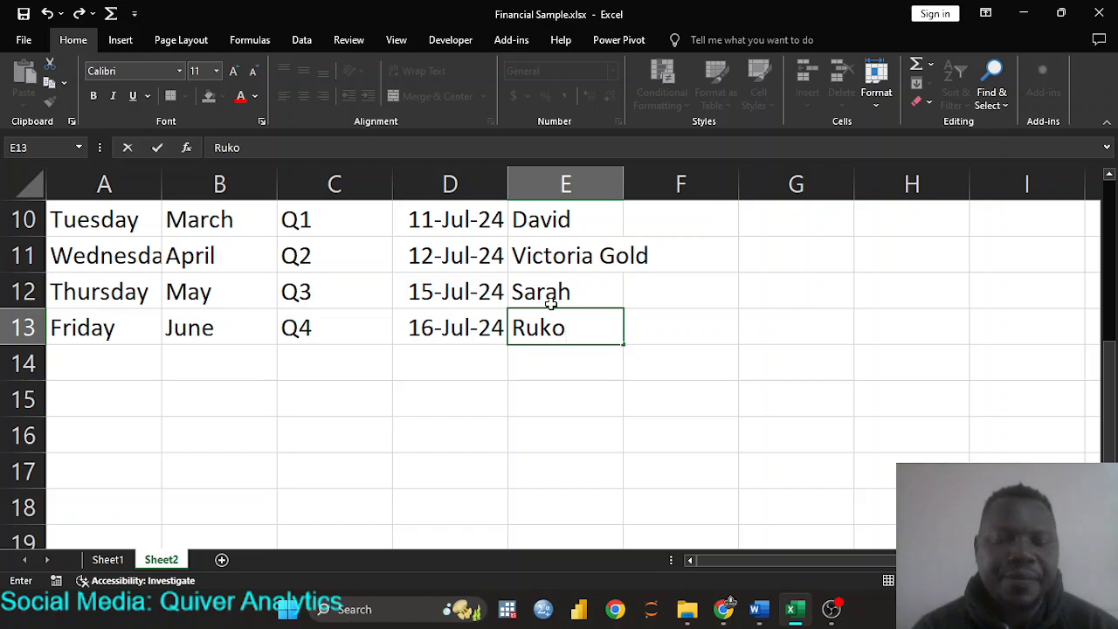
{"action": "type", "text": "yah"}
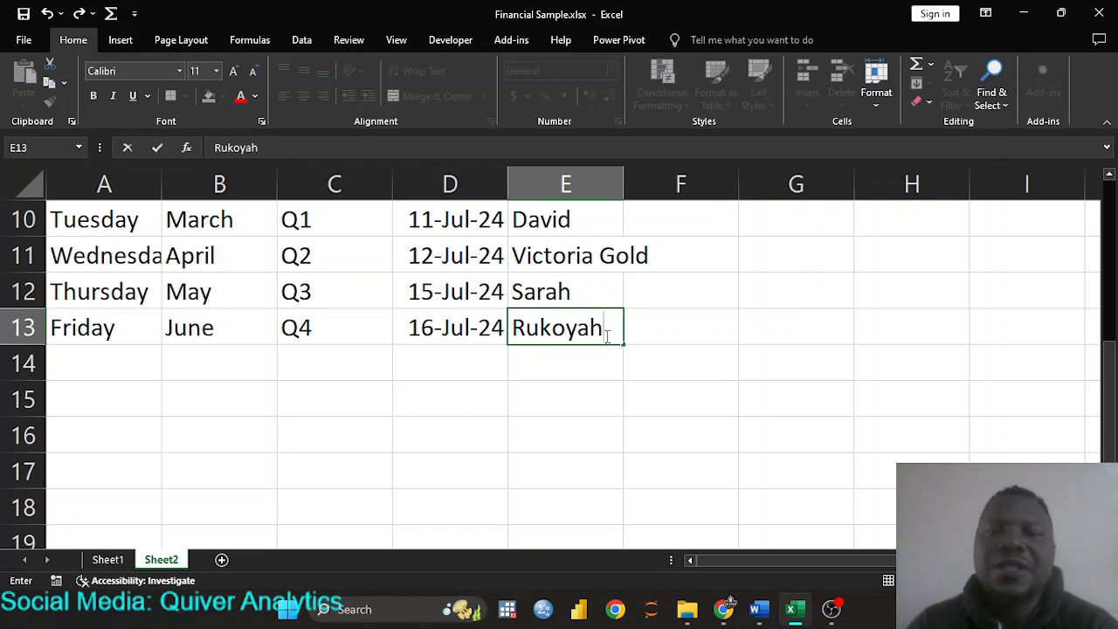
{"action": "scroll", "coordinate": [608, 337], "scroll_direction": "up", "scroll_amount": 3}
{"action": "left_click", "coordinate": [662, 224]}
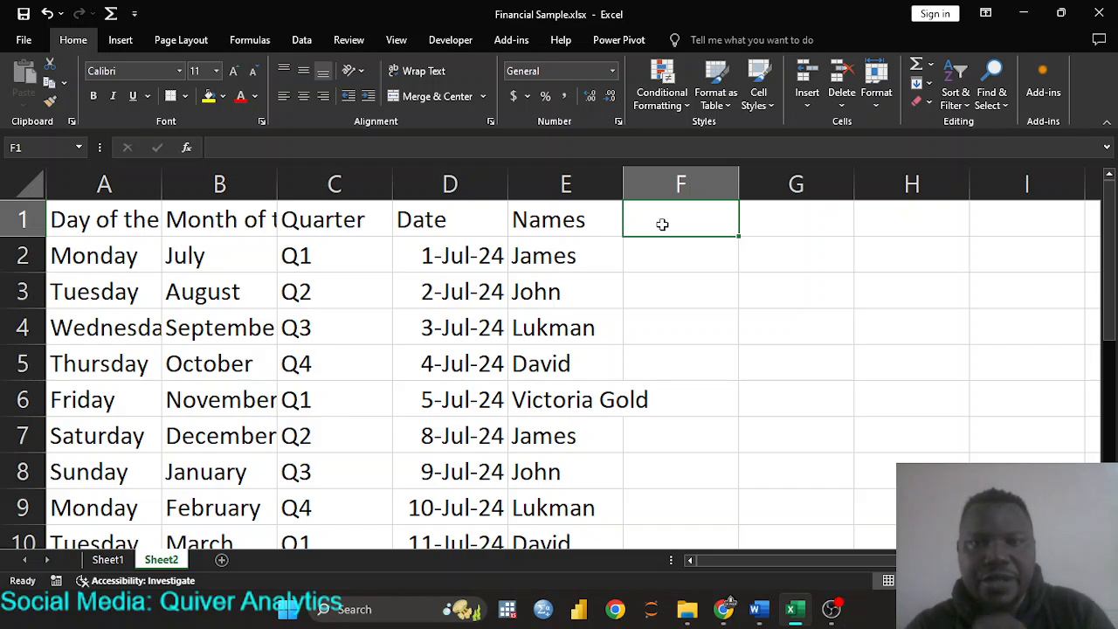
- Add the Age header in F1 with ages 23, 35, 33 and 66 in F2:F5
{"action": "type", "text": "Age"}
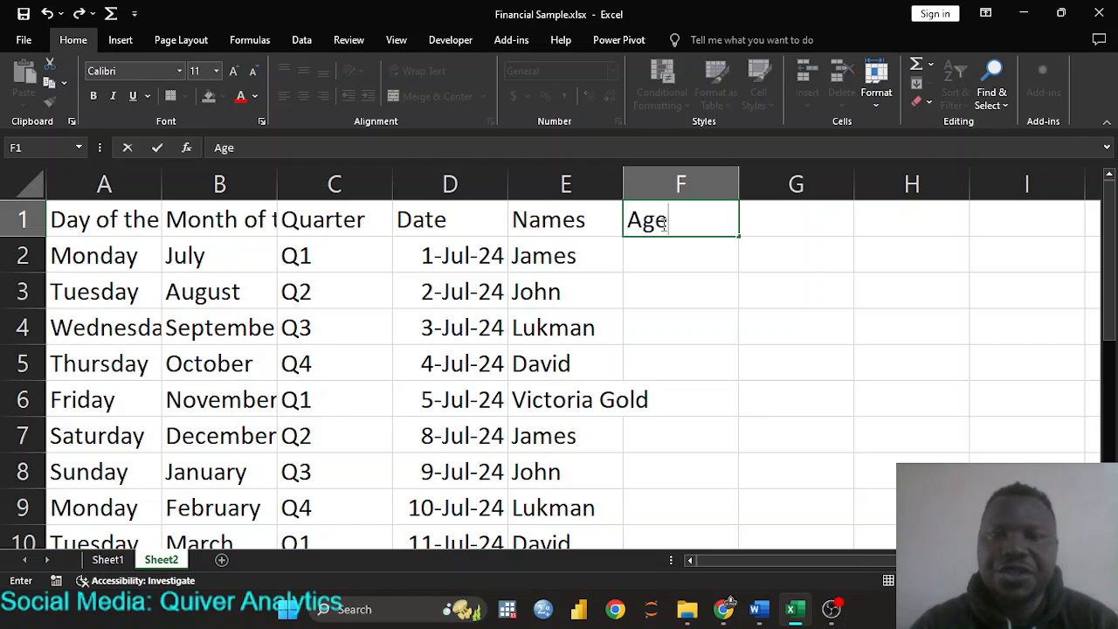
{"action": "key", "text": "Return"}
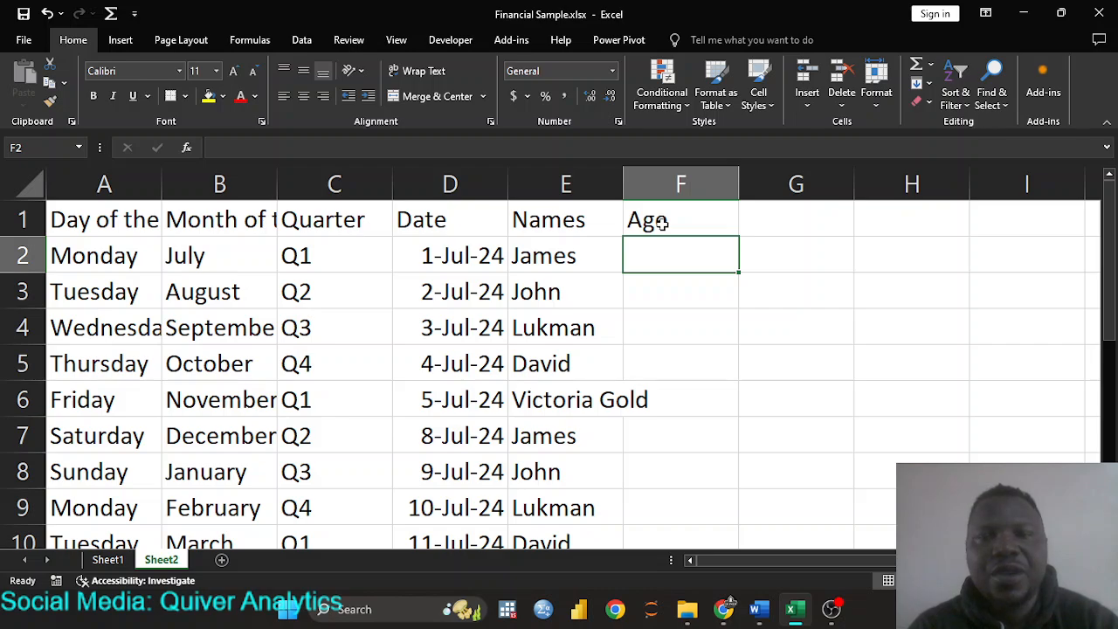
{"action": "type", "text": "23"}
{"action": "key", "text": "Return"}
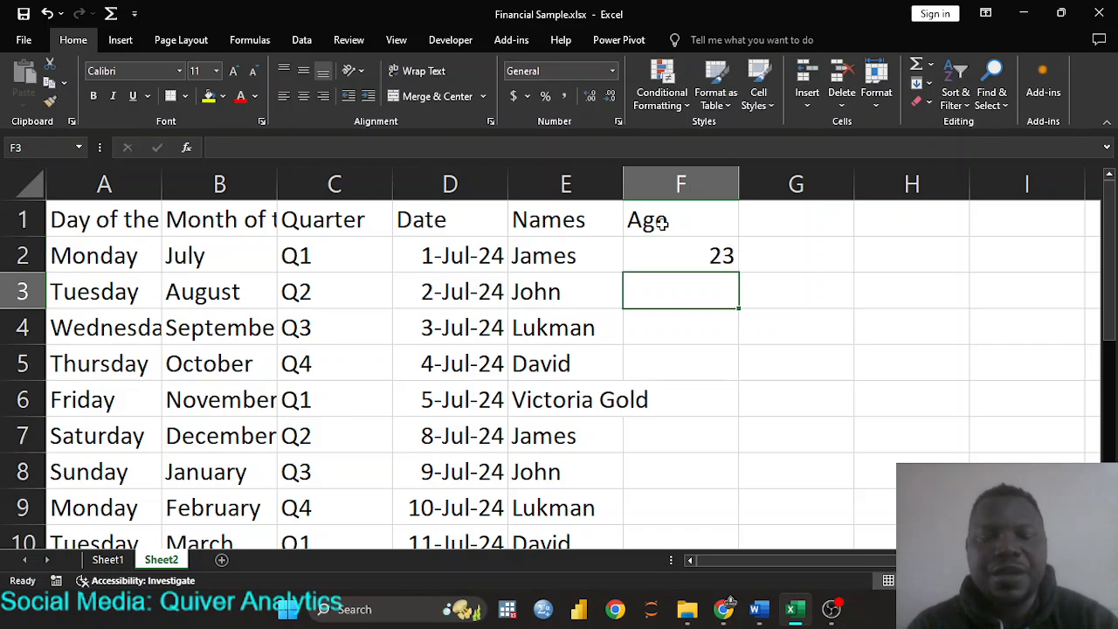
{"action": "type", "text": "35"}
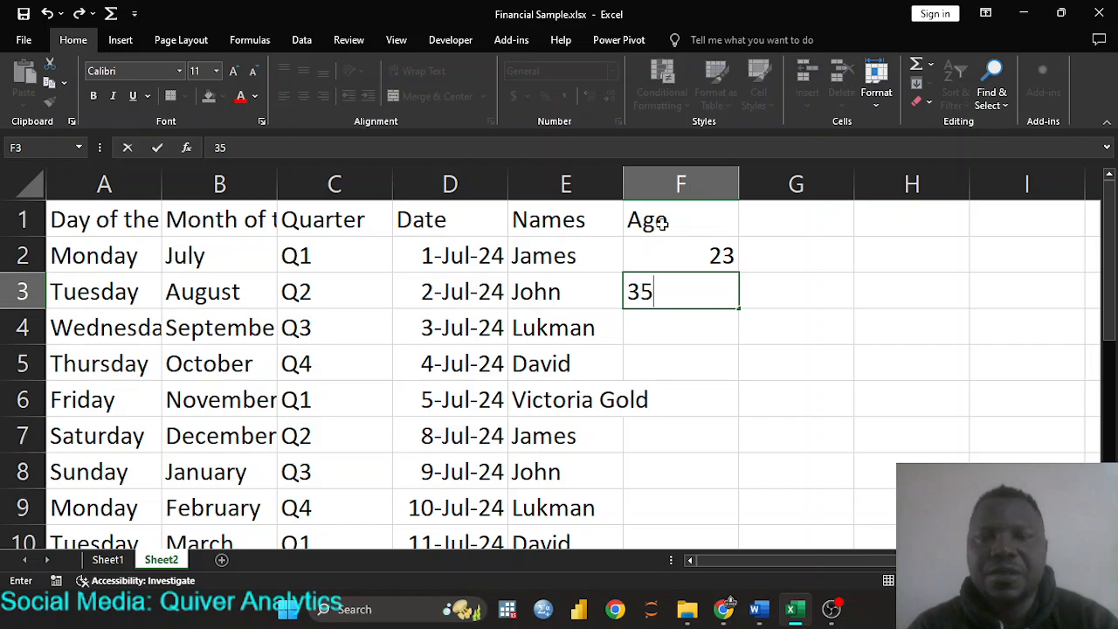
{"action": "key", "text": "Return"}
{"action": "type", "text": "33"}
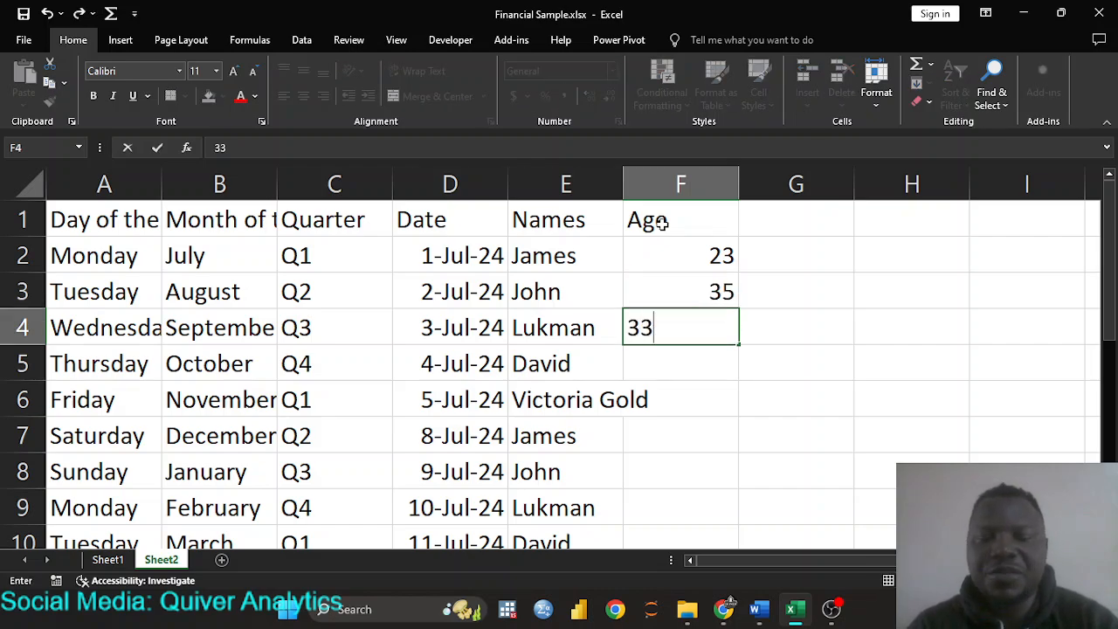
{"action": "key", "text": "Return"}
{"action": "type", "text": "665"}
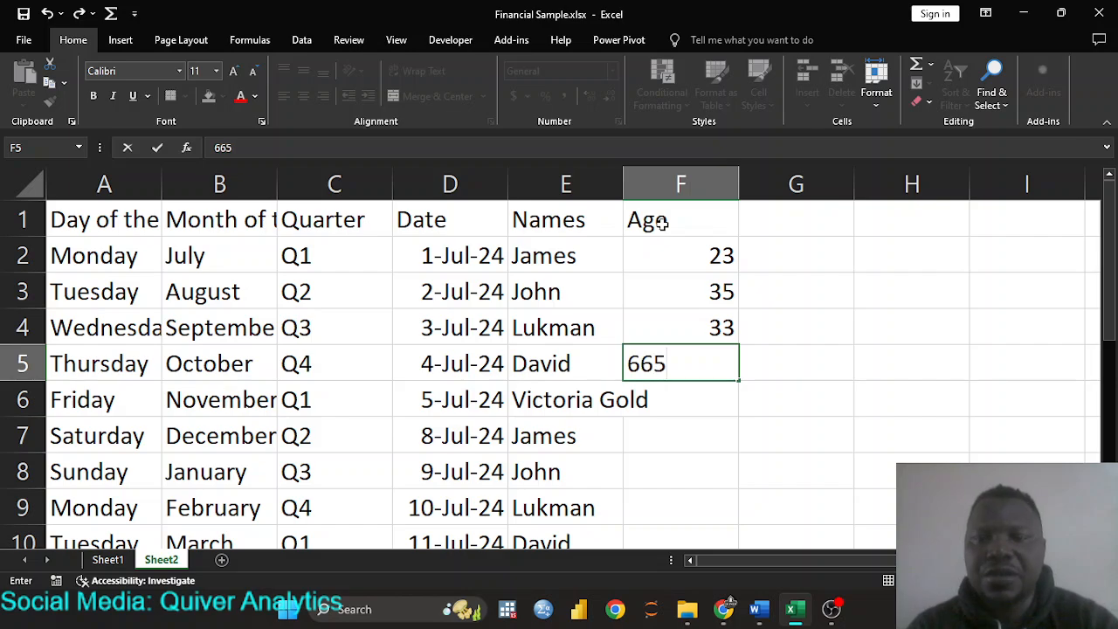
{"action": "key", "text": "BackSpace"}
{"action": "key", "text": "Return"}
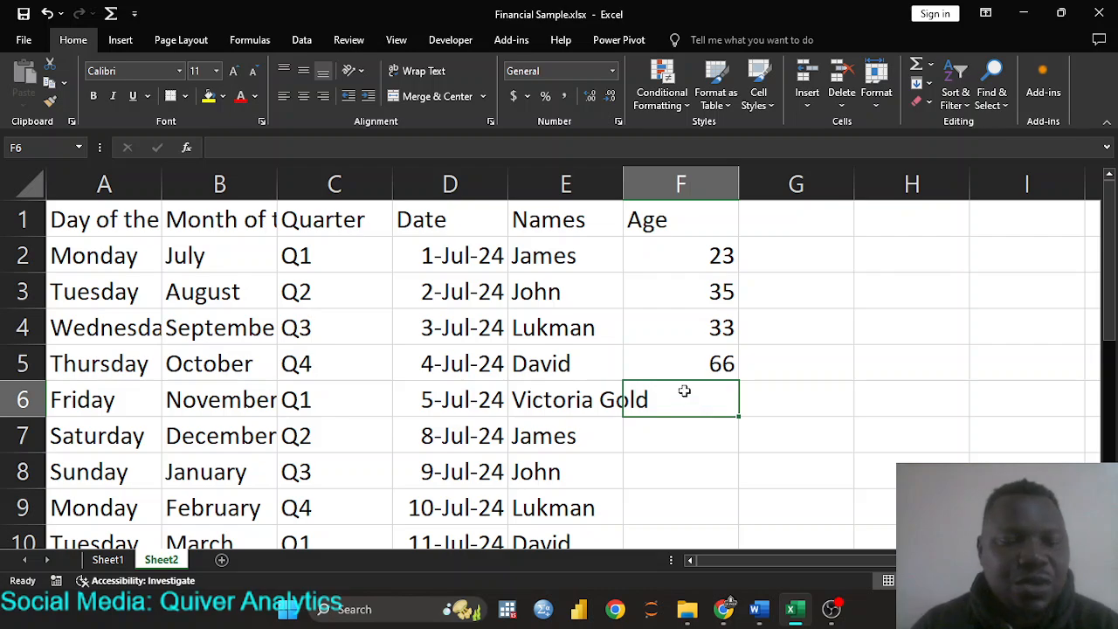
- Enter ages 22, 25, 31, 30, 18, 21, 26 and 28 down F6:F13
{"action": "type", "text": "22"}
{"action": "key", "text": "Return"}
{"action": "type", "text": "25"}
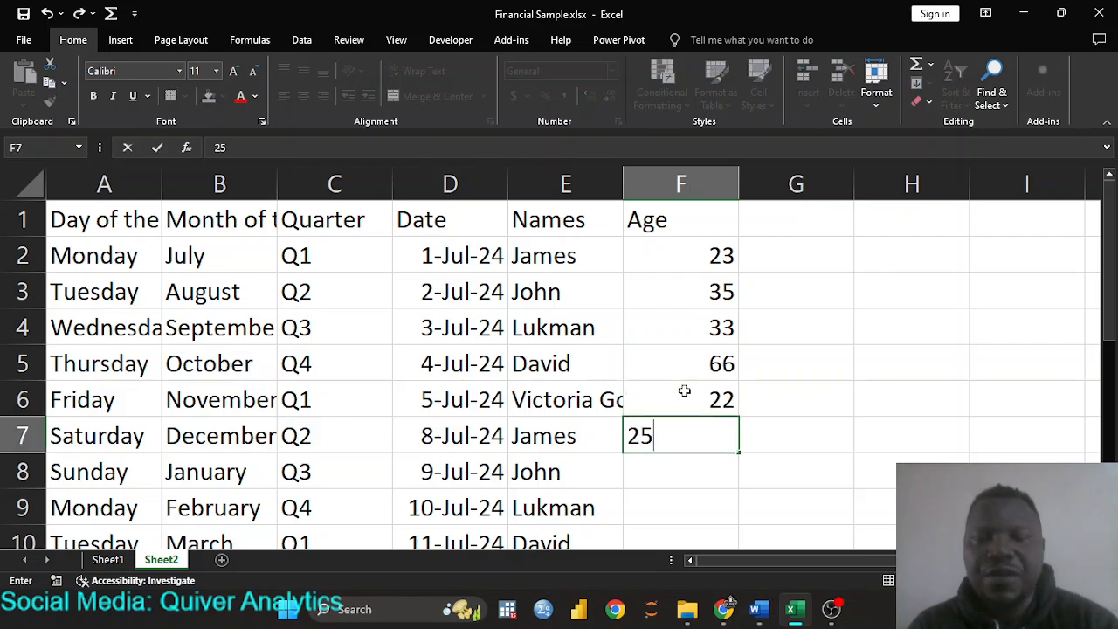
{"action": "key", "text": "Return"}
{"action": "type", "text": "31"}
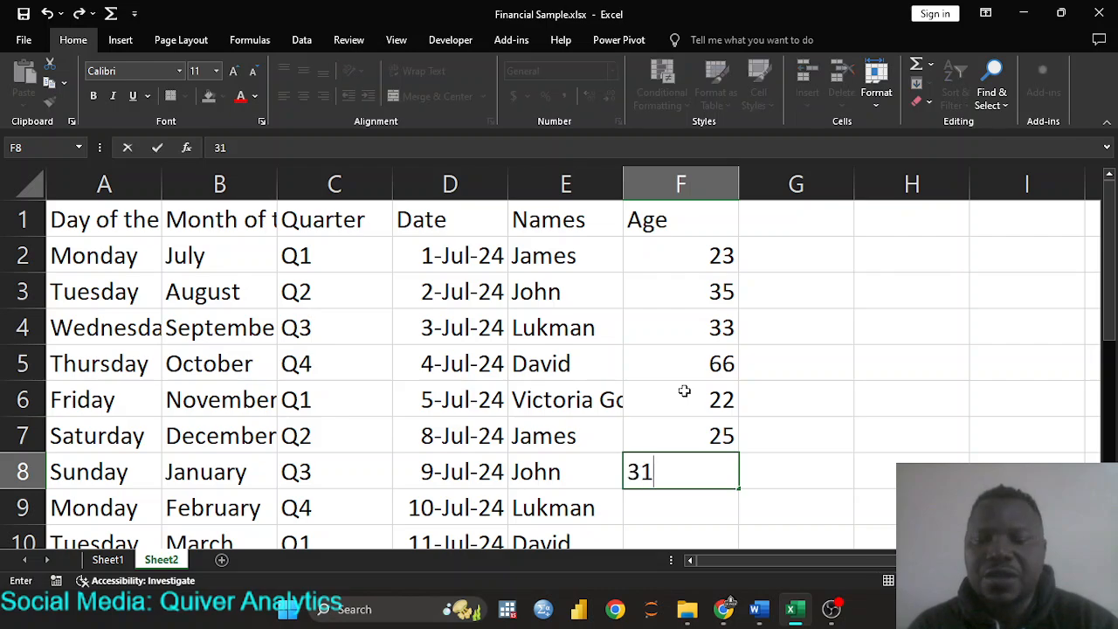
{"action": "key", "text": "Return"}
{"action": "type", "text": "30"}
{"action": "key", "text": "Return"}
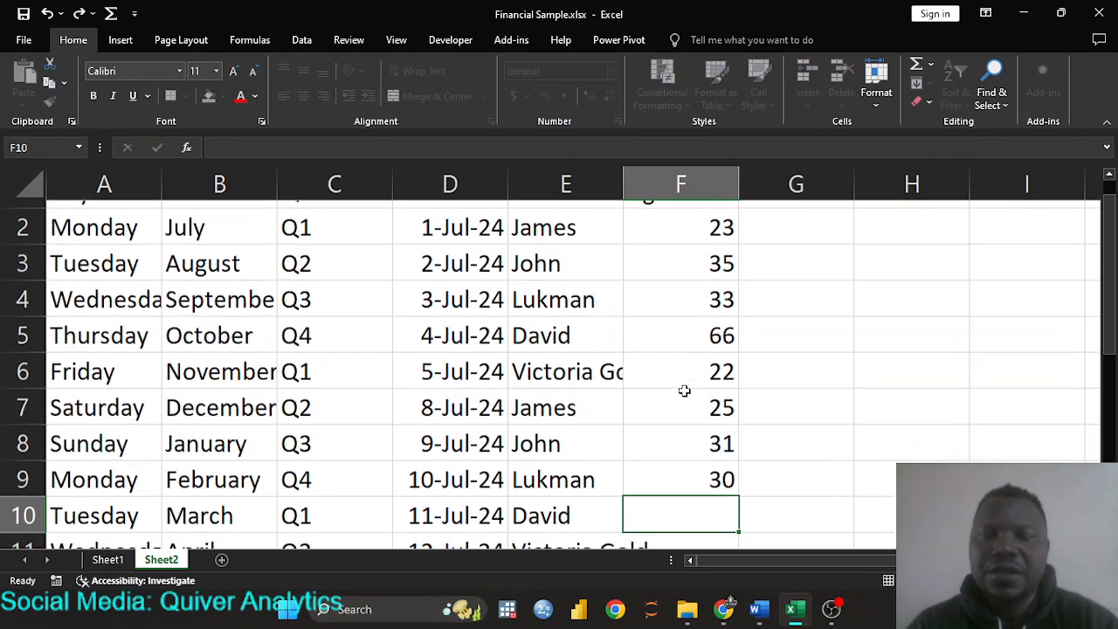
{"action": "type", "text": "18"}
{"action": "key", "text": "Return"}
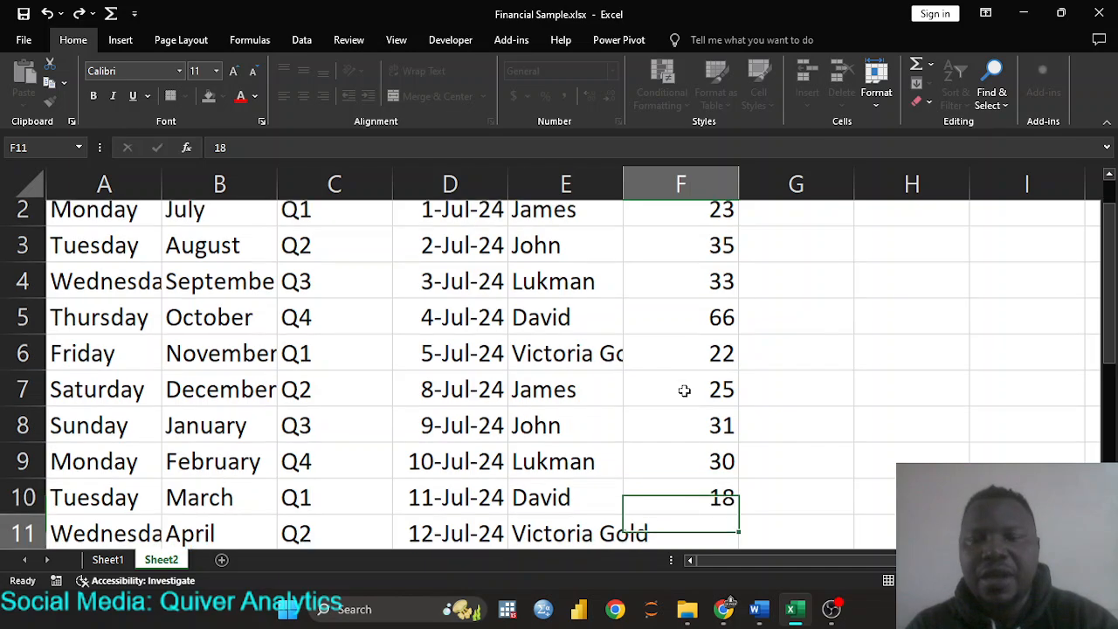
{"action": "type", "text": "21"}
{"action": "key", "text": "Return"}
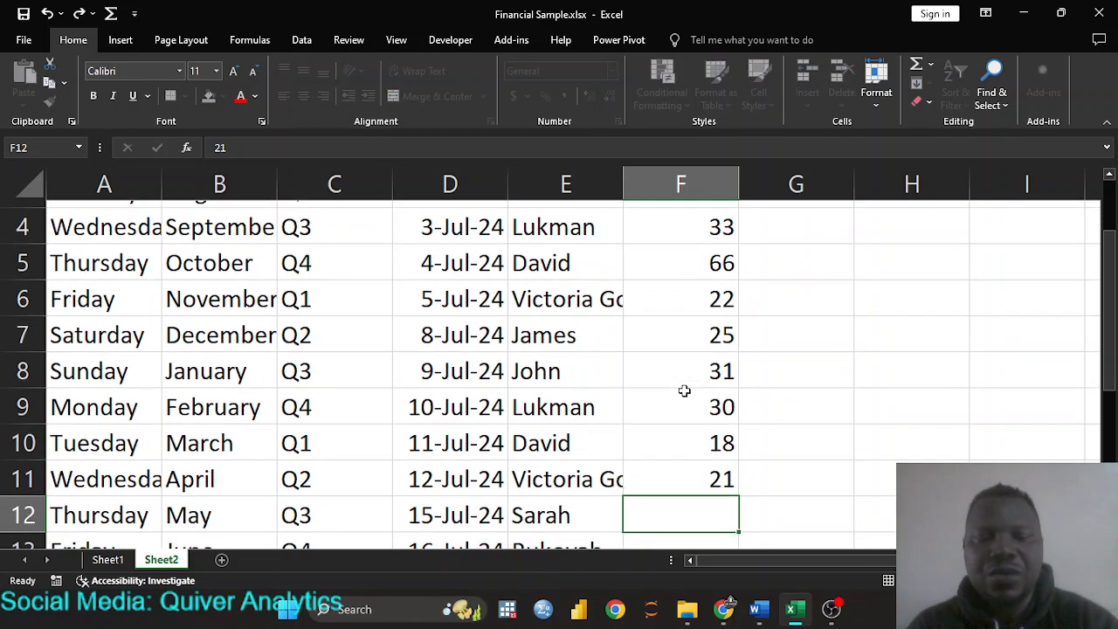
{"action": "type", "text": "26"}
{"action": "key", "text": "Return"}
{"action": "type", "text": "28"}
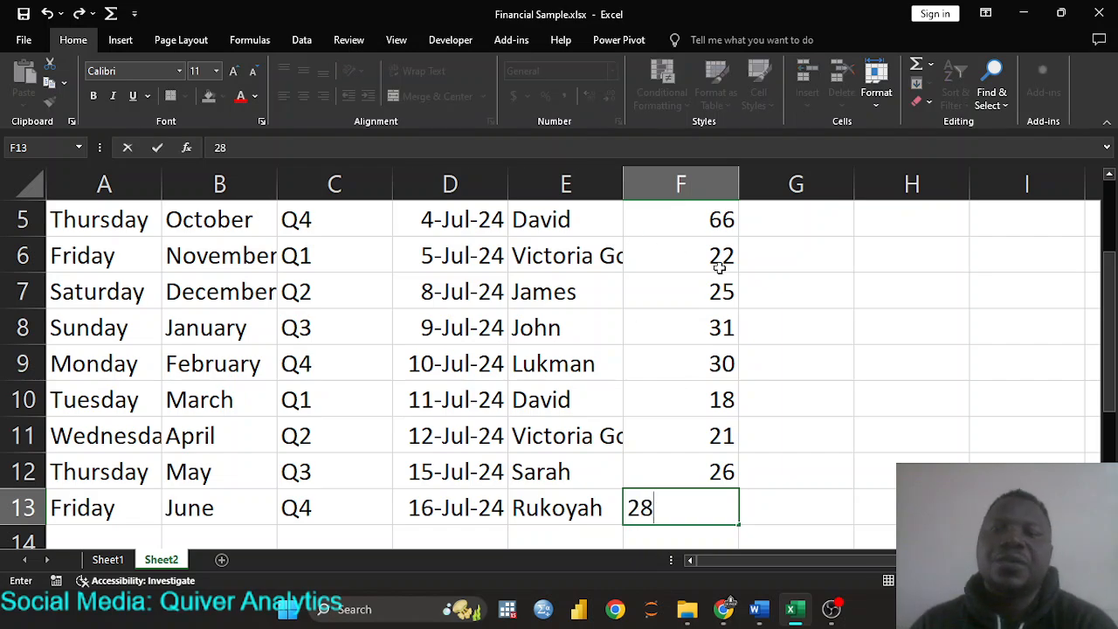
{"action": "scroll", "coordinate": [694, 325], "scroll_direction": "up", "scroll_amount": 2}
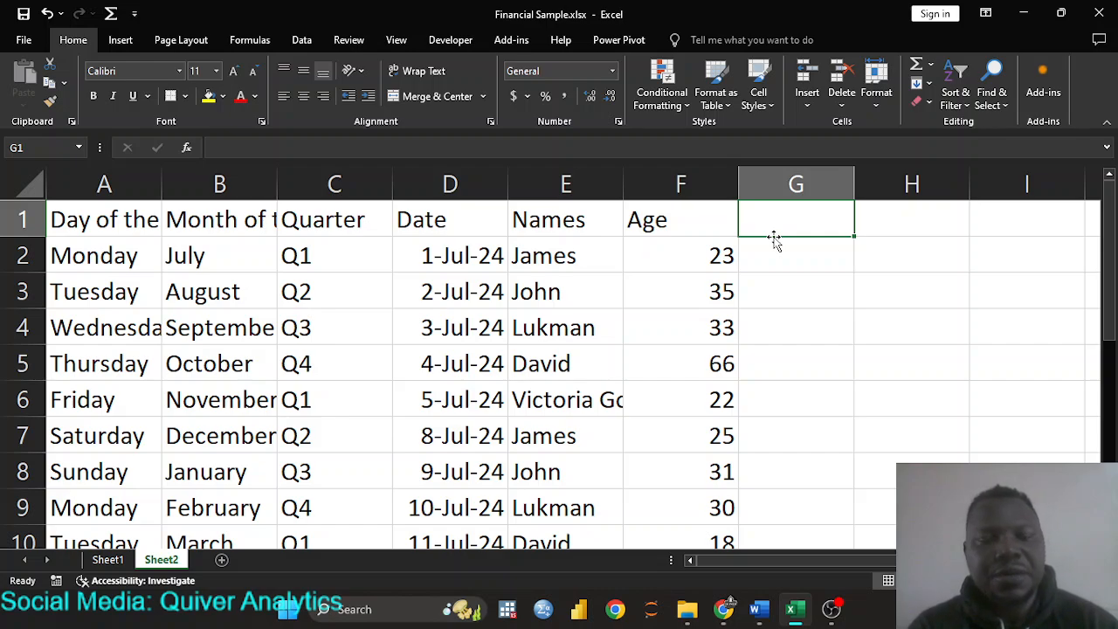
- Add the ID header in G1 and 1 in G2, undoing an accidental fill of repeated 1s
{"action": "type", "text": "ID"}
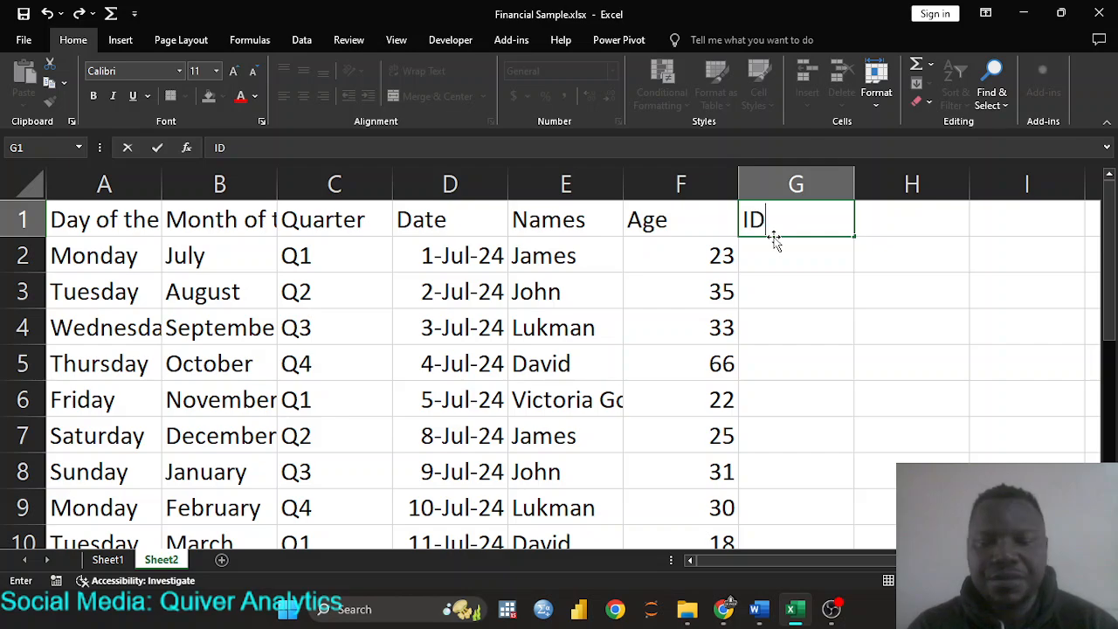
{"action": "key", "text": "Return"}
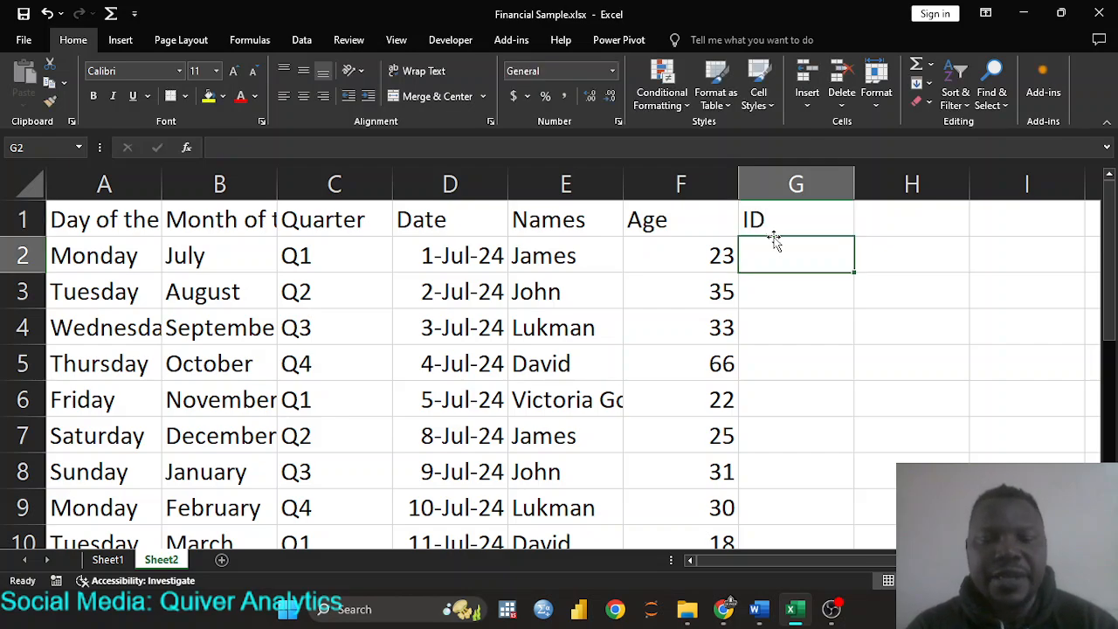
{"action": "type", "text": "1"}
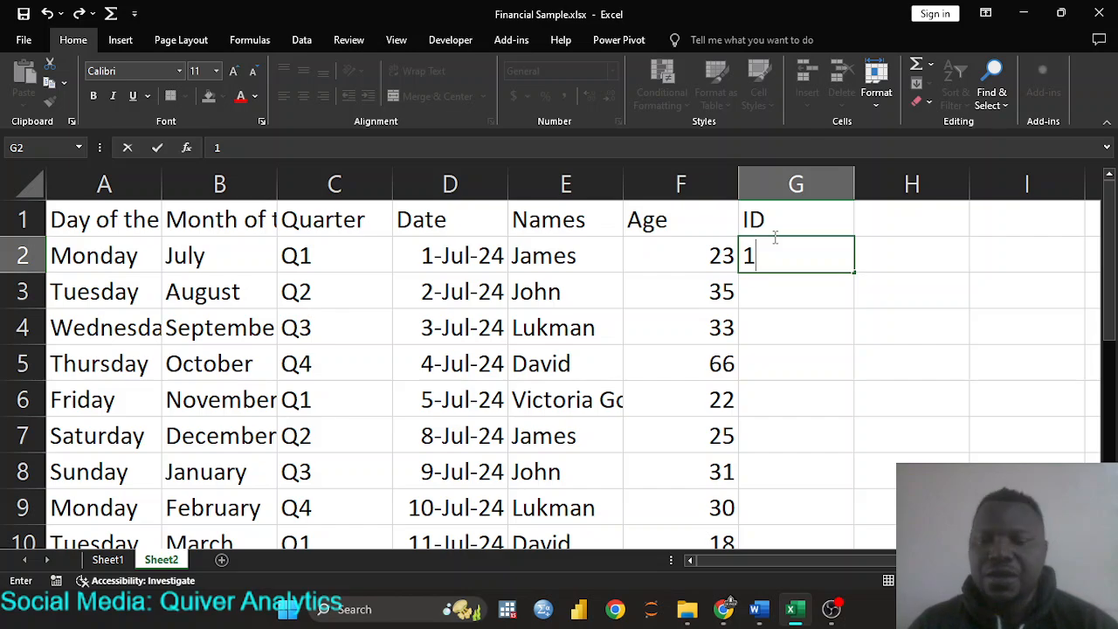
{"action": "double_click", "coordinate": [856, 274]}
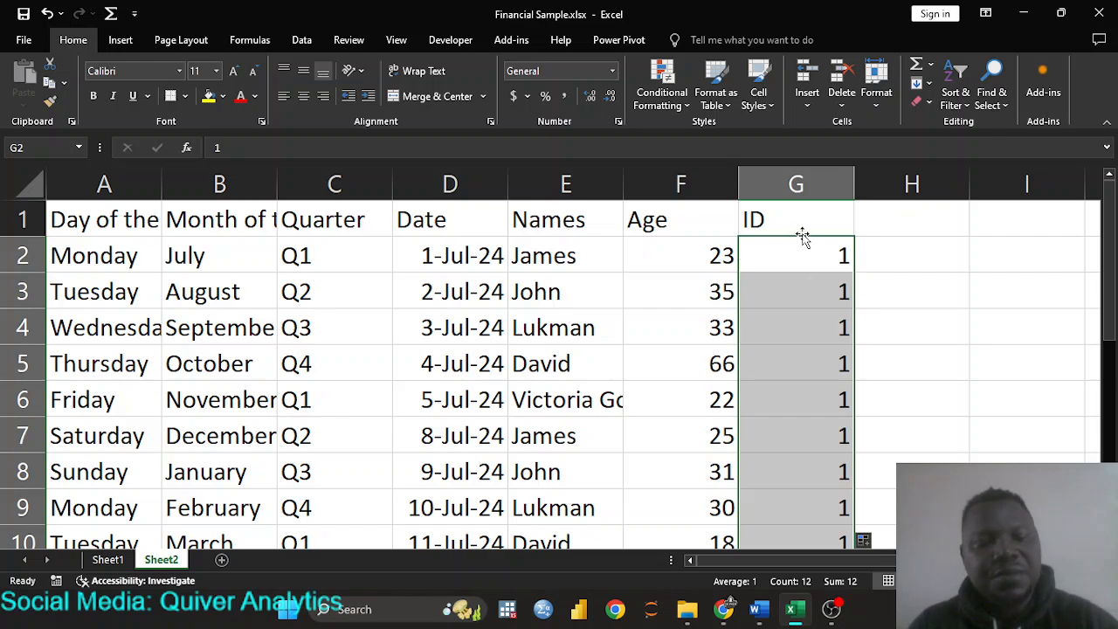
{"action": "key", "text": "ctrl+z"}
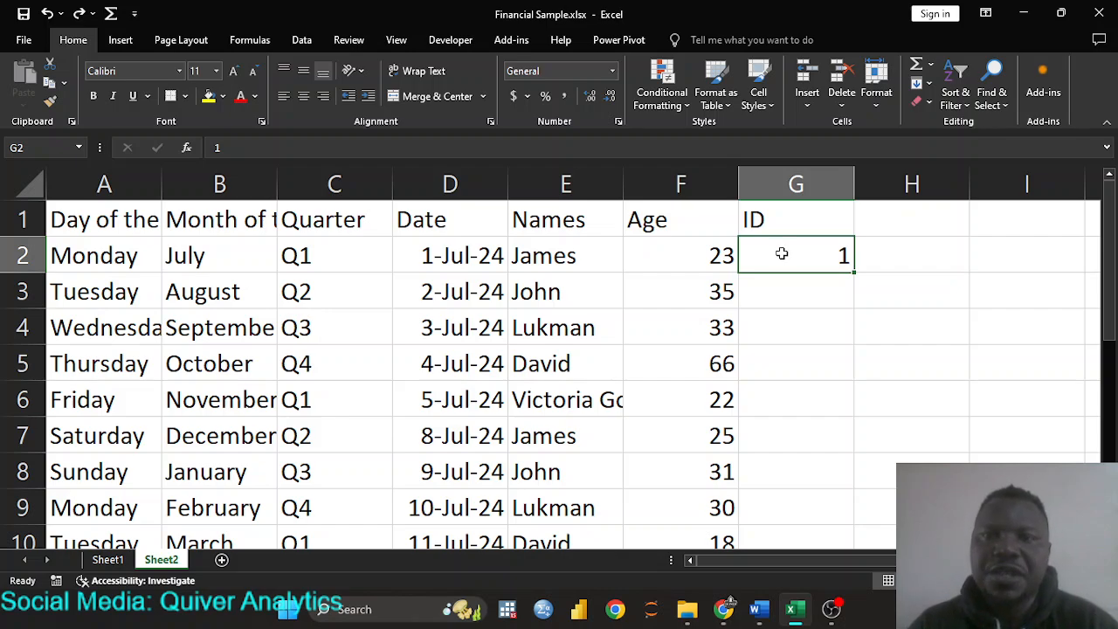
- Enter 2 in G3 and extend the 1, 2 series down to G13
{"action": "key", "text": "Return"}
{"action": "type", "text": "2"}
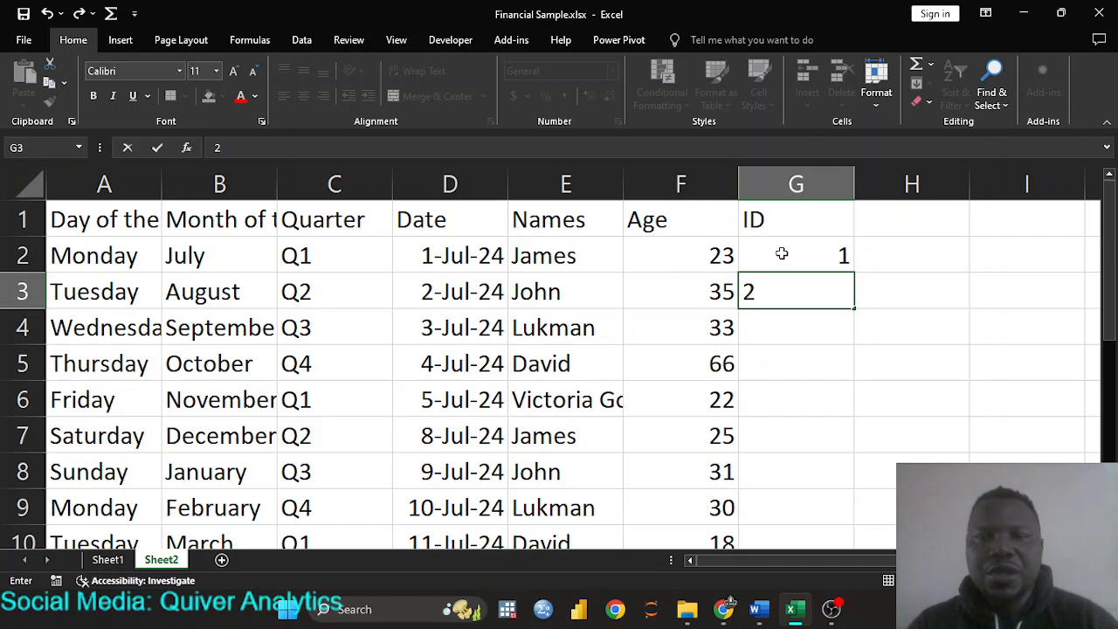
{"action": "left_click", "coordinate": [782, 253]}
{"action": "key", "text": "shift+Down"}
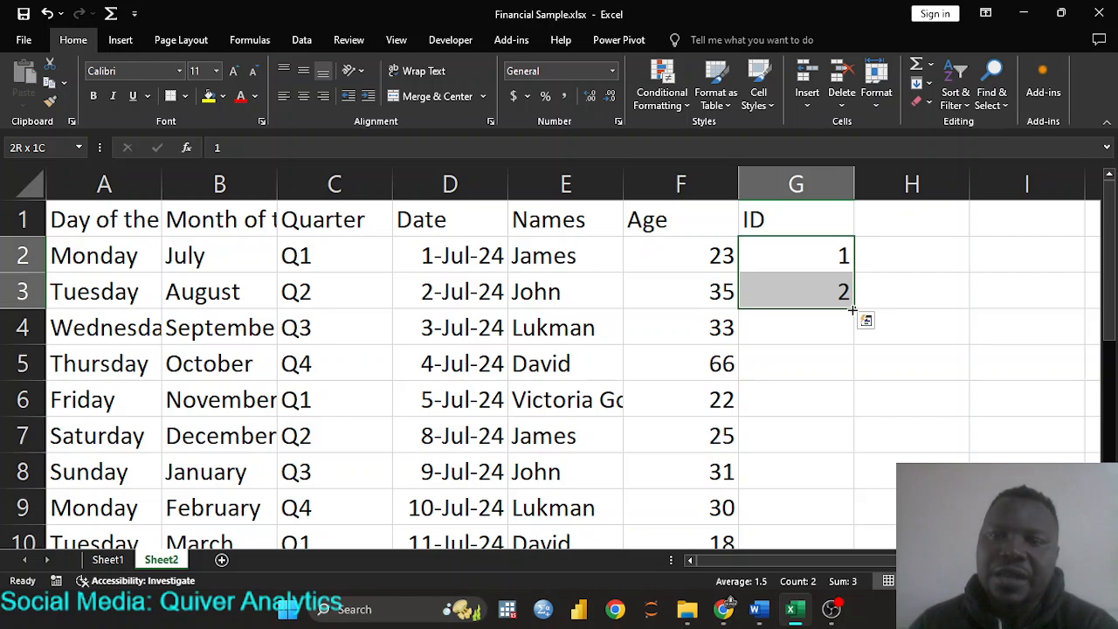
{"action": "left_click_drag", "start_coordinate": [852, 309], "coordinate": [859, 536]}
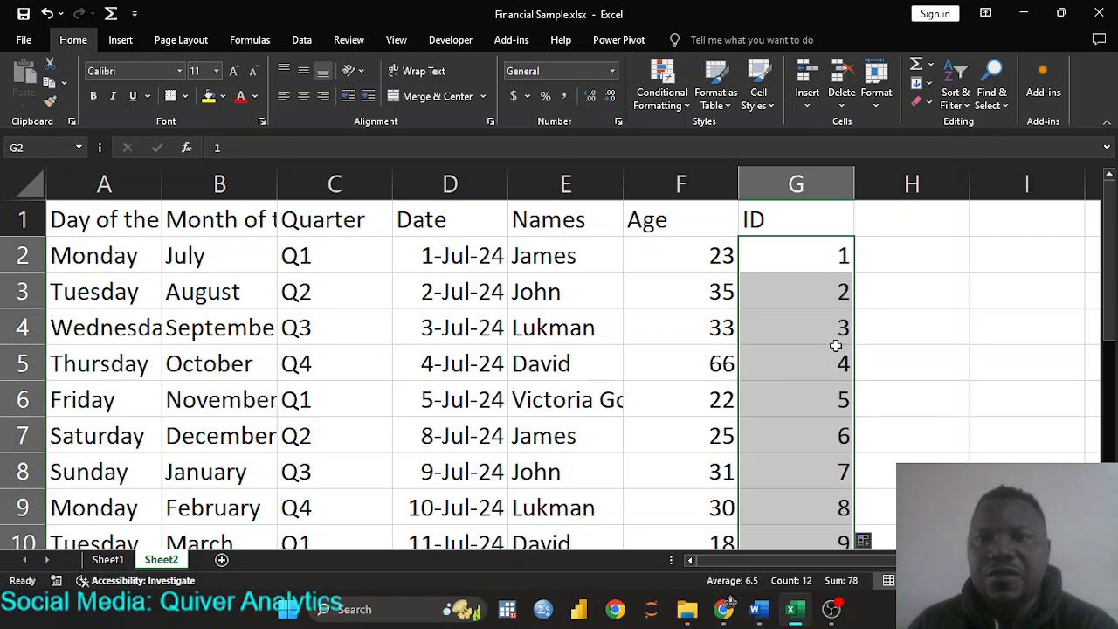
- Check the Auto Fill Options for the new series, leaving them unchanged
{"action": "scroll", "coordinate": [836, 349], "scroll_direction": "down", "scroll_amount": 3}
{"action": "scroll", "coordinate": [837, 354], "scroll_direction": "up", "scroll_amount": 1}
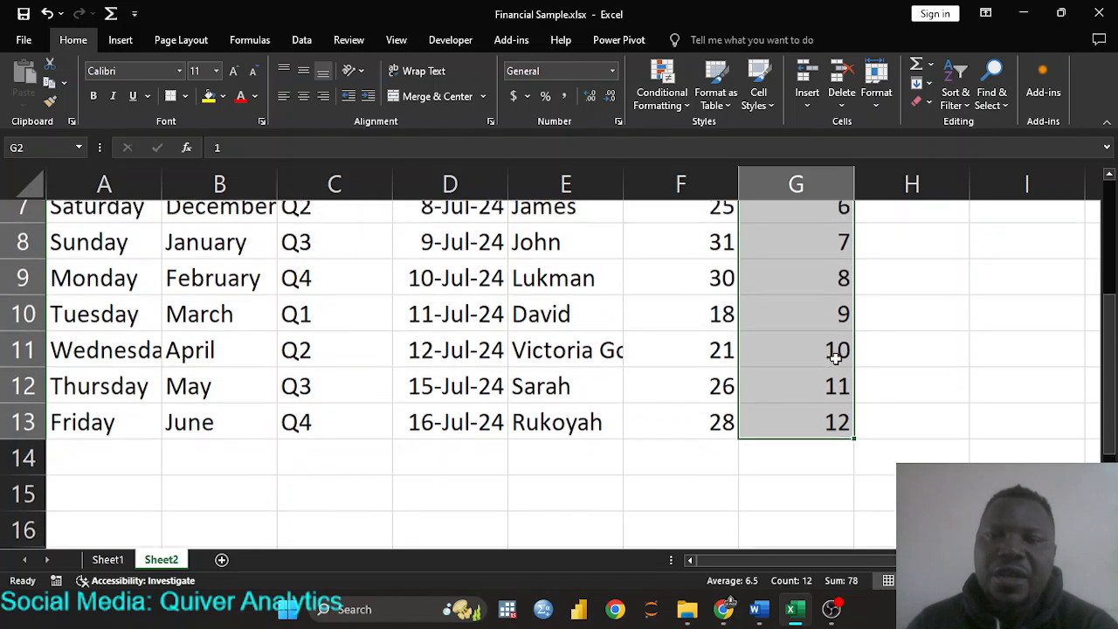
{"action": "scroll", "coordinate": [836, 357], "scroll_direction": "down", "scroll_amount": 1}
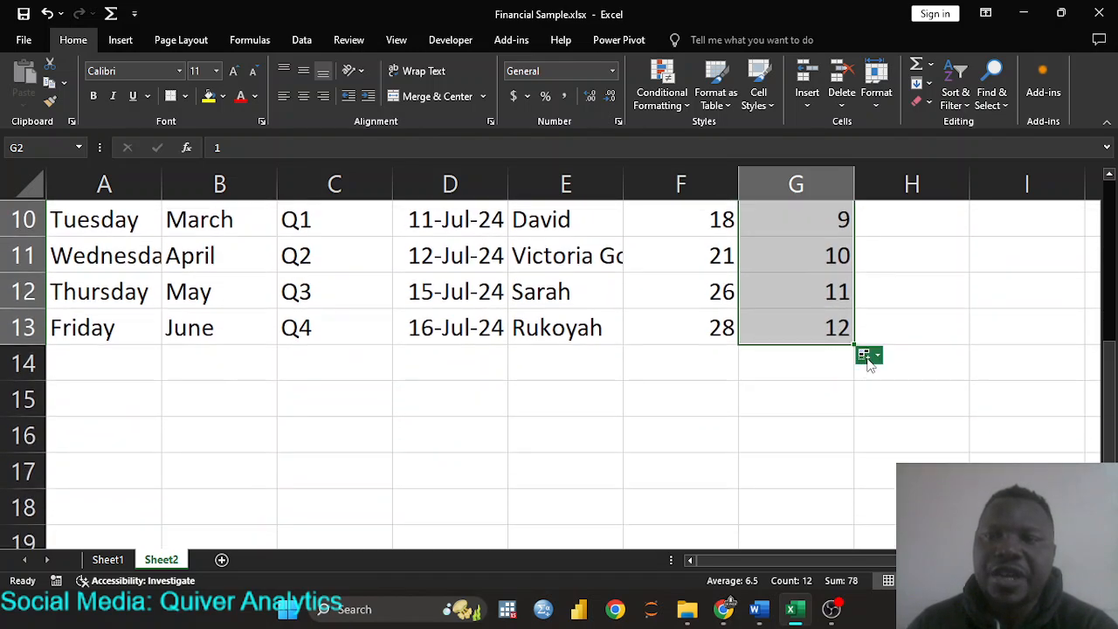
{"action": "left_click", "coordinate": [877, 357]}
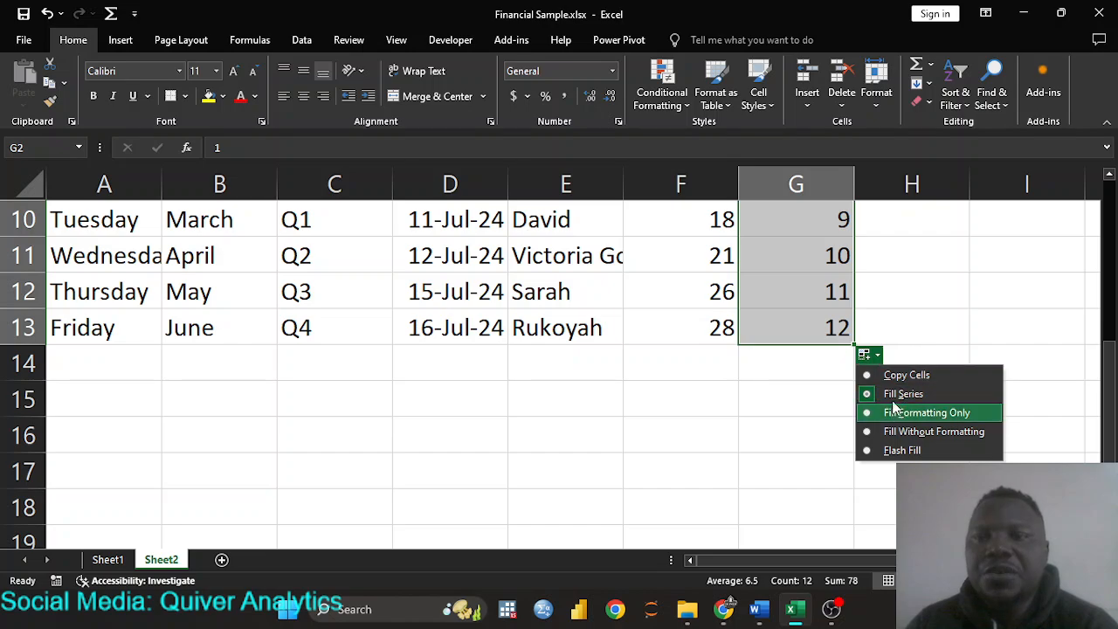
{"action": "scroll", "coordinate": [876, 327], "scroll_direction": "up", "scroll_amount": 3}
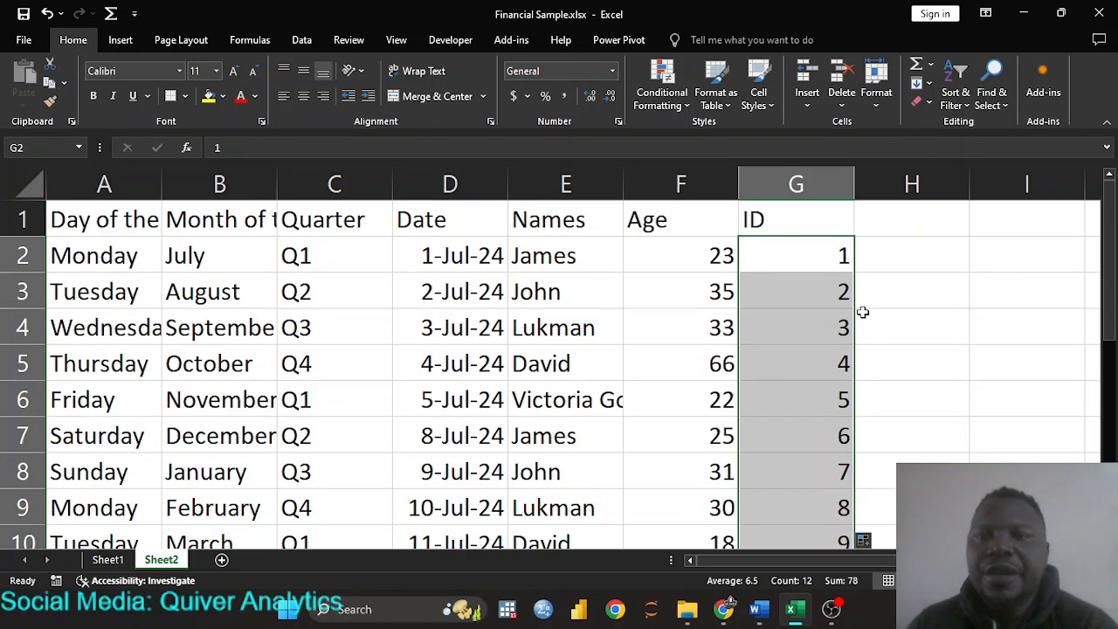
{"action": "left_click", "coordinate": [804, 260]}
- Widen column A so the 'Day of the Week' header fits
{"action": "left_click", "coordinate": [894, 260]}
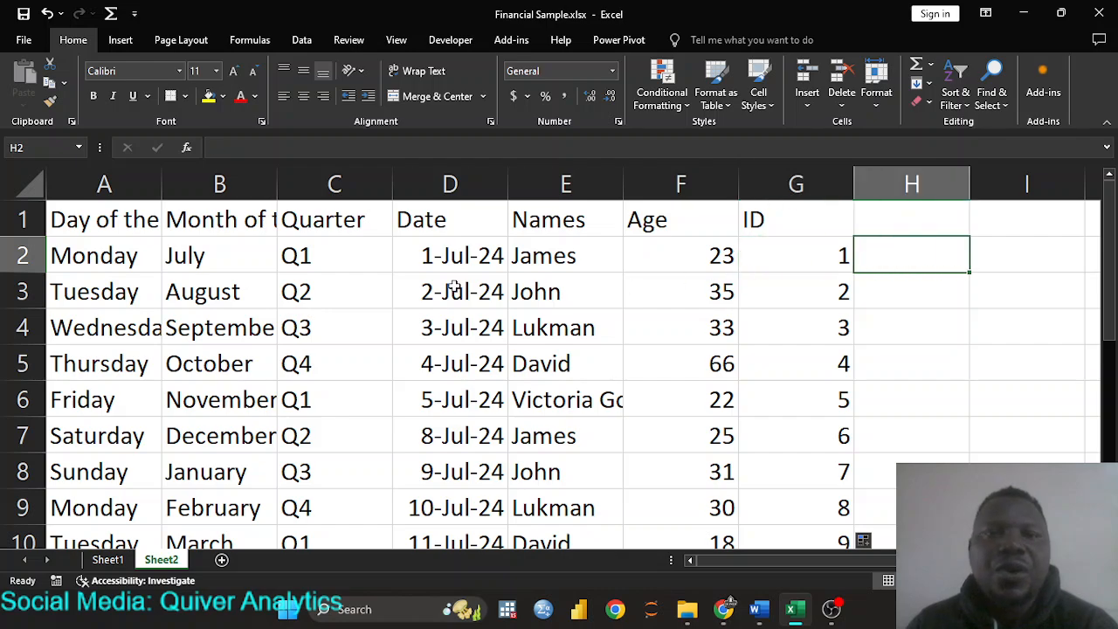
{"action": "left_click", "coordinate": [215, 292]}
{"action": "left_click", "coordinate": [111, 258]}
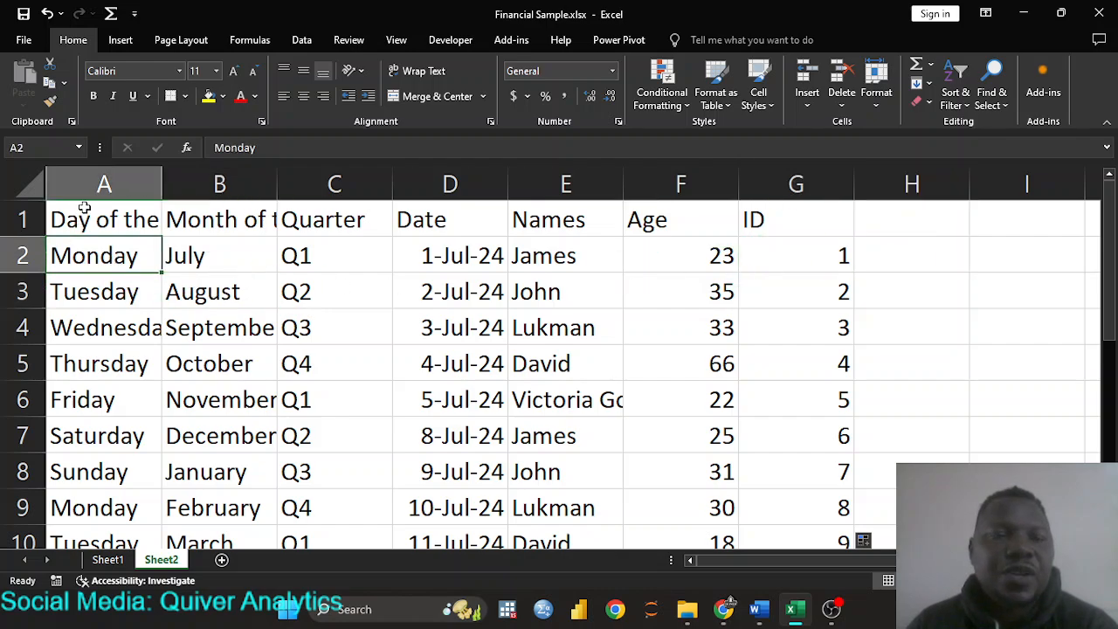
{"action": "left_click", "coordinate": [80, 218]}
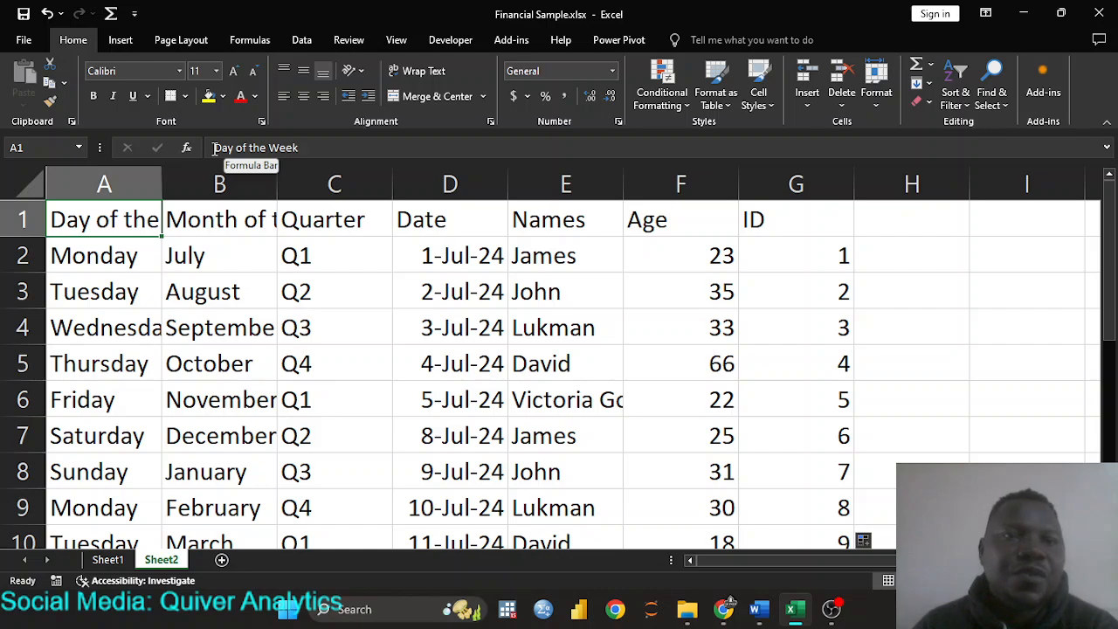
{"action": "left_click", "coordinate": [299, 149]}
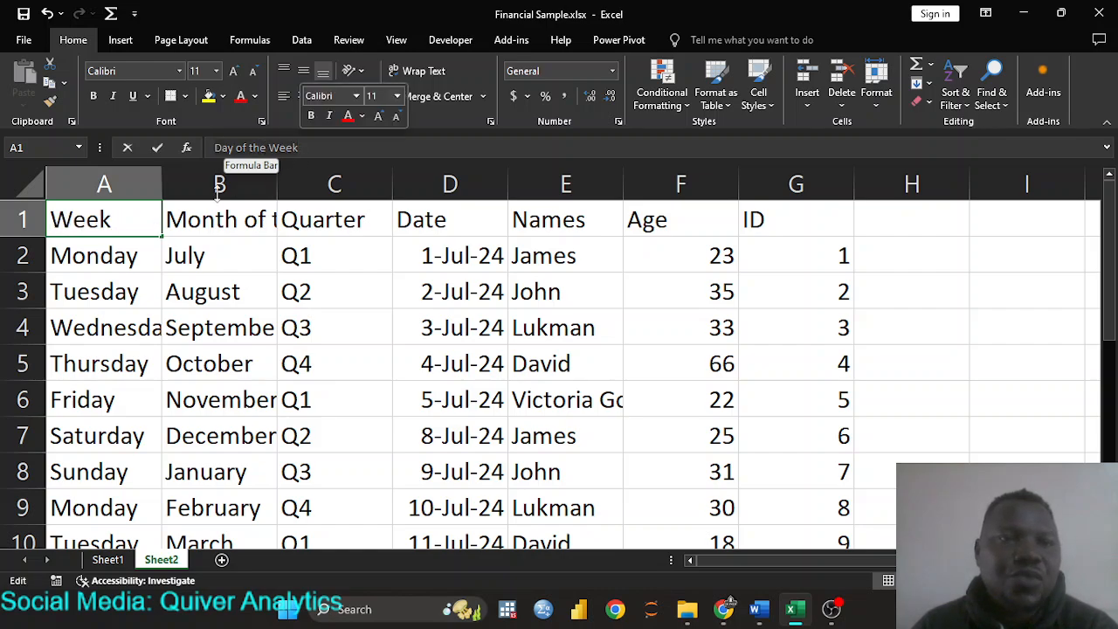
{"action": "left_click", "coordinate": [101, 258]}
{"action": "left_click", "coordinate": [111, 218]}
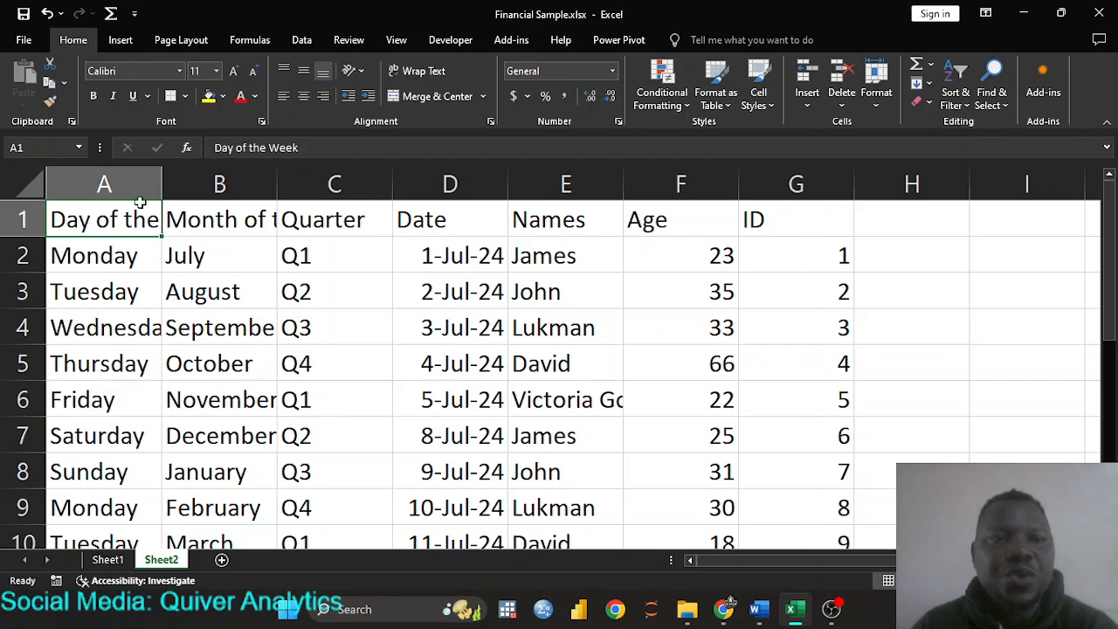
{"action": "left_click_drag", "start_coordinate": [161, 183], "coordinate": [231, 175]}
- AutoFit column B to 'Month of the Year' and select the header cells A1:G1
{"action": "left_click", "coordinate": [286, 224]}
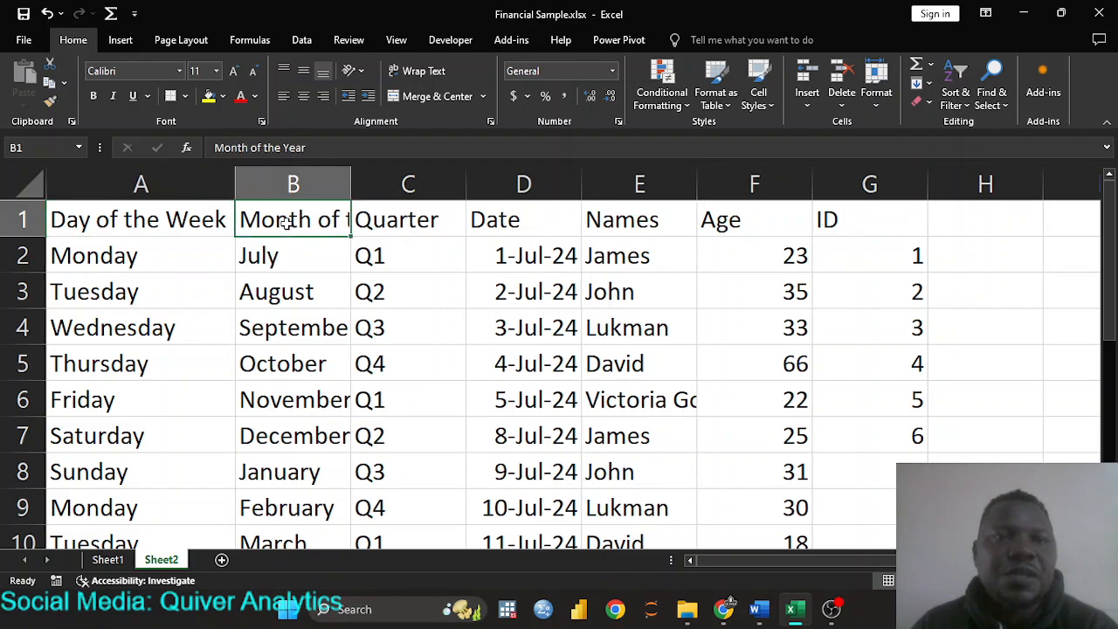
{"action": "double_click", "coordinate": [350, 183]}
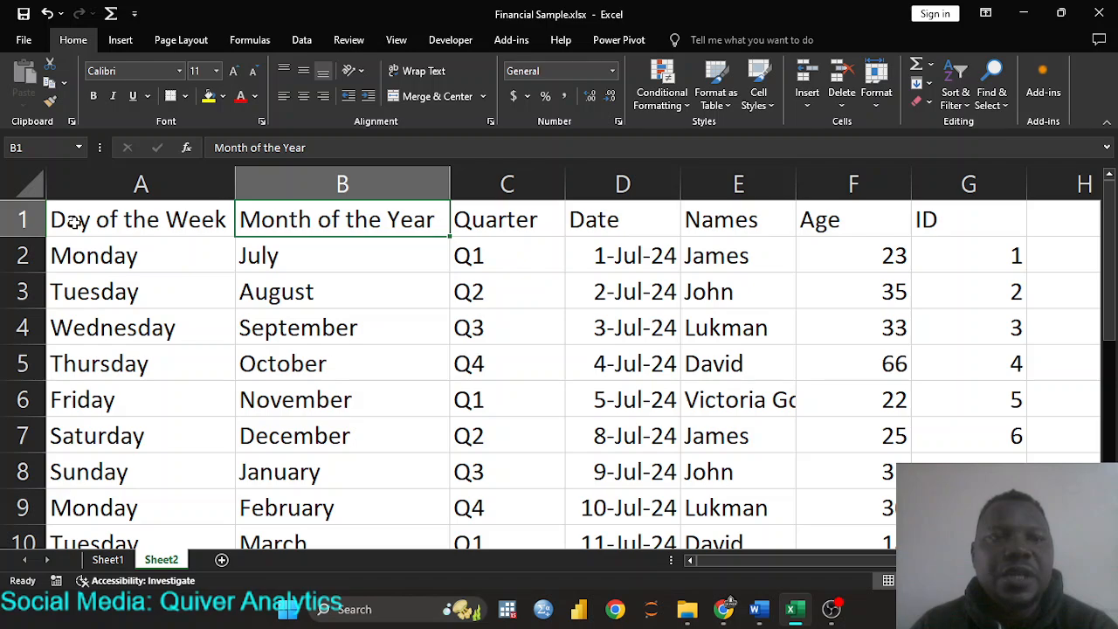
{"action": "left_click_drag", "start_coordinate": [74, 223], "coordinate": [929, 221]}
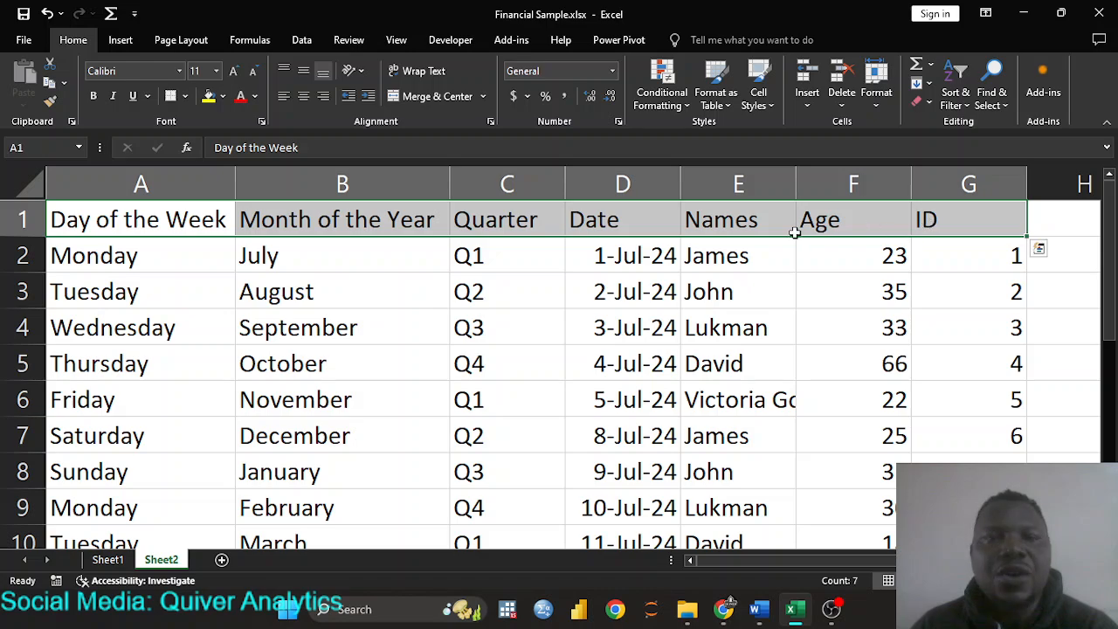
- Format A1:G1 as bold with Light Blue font and a Top and Bottom Border
{"action": "left_click", "coordinate": [95, 96]}
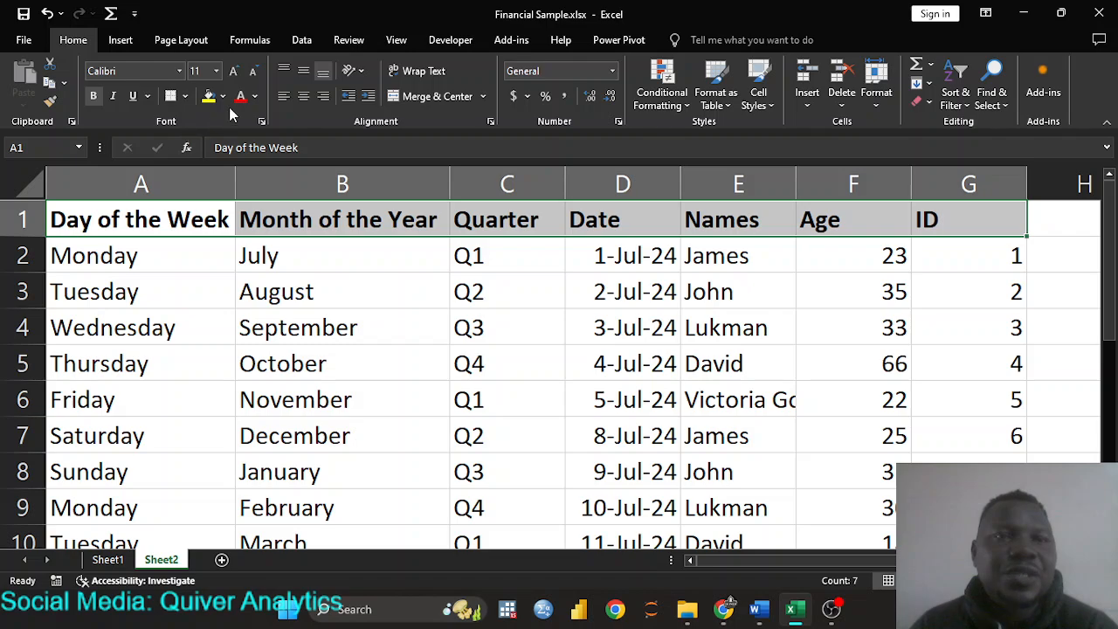
{"action": "left_click", "coordinate": [255, 96]}
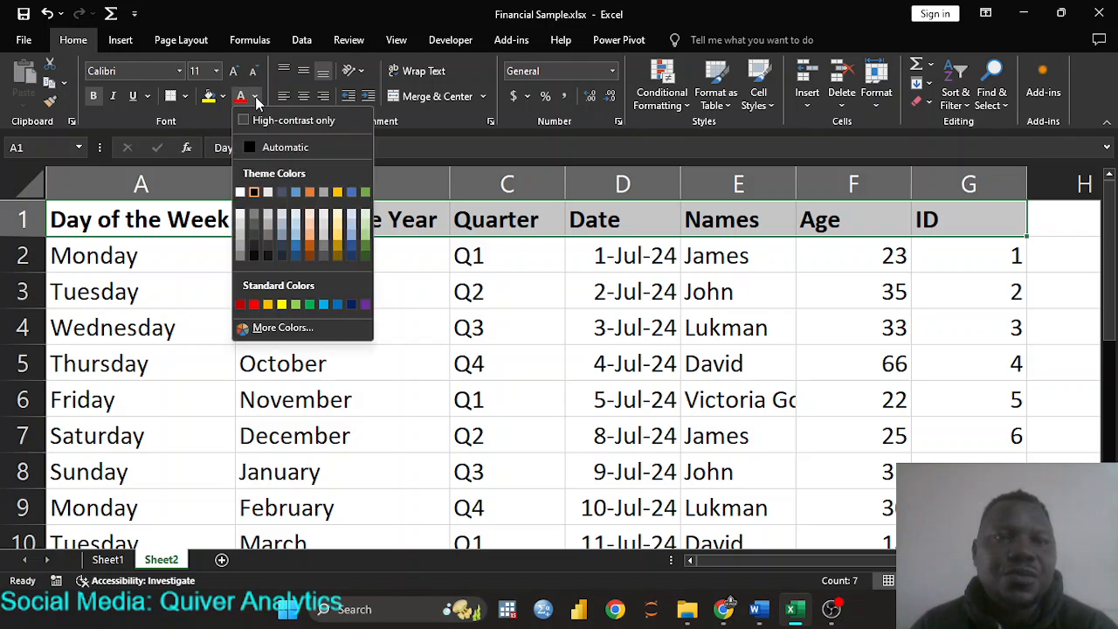
{"action": "left_click", "coordinate": [326, 304]}
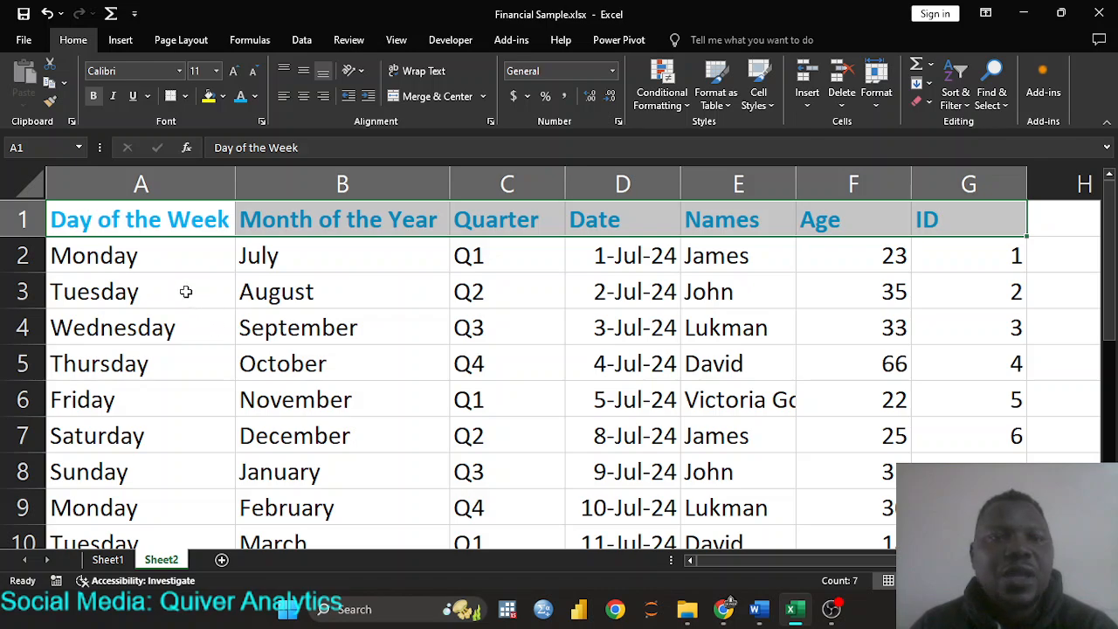
{"action": "left_click", "coordinate": [185, 97]}
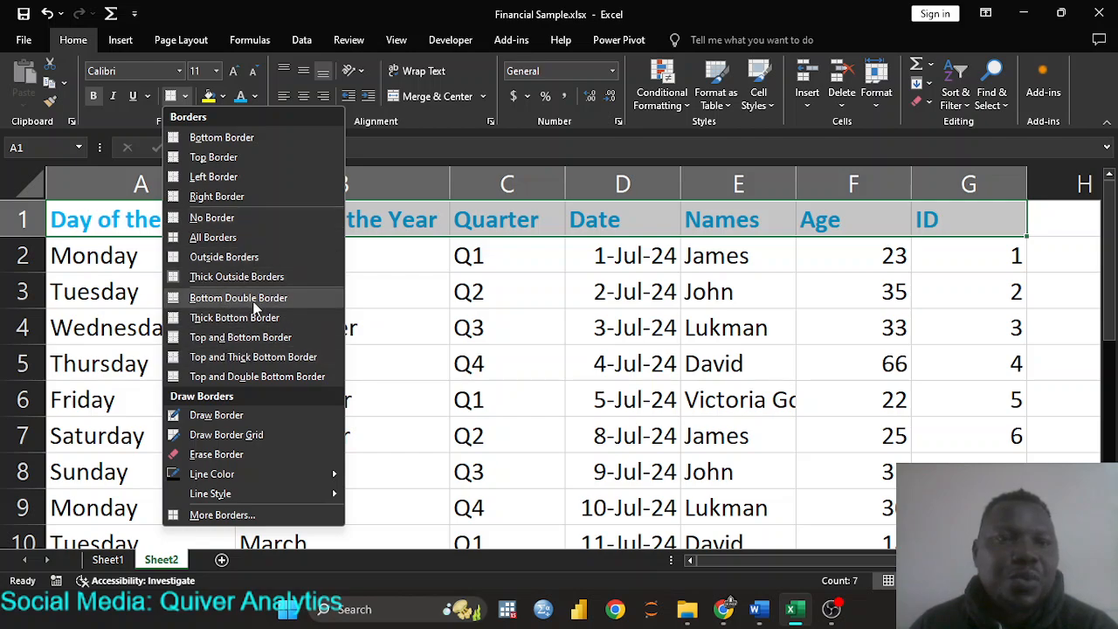
{"action": "left_click", "coordinate": [249, 338]}
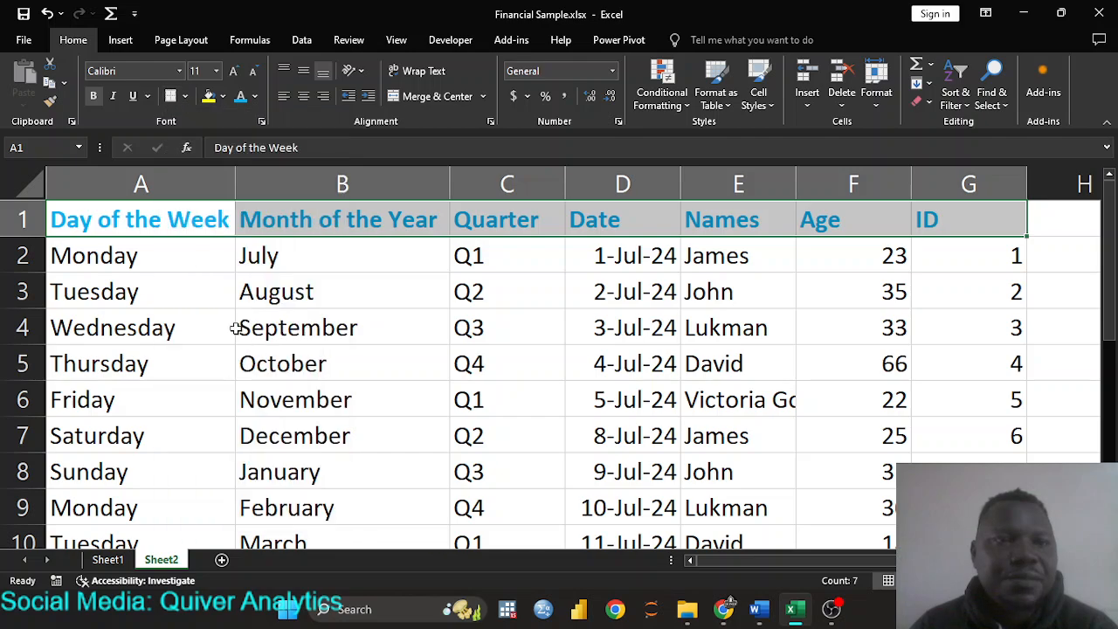
{"action": "left_click", "coordinate": [187, 290]}
- Select the month names in B2:B13
{"action": "scroll", "coordinate": [187, 289], "scroll_direction": "down", "scroll_amount": 1}
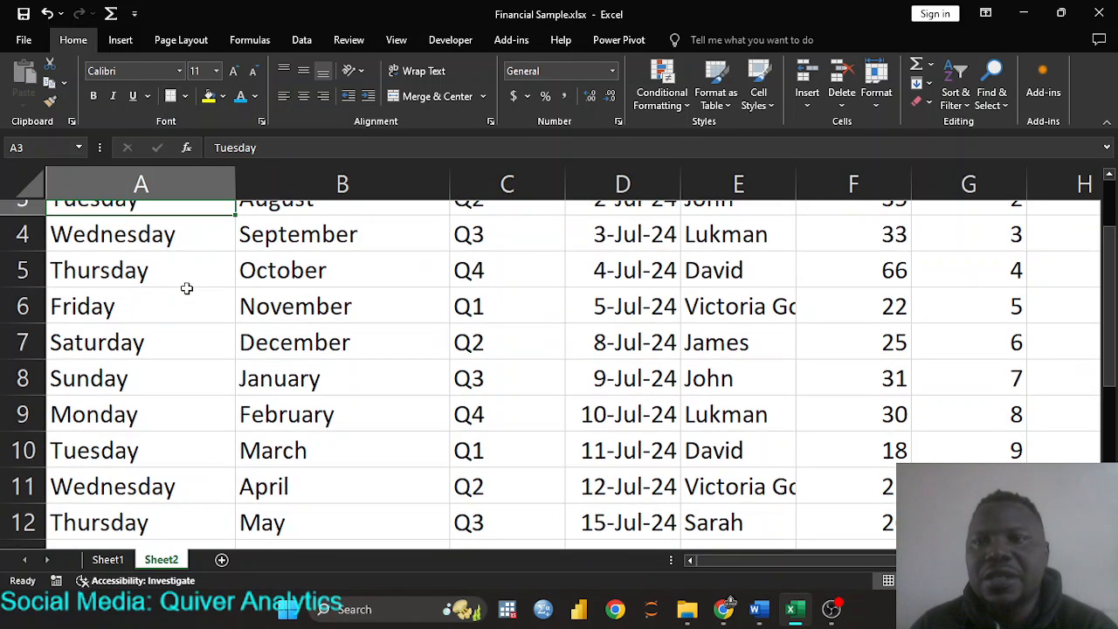
{"action": "scroll", "coordinate": [187, 289], "scroll_direction": "up", "scroll_amount": 1}
{"action": "left_click", "coordinate": [165, 257]}
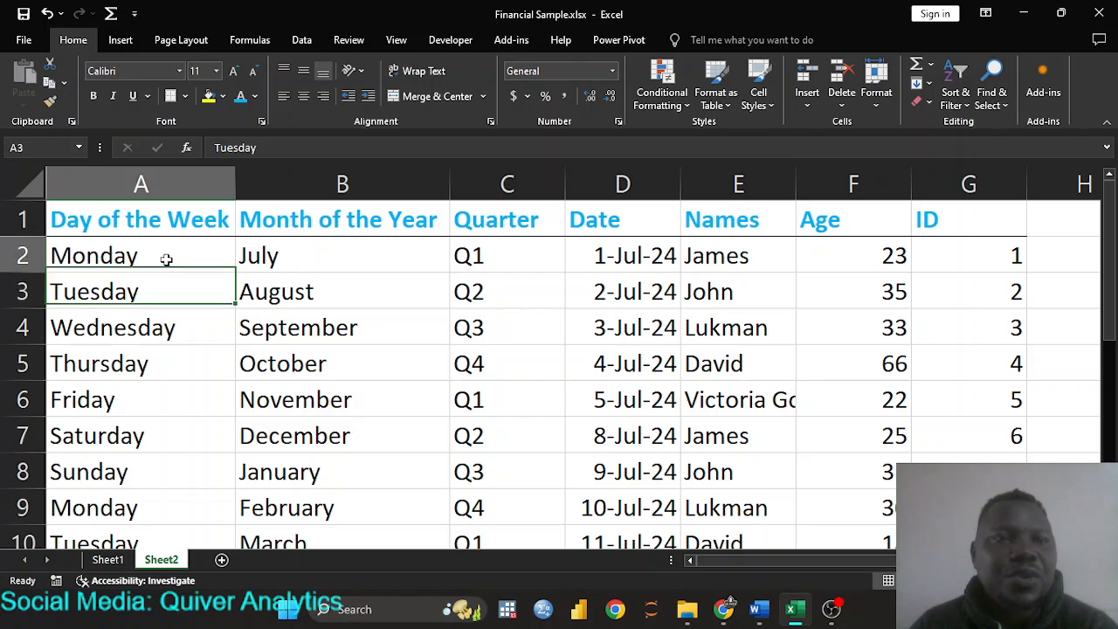
{"action": "scroll", "coordinate": [288, 291], "scroll_direction": "down", "scroll_amount": 2}
{"action": "scroll", "coordinate": [288, 293], "scroll_direction": "up", "scroll_amount": 2}
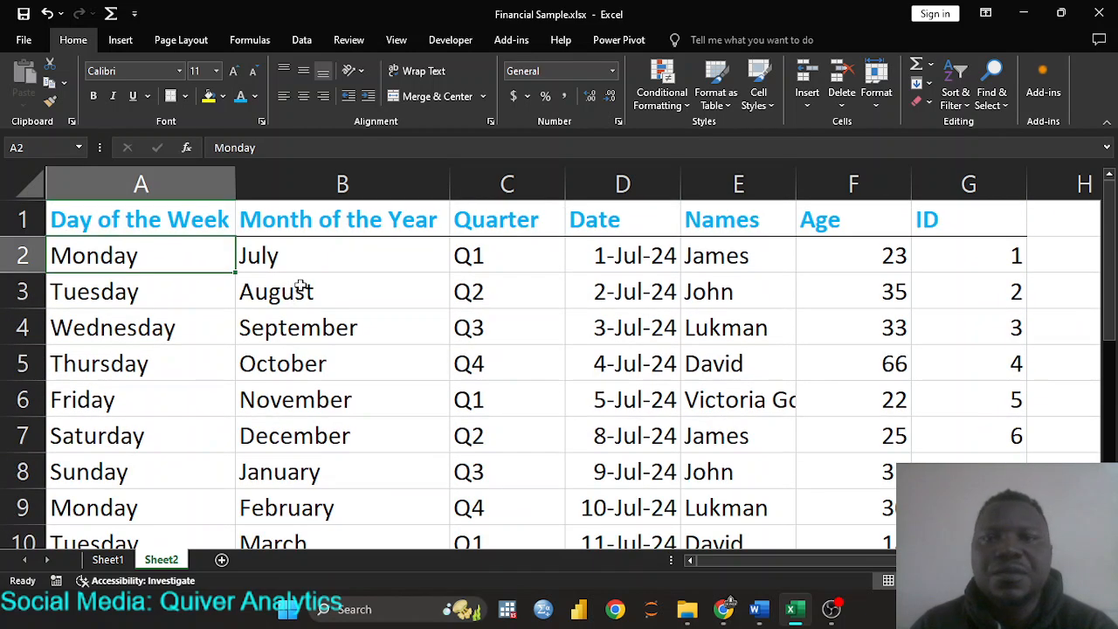
{"action": "left_click", "coordinate": [321, 262]}
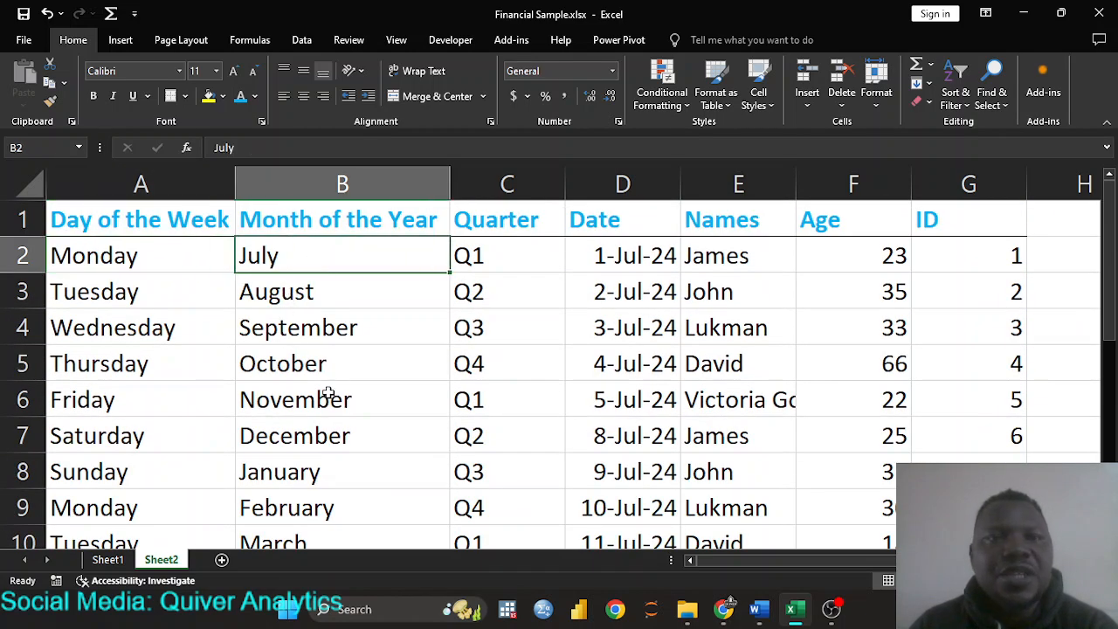
{"action": "left_click", "coordinate": [343, 331]}
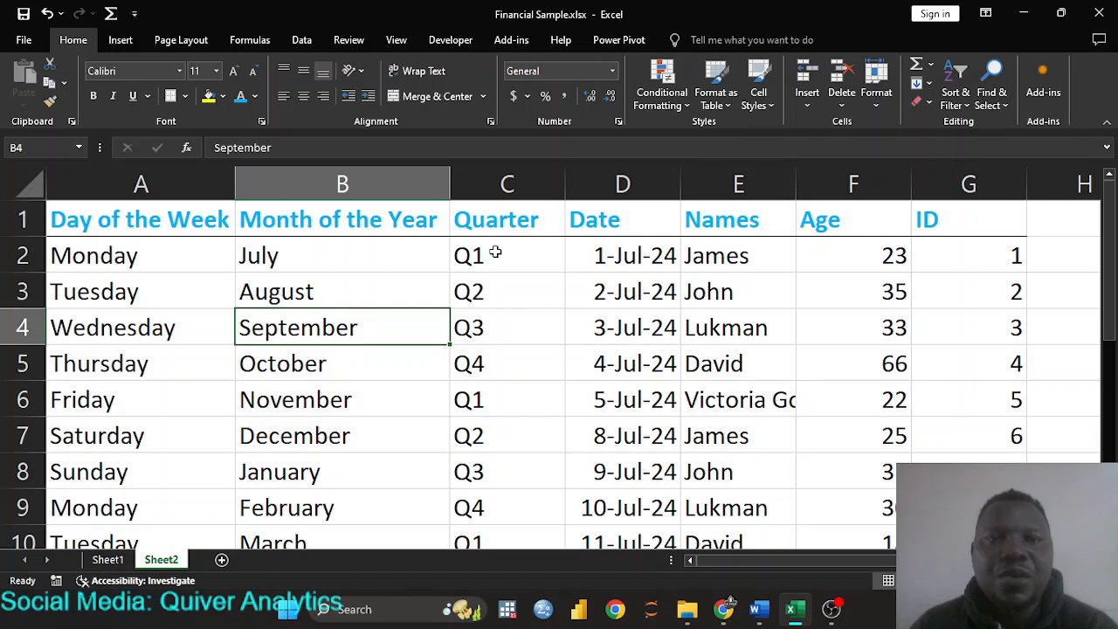
{"action": "left_click_drag", "start_coordinate": [495, 253], "coordinate": [492, 284]}
{"action": "left_click", "coordinate": [346, 260]}
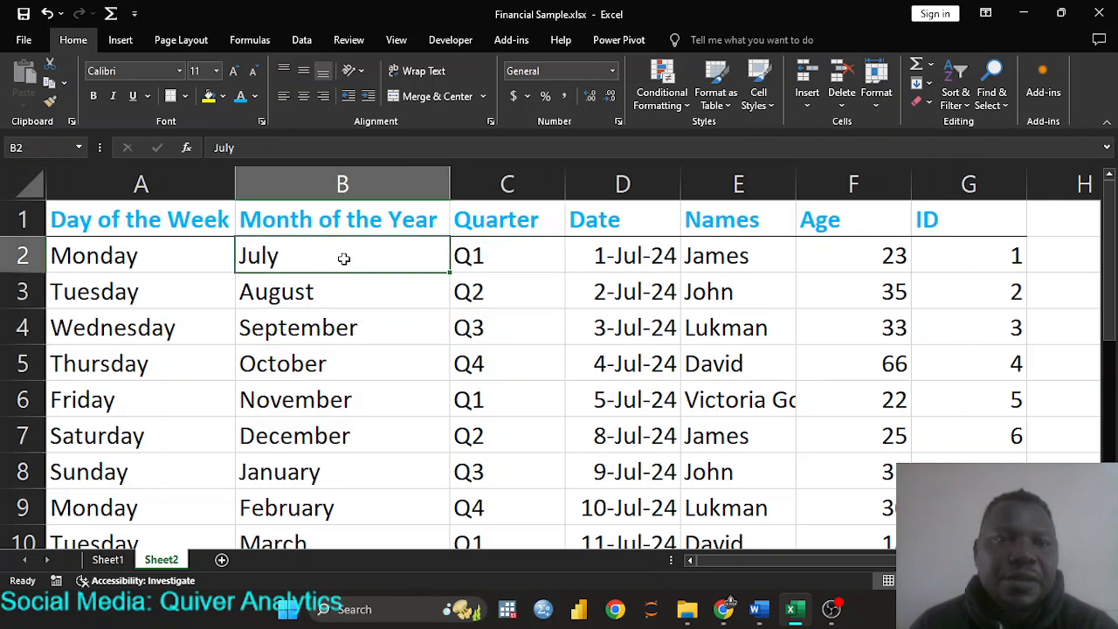
{"action": "left_click_drag", "start_coordinate": [343, 259], "coordinate": [326, 458]}
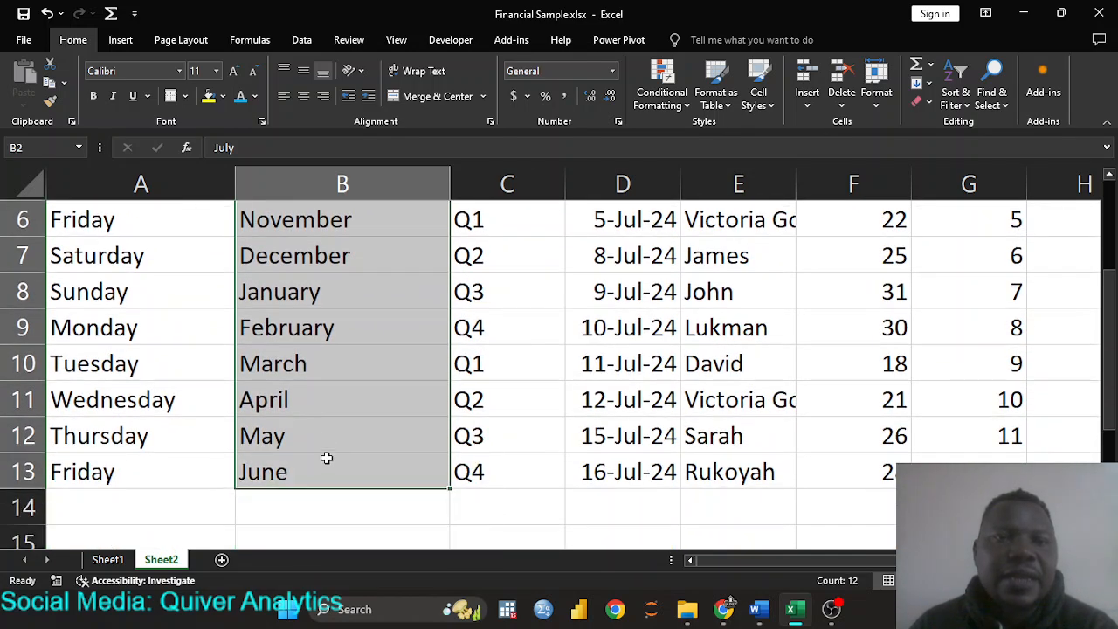
{"action": "scroll", "coordinate": [339, 323], "scroll_direction": "up", "scroll_amount": 2}
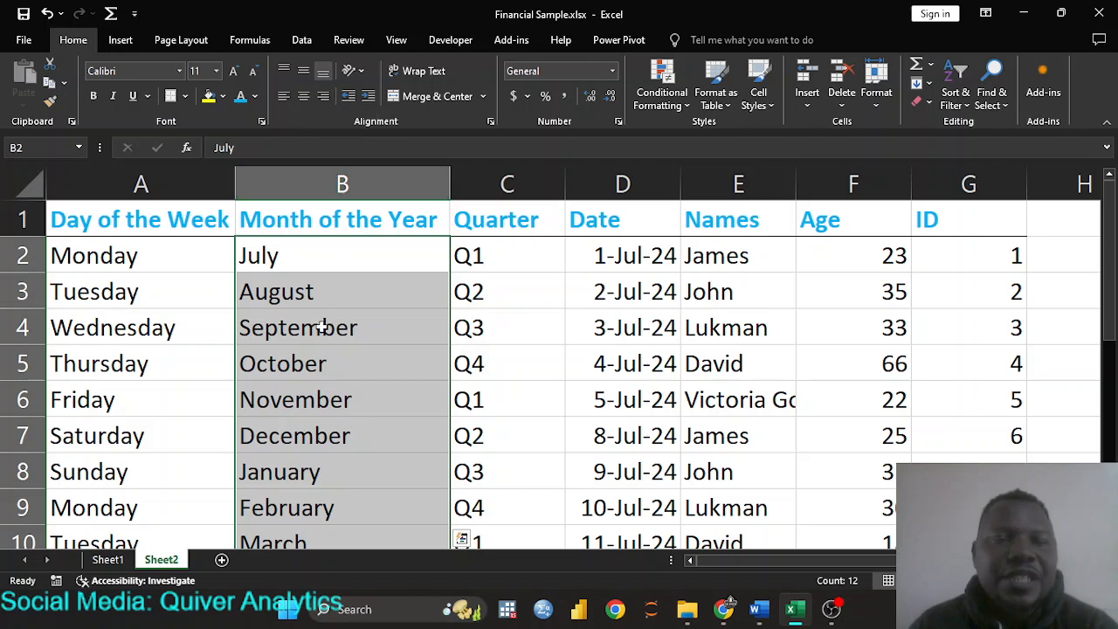
- Try Center, Align Right, Top, Middle and Bottom Align on them, ending with Align Left
{"action": "left_click", "coordinate": [303, 98]}
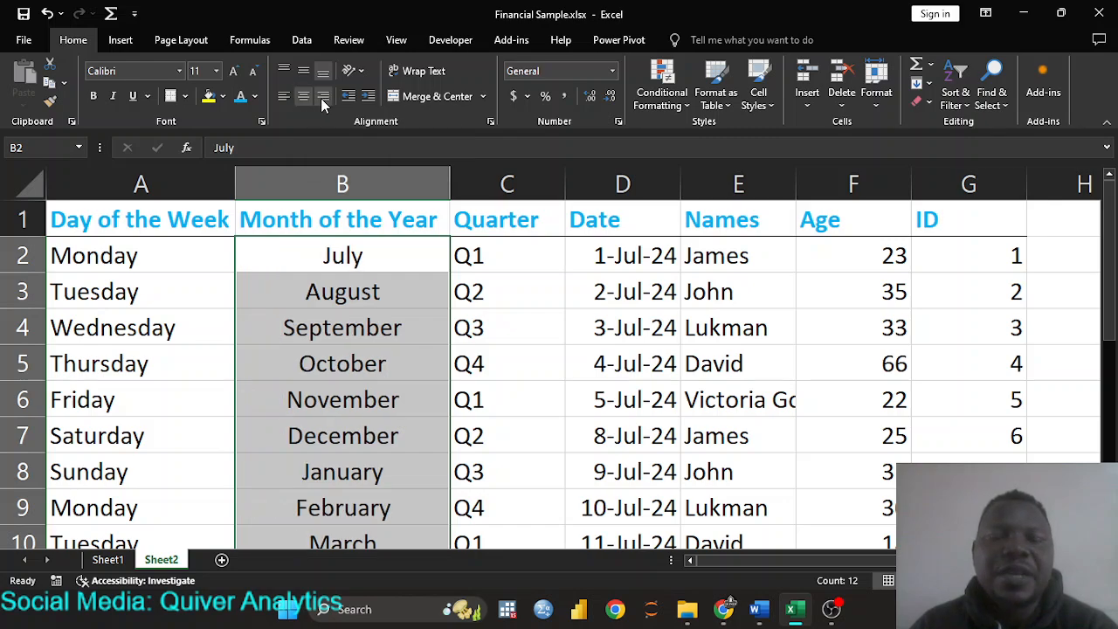
{"action": "left_click", "coordinate": [322, 98]}
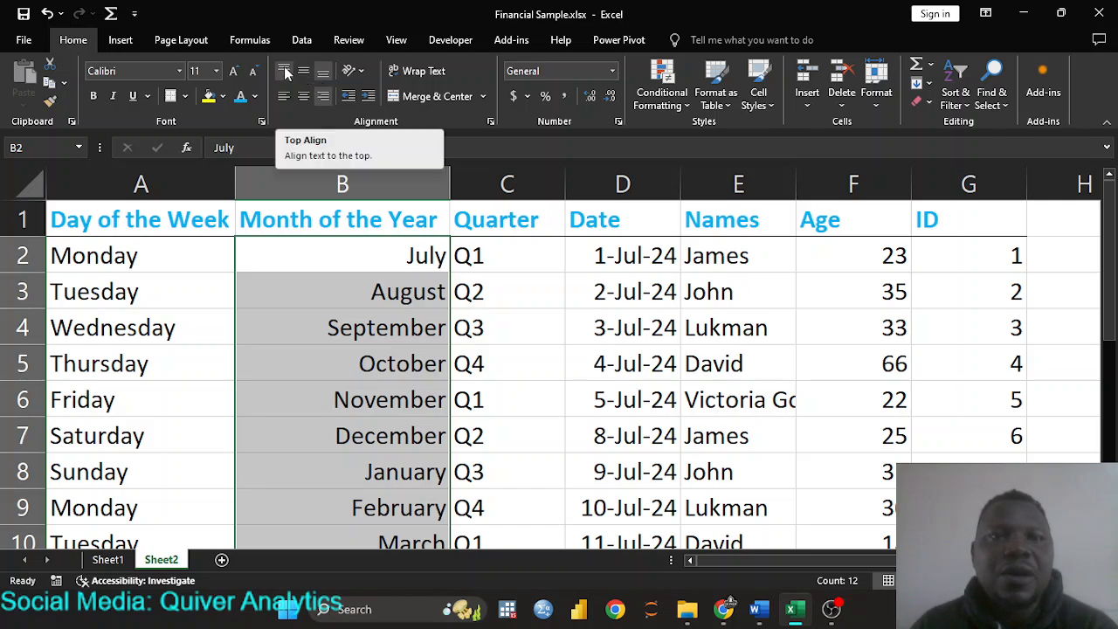
{"action": "left_click", "coordinate": [286, 72]}
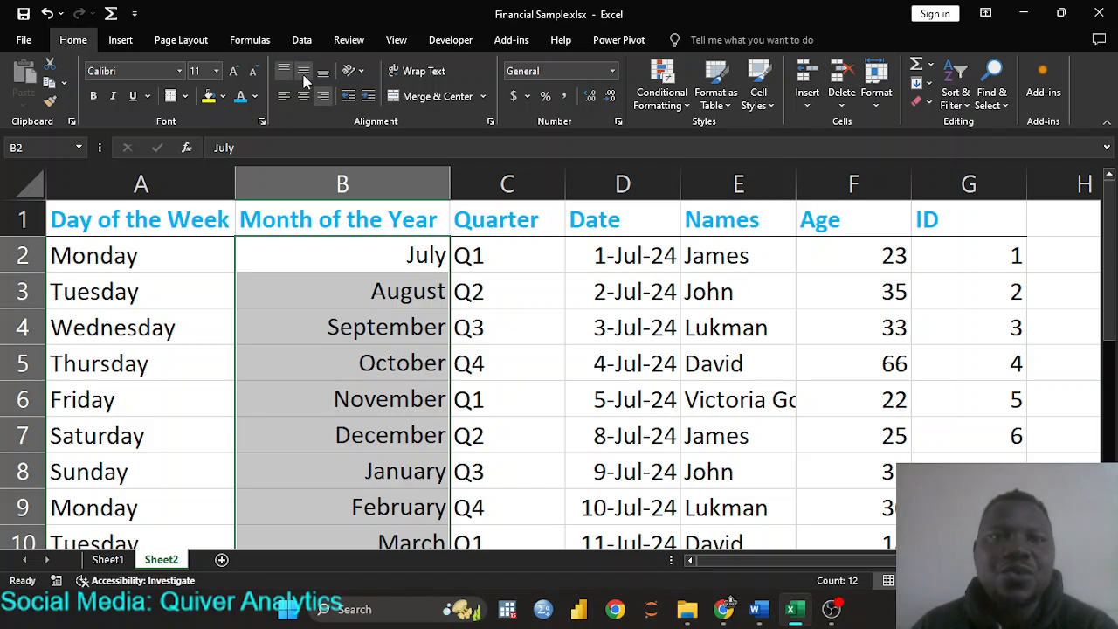
{"action": "left_click", "coordinate": [305, 80]}
{"action": "left_click", "coordinate": [321, 79]}
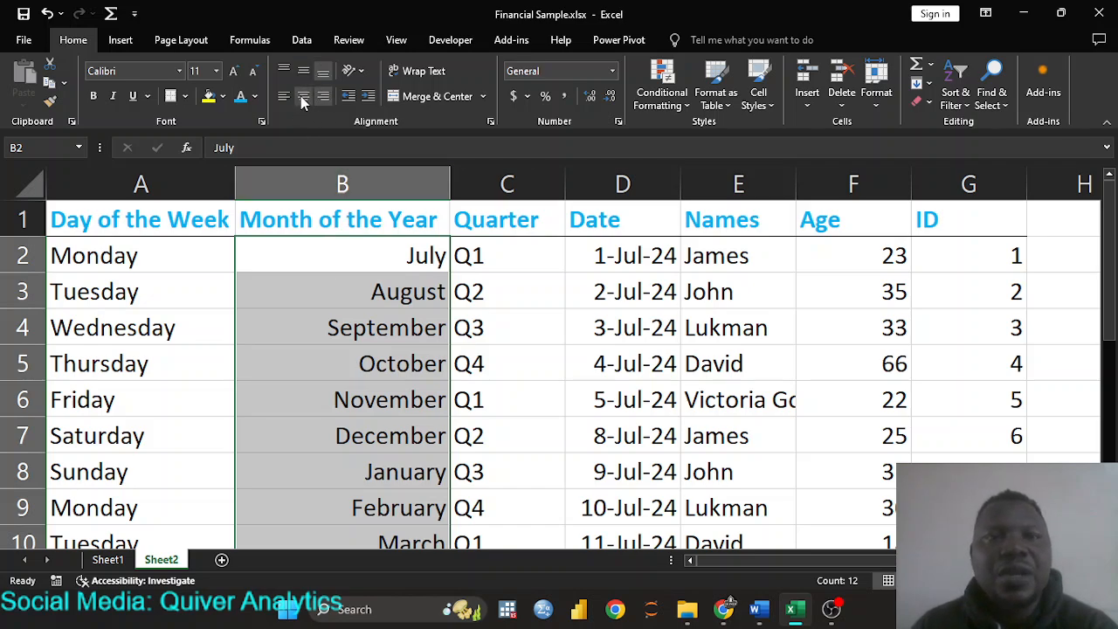
{"action": "left_click", "coordinate": [302, 96]}
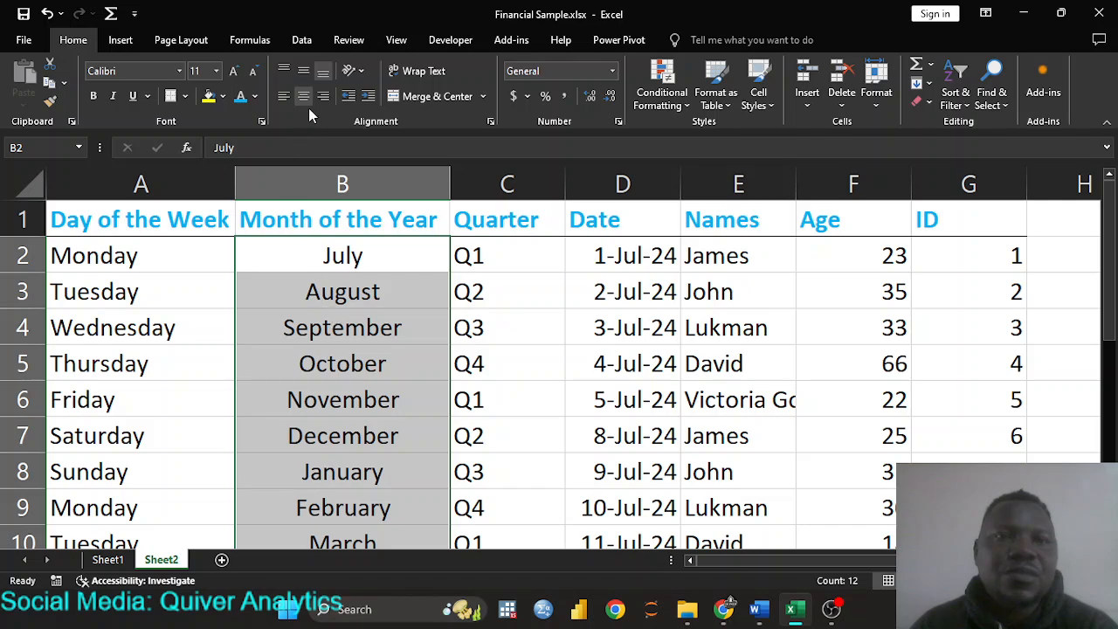
{"action": "left_click", "coordinate": [284, 96]}
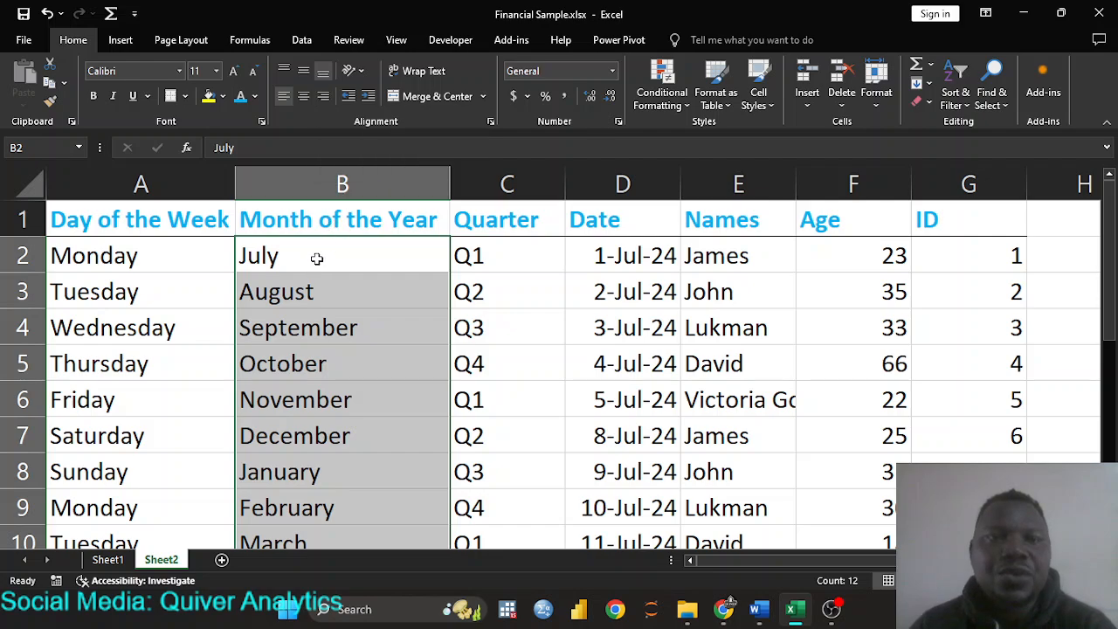
- Fill B2:B13 with column A's weekday names using Ctrl+R, then dismiss the Flash Fill no-pattern message
{"action": "key", "text": "ctrl+r"}
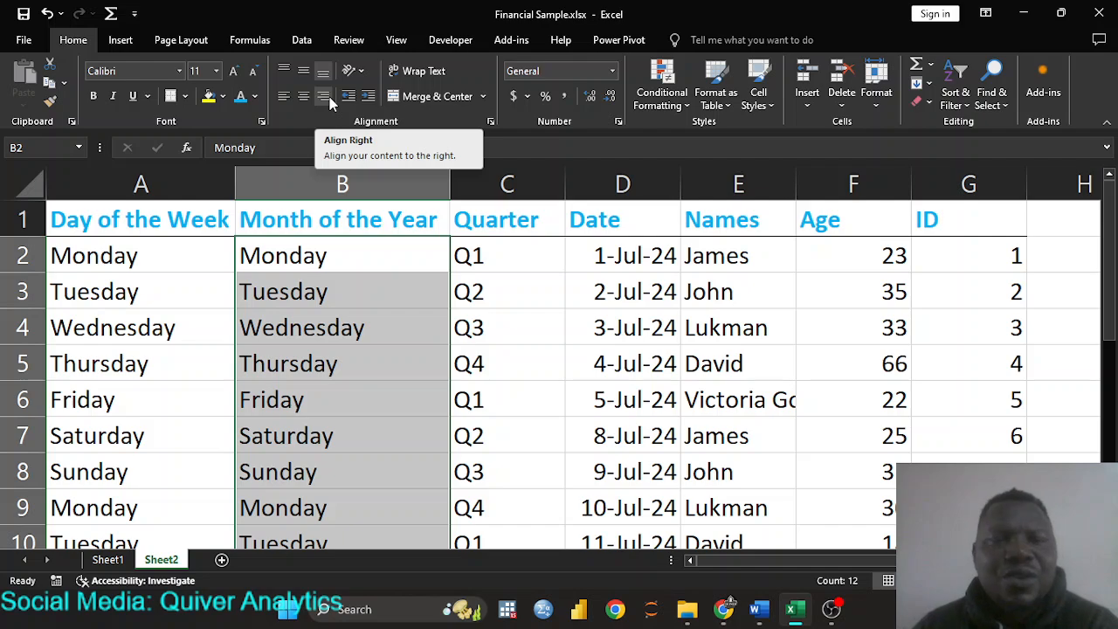
{"action": "key", "text": "ctrl+e"}
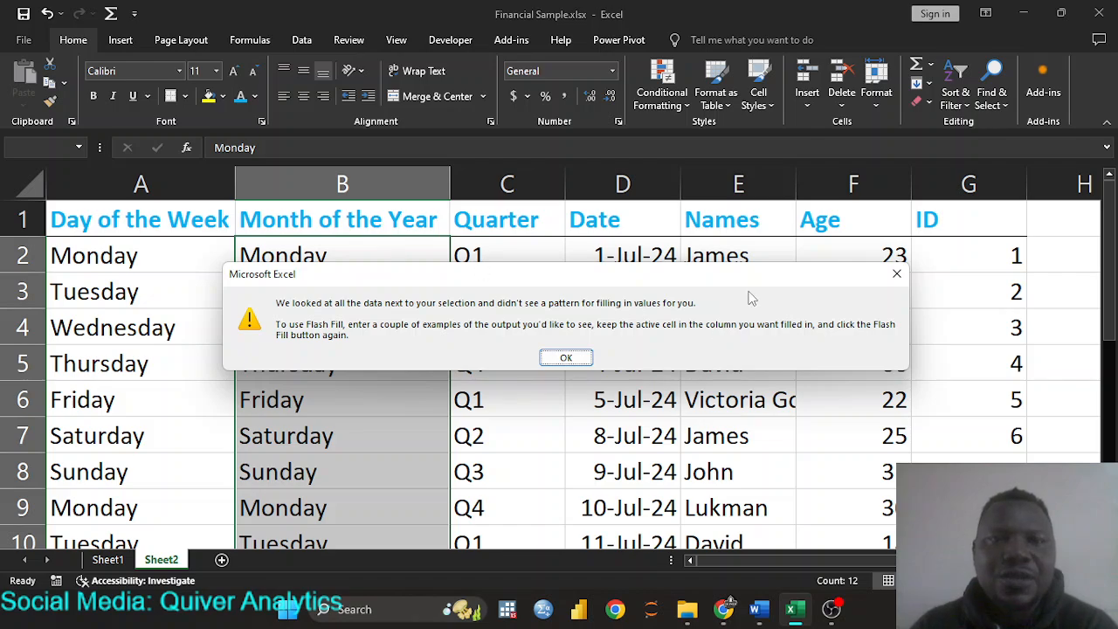
{"action": "left_click", "coordinate": [572, 364]}
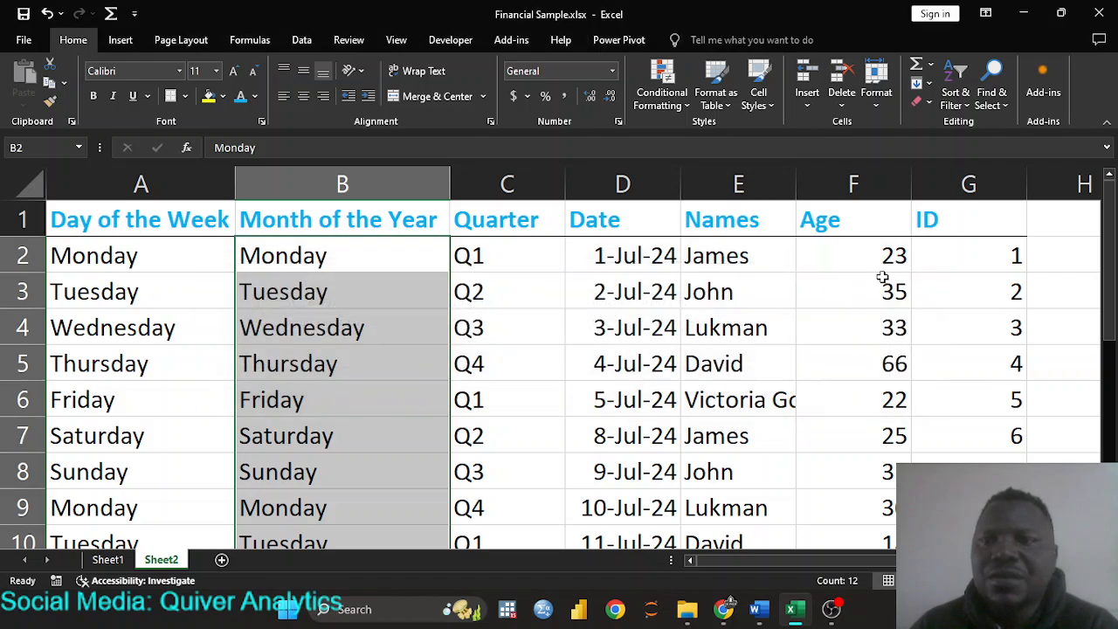
{"action": "left_click", "coordinate": [414, 313]}
{"action": "scroll", "coordinate": [394, 282], "scroll_direction": "down", "scroll_amount": 5}
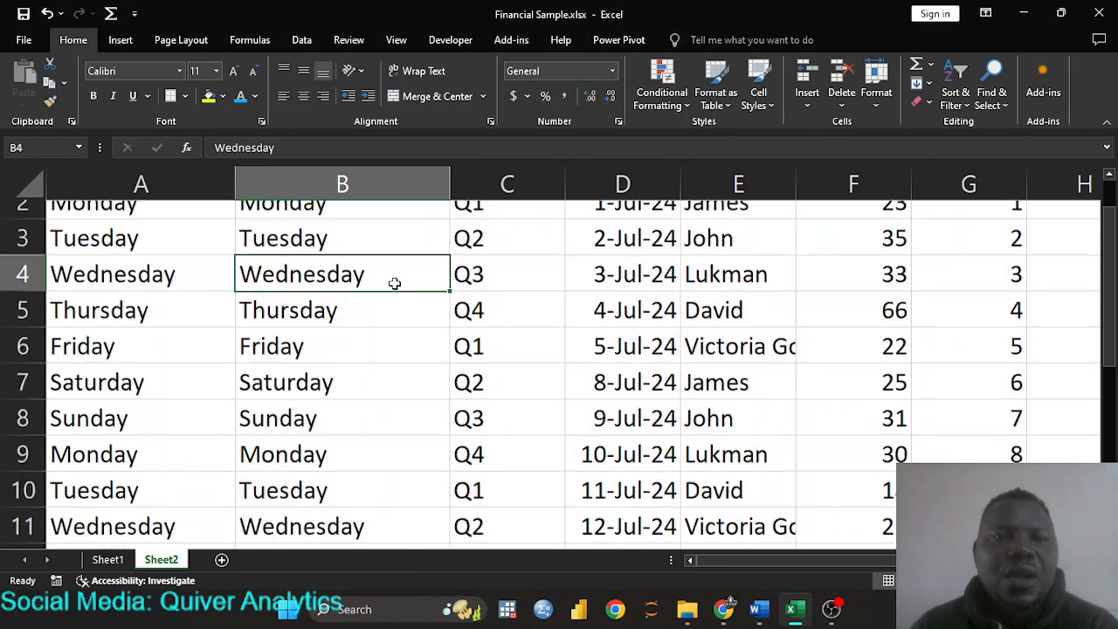